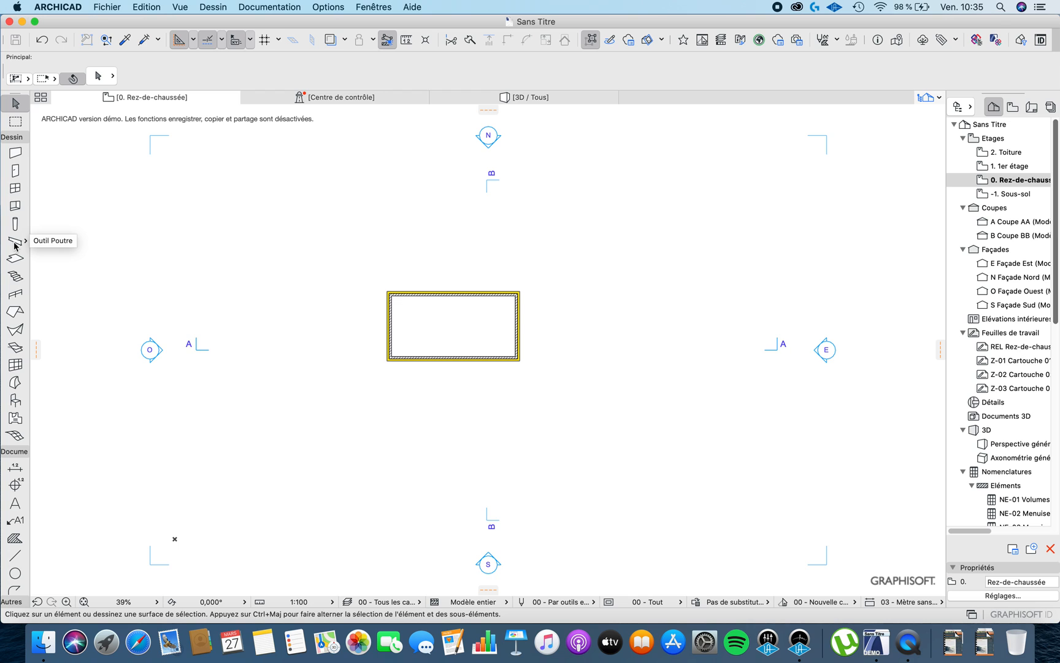
{"action": "scroll", "coordinate": [467, 324], "scroll_direction": "up", "scroll_amount": 10}
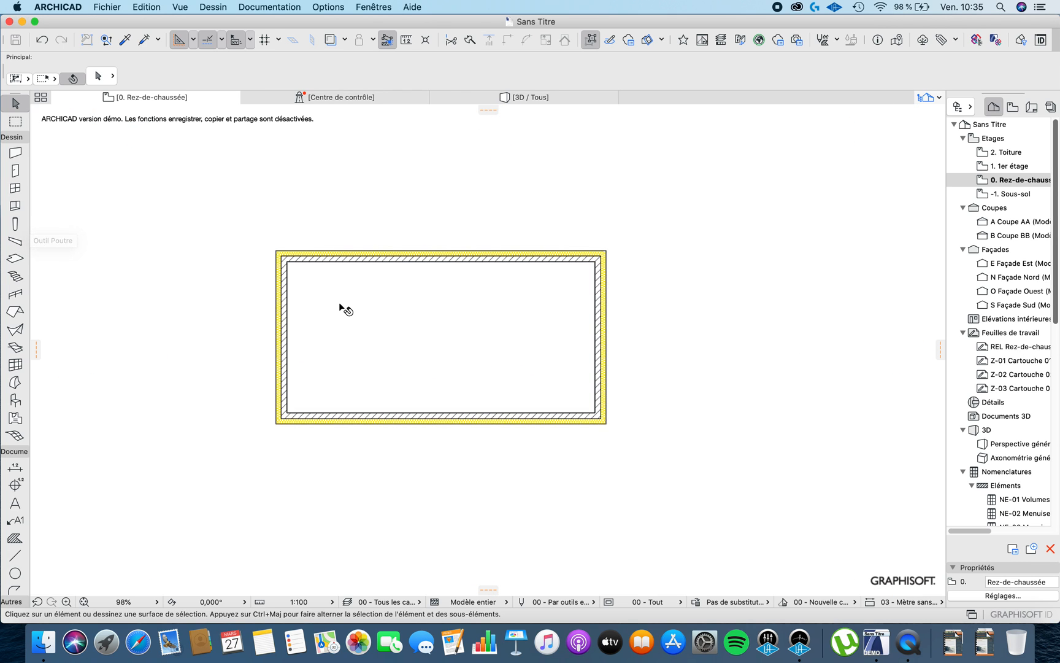
{"action": "scroll", "coordinate": [440, 292], "scroll_direction": "right", "scroll_amount": 3}
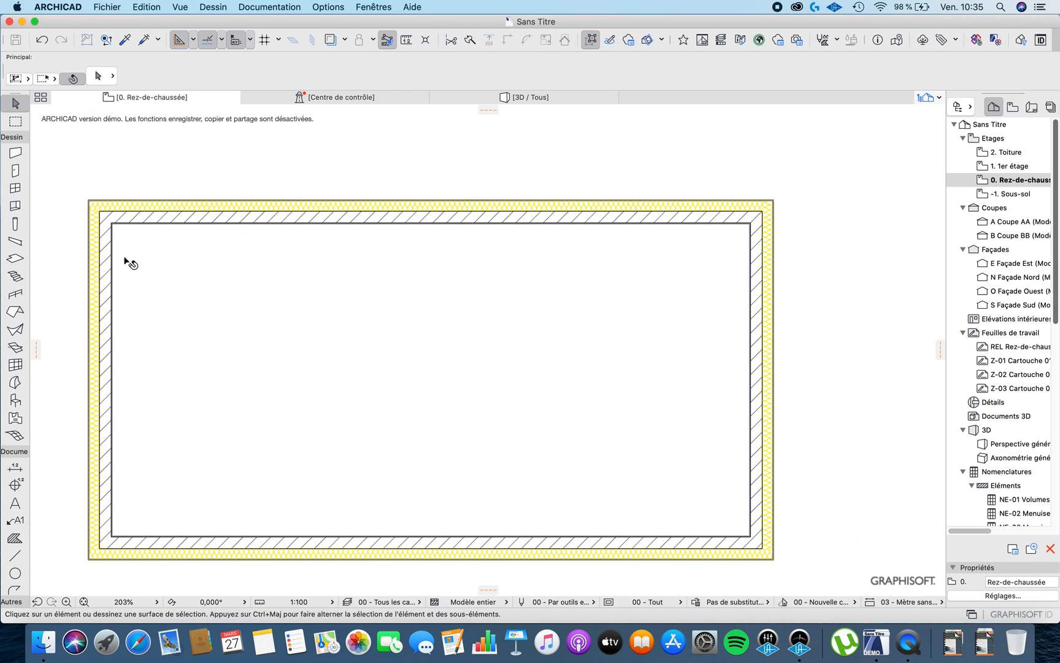
{"action": "double_click", "coordinate": [19, 245]}
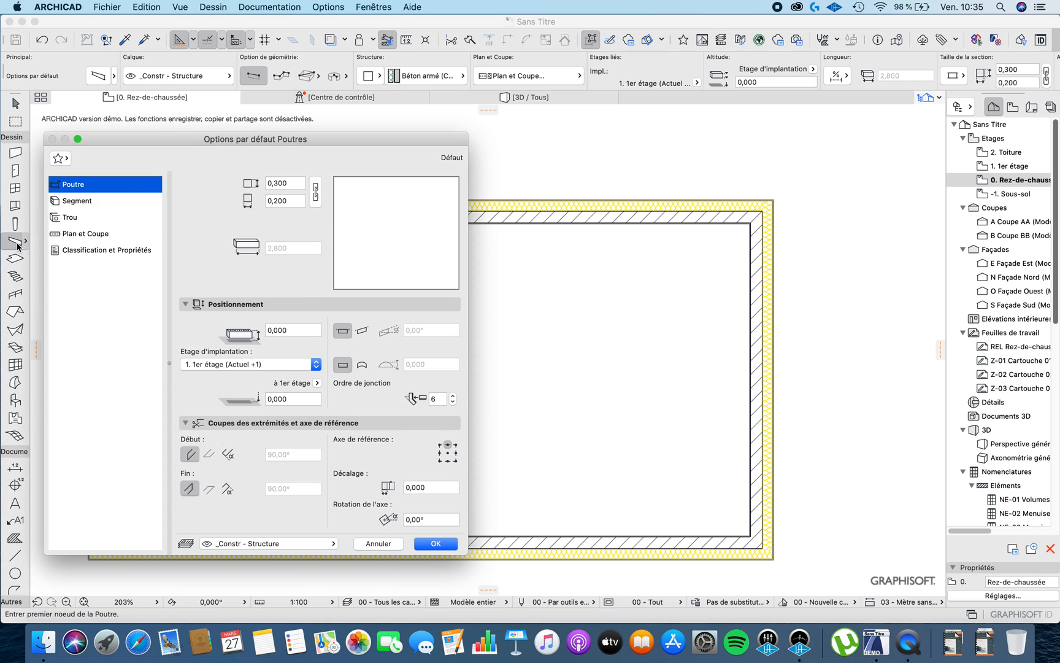
{"action": "key", "text": "Escape"}
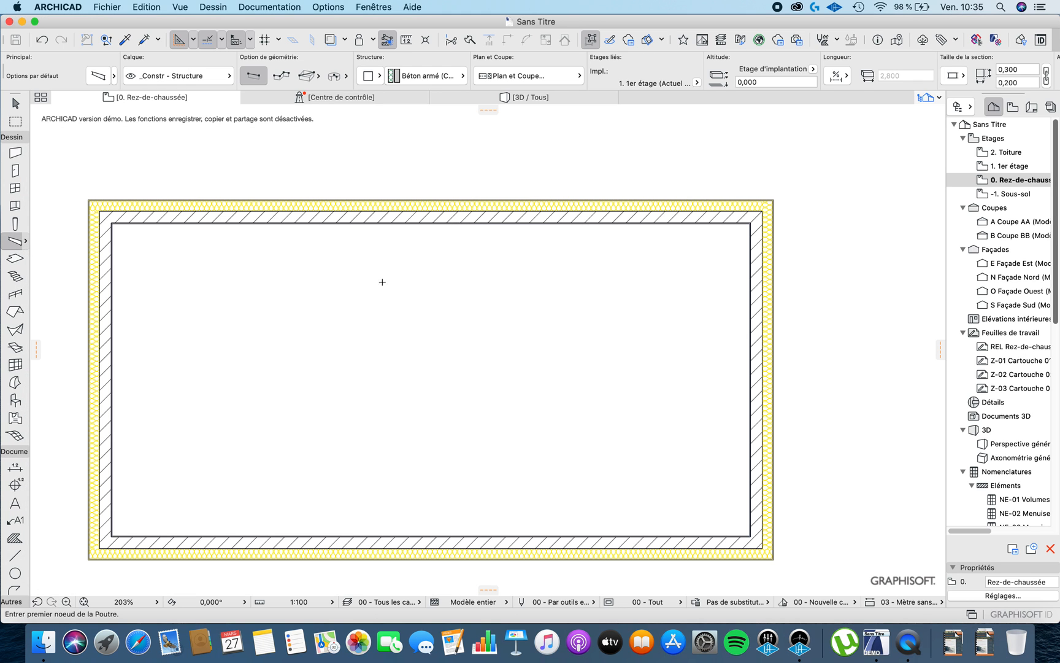
- Check the walled room in 3D, return to the ground-floor plan and close the Centre de contrôle view
{"action": "key", "text": "F3"}
{"action": "scroll", "coordinate": [498, 351], "scroll_direction": "up", "scroll_amount": 5}
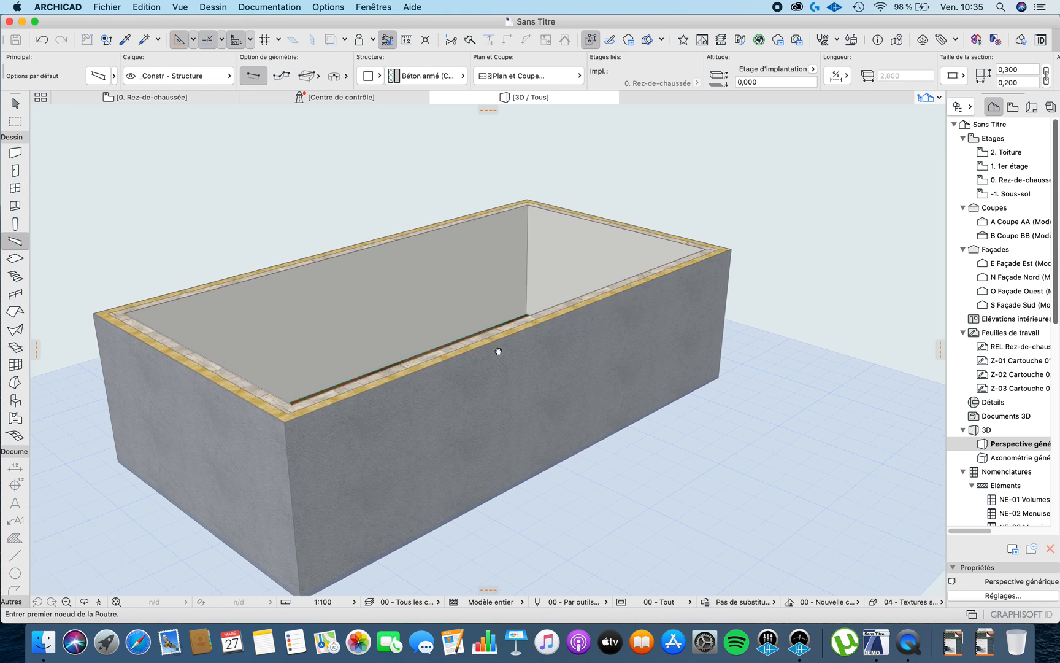
{"action": "middle_click_drag", "start_coordinate": [498, 351], "coordinate": [489, 381], "text": "shift"}
{"action": "key", "text": "Escape"}
{"action": "key", "text": "F2"}
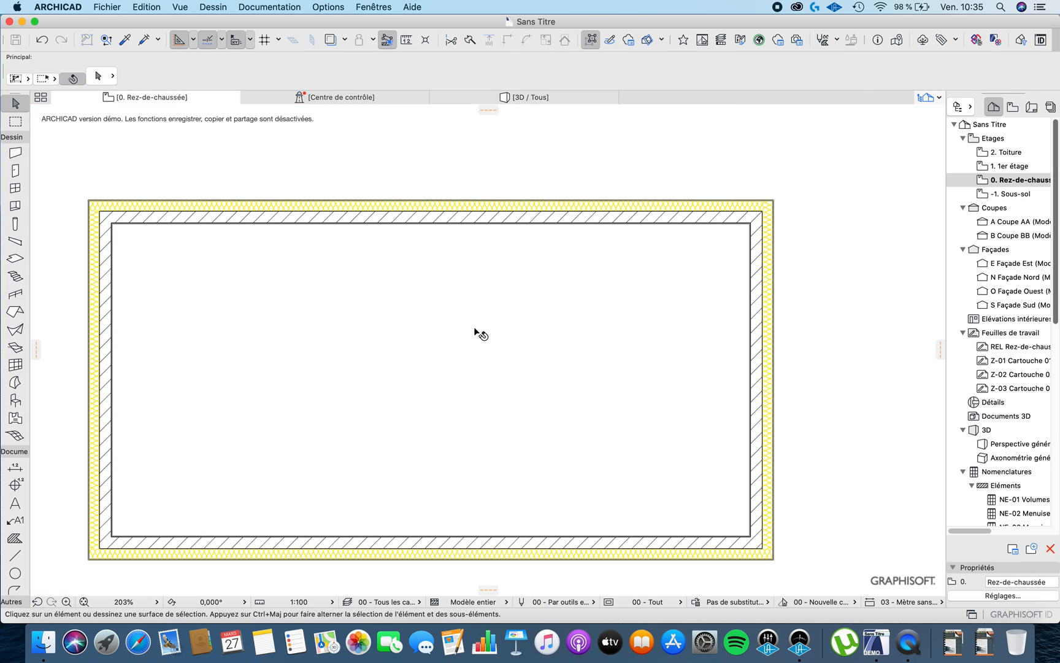
{"action": "scroll", "coordinate": [385, 320], "scroll_direction": "up", "scroll_amount": 3}
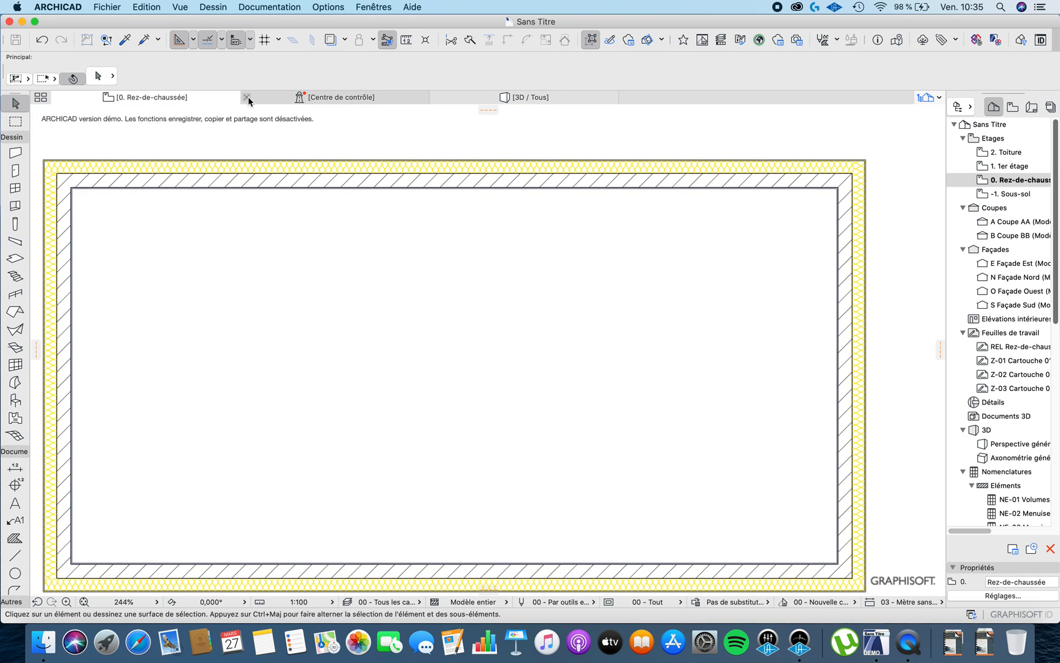
{"action": "left_click", "coordinate": [246, 97]}
{"action": "scroll", "coordinate": [230, 285], "scroll_direction": "down", "scroll_amount": 4}
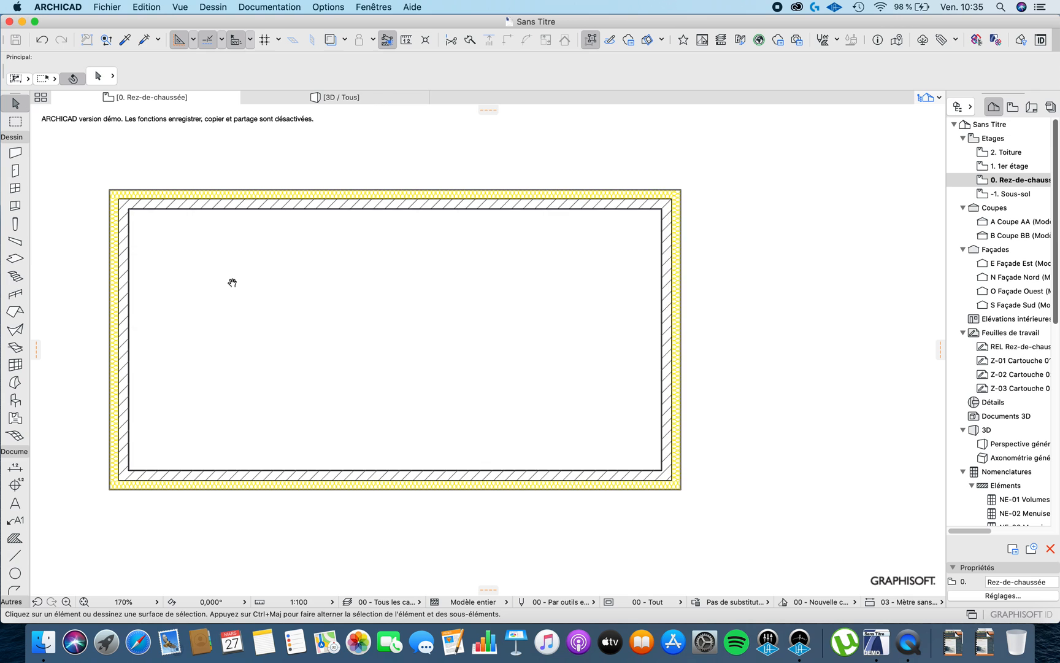
- Open the default beam settings, try a beam height of 1,000 and set it back to 0,300
{"action": "double_click", "coordinate": [9, 242]}
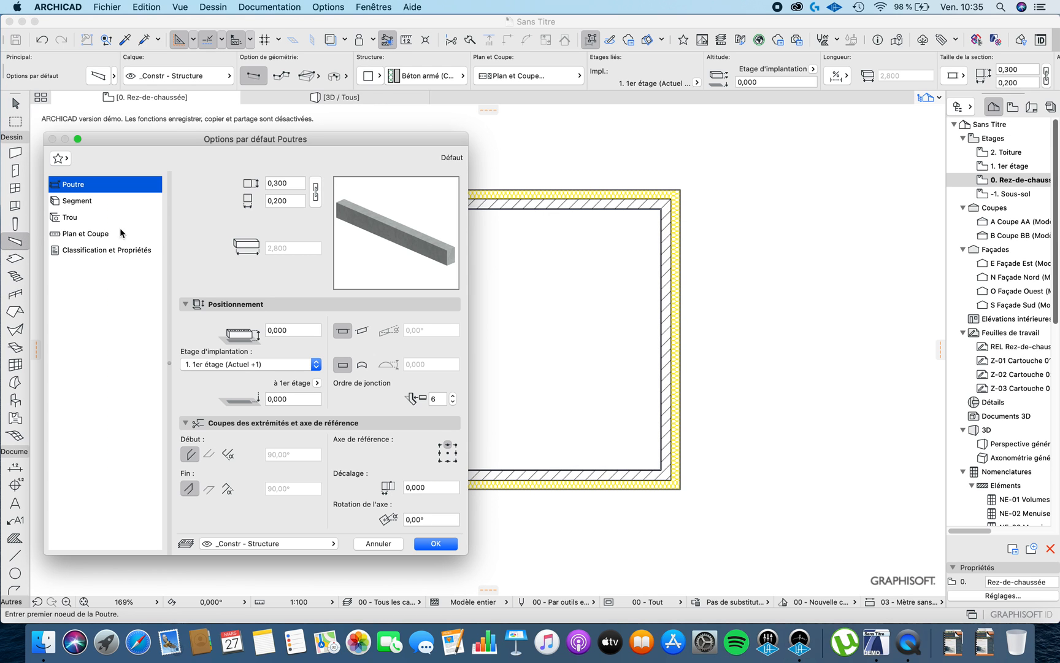
{"action": "left_click_drag", "start_coordinate": [254, 139], "coordinate": [288, 163]}
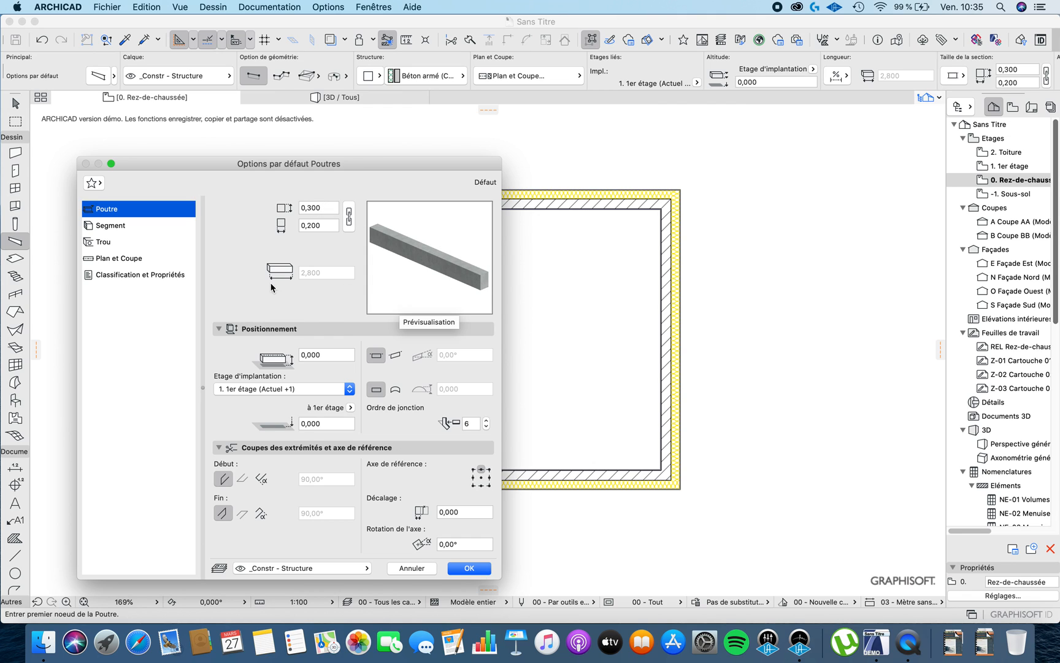
{"action": "left_click", "coordinate": [298, 209]}
{"action": "type", "text": "1"}
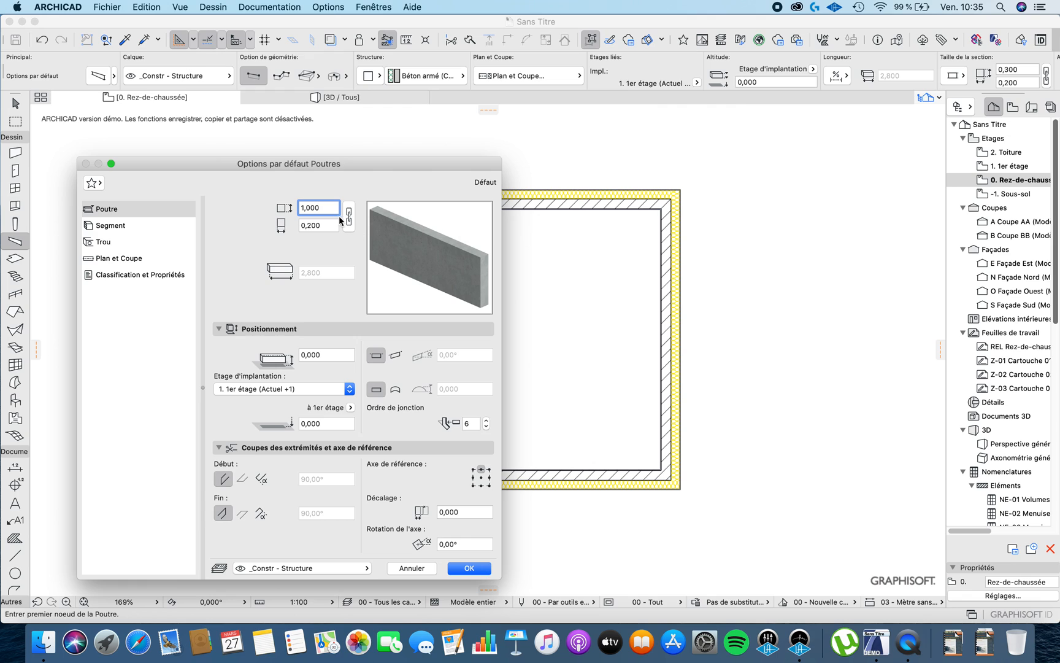
{"action": "double_click", "coordinate": [317, 206]}
{"action": "type", "text": "0,"}
{"action": "left_click", "coordinate": [349, 216]}
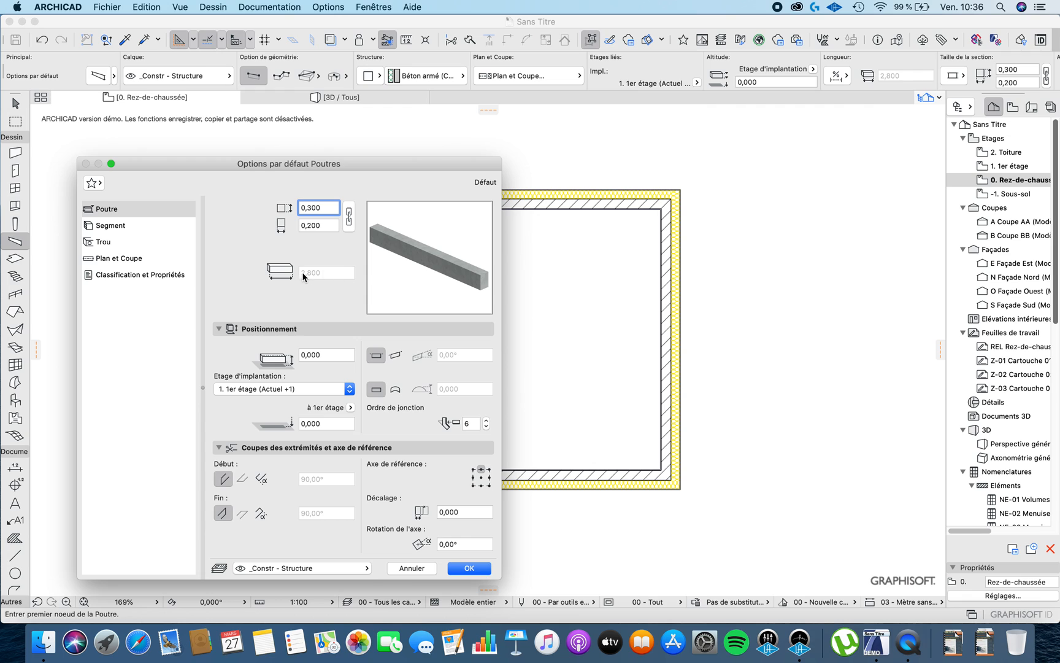
- Pick 1. 1er étage (Actuel +1) as the default beam's home storey
{"action": "left_click", "coordinate": [324, 355]}
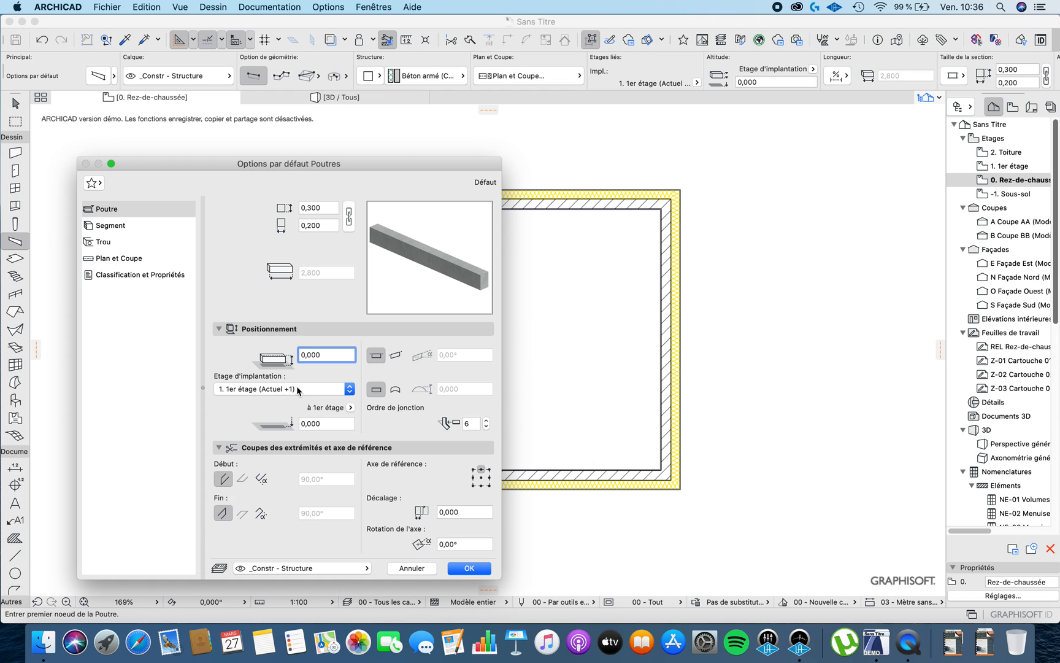
{"action": "left_click", "coordinate": [267, 394]}
{"action": "left_click", "coordinate": [255, 384]}
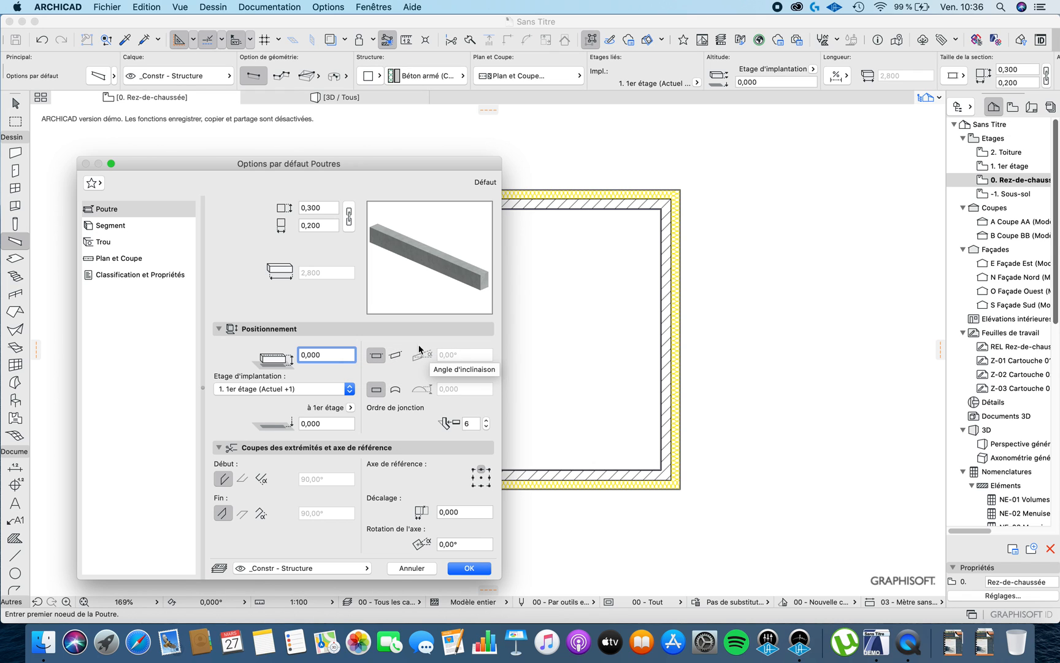
- Try making the default beam inclined at an angle of 34°
{"action": "left_click", "coordinate": [397, 355]}
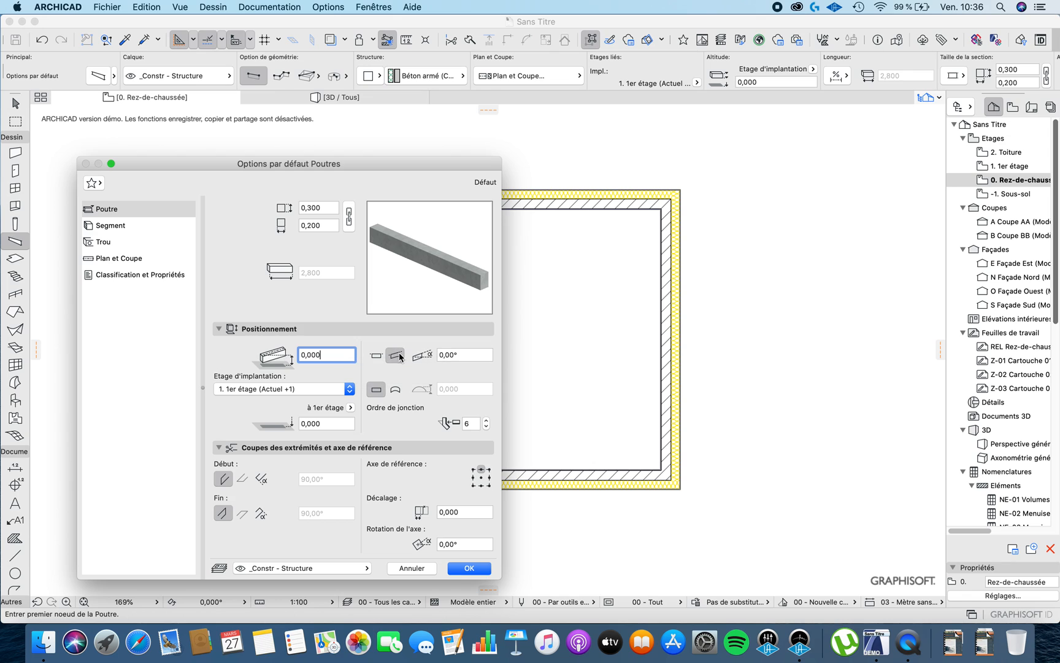
{"action": "left_click", "coordinate": [465, 354]}
{"action": "left_click_drag", "start_coordinate": [465, 354], "coordinate": [437, 356]}
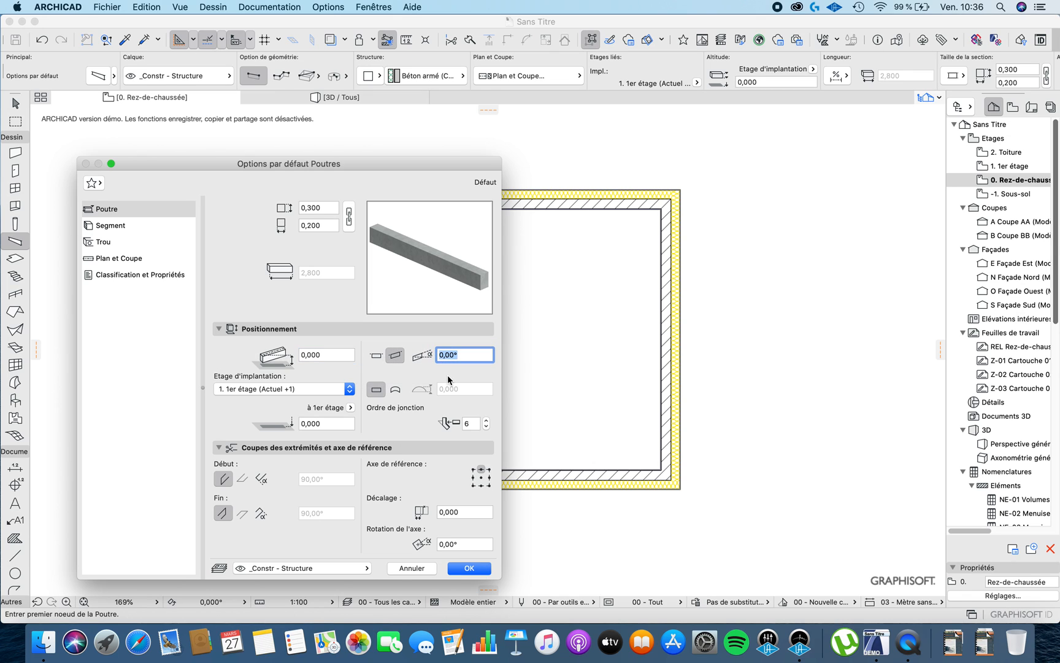
{"action": "type", "text": "34"}
{"action": "left_click", "coordinate": [458, 356]}
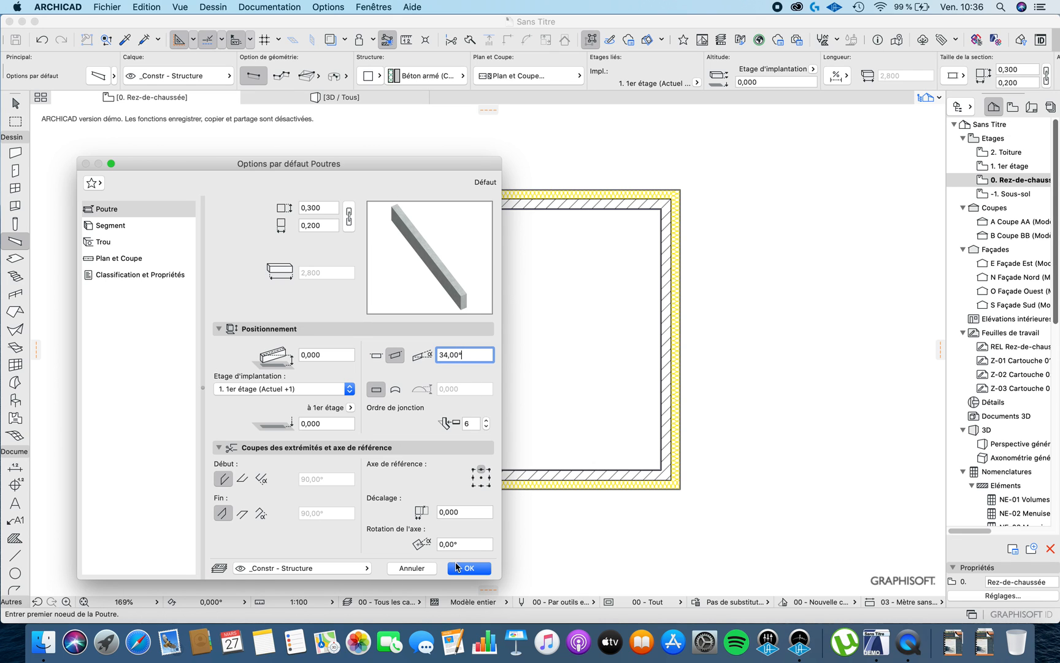
- Reset the default beam's inclination to 0°, make it horizontal and accept the beam settings
{"action": "left_click_drag", "start_coordinate": [466, 357], "coordinate": [443, 351]}
{"action": "type", "text": "0"}
{"action": "left_click", "coordinate": [373, 356]}
{"action": "left_click", "coordinate": [469, 567]}
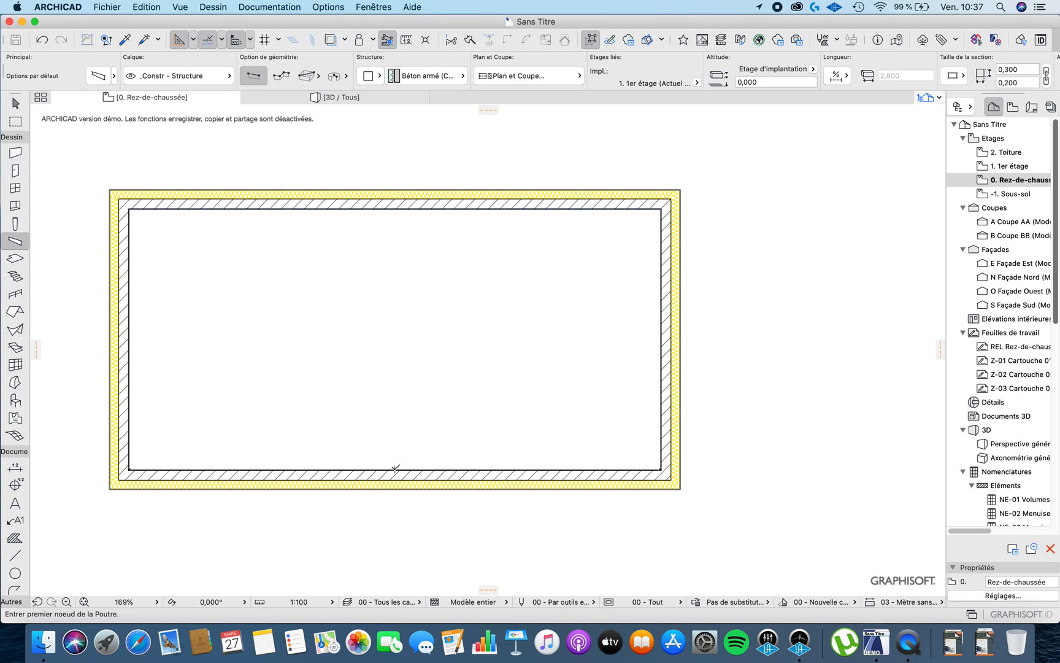
- Draw a beam about 4,790 m long across the room between the midpoints of the long walls, and check it in 3D
{"action": "left_click", "coordinate": [394, 468]}
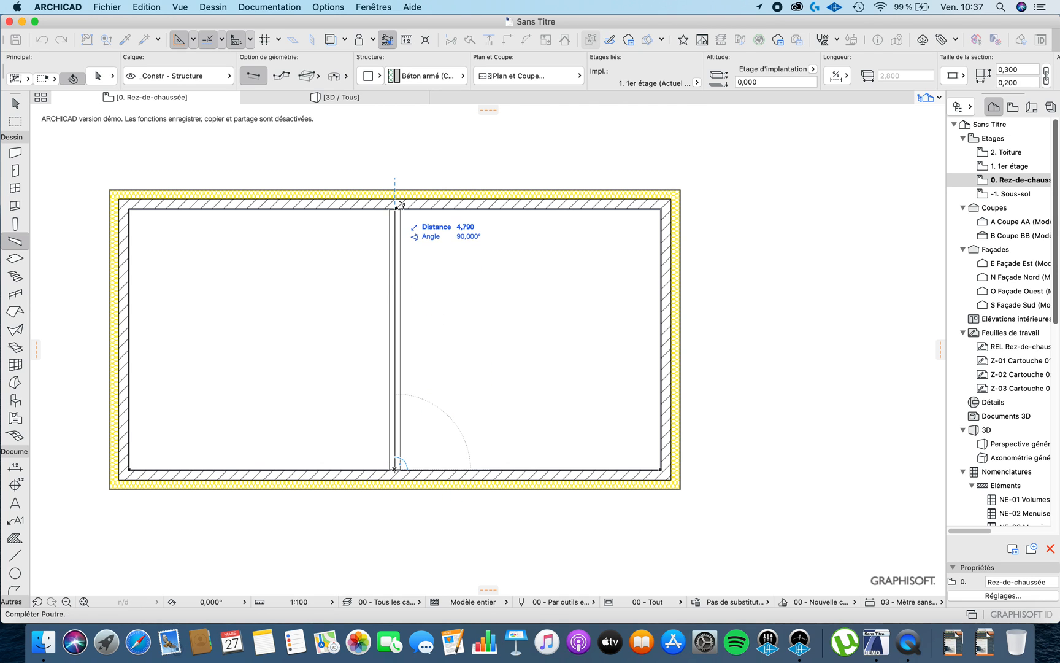
{"action": "left_click", "coordinate": [398, 209]}
{"action": "scroll", "coordinate": [392, 320], "scroll_direction": "up", "scroll_amount": 2}
{"action": "middle_click_drag", "start_coordinate": [392, 325], "coordinate": [396, 348]}
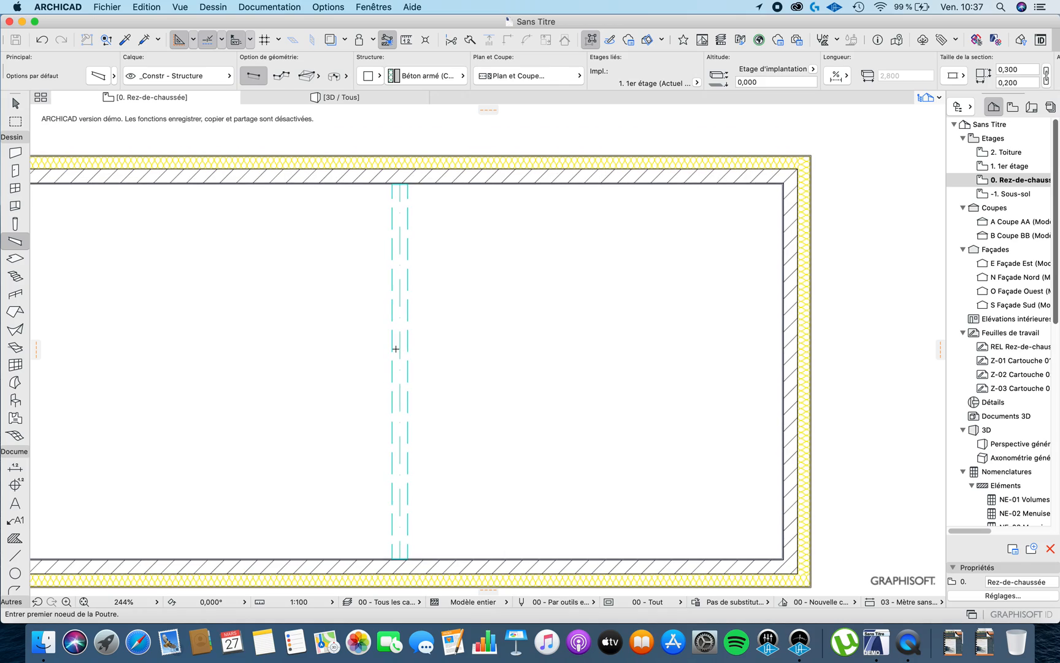
{"action": "key", "text": "Escape"}
{"action": "key", "text": "F3"}
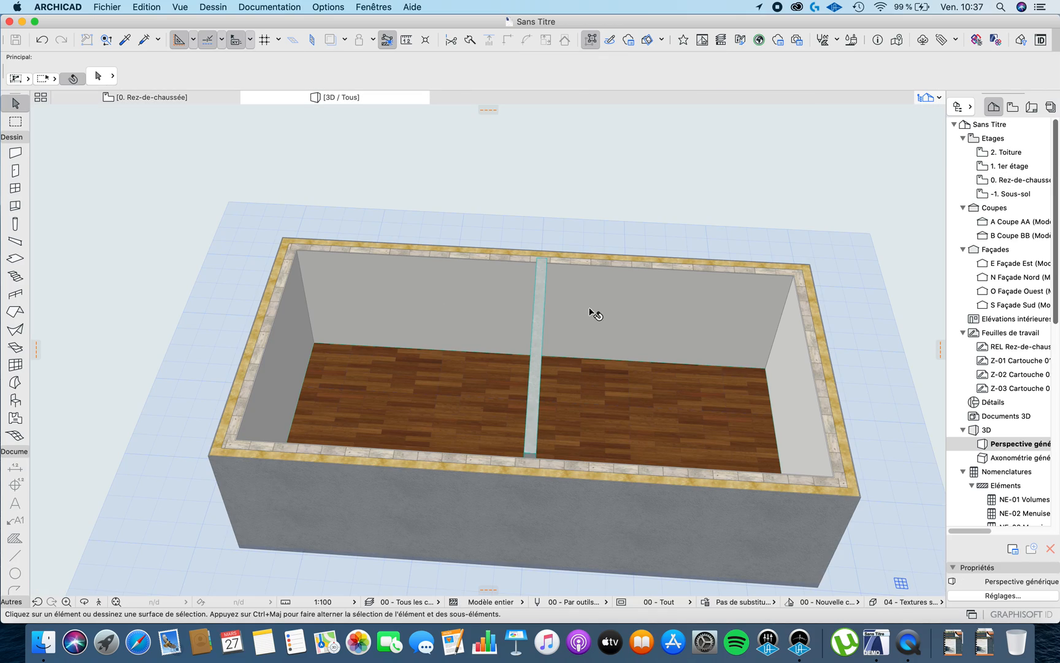
{"action": "scroll", "coordinate": [523, 348], "scroll_direction": "up", "scroll_amount": 5}
{"action": "middle_click_drag", "start_coordinate": [512, 369], "coordinate": [315, 337], "text": "shift"}
{"action": "key", "text": "F2"}
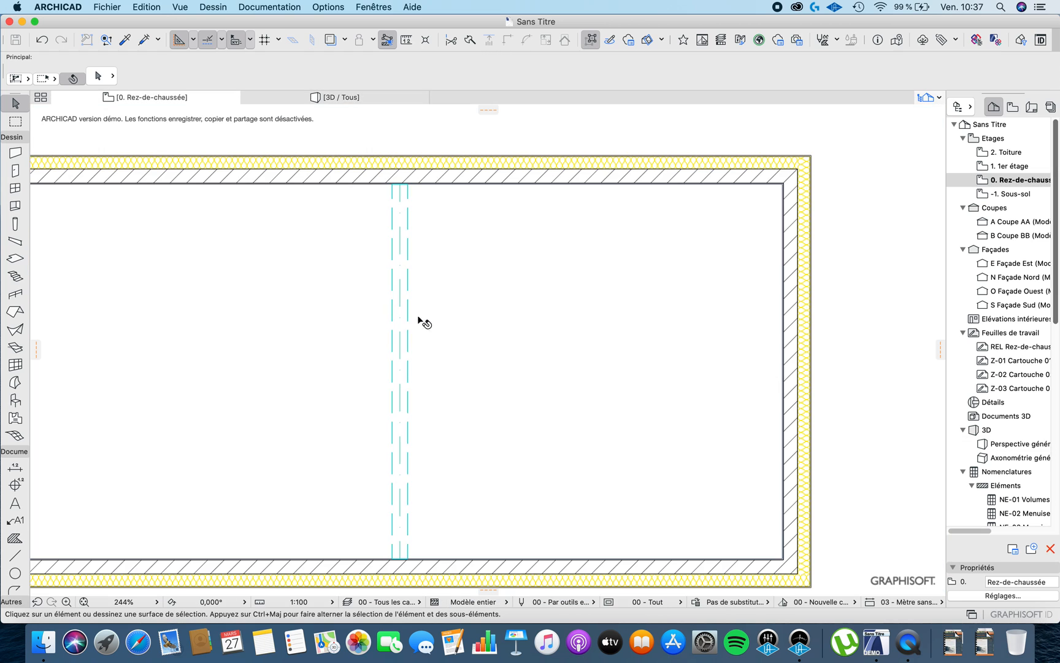
- Make the beam across the room inclined, with an inclination angle of 34°
{"action": "left_click", "coordinate": [402, 251]}
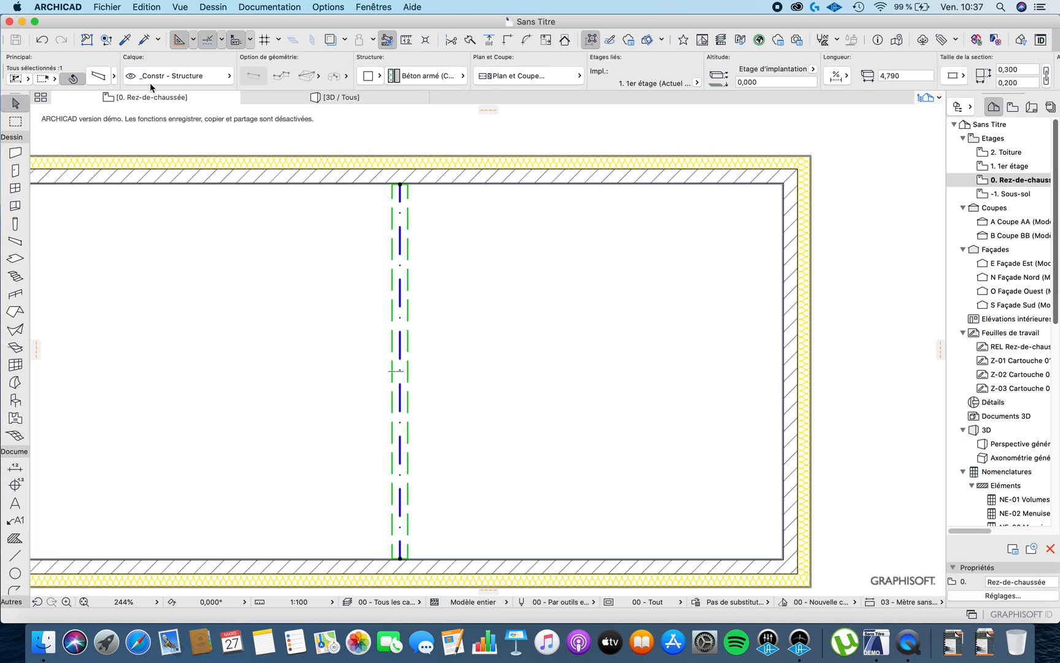
{"action": "left_click", "coordinate": [108, 78]}
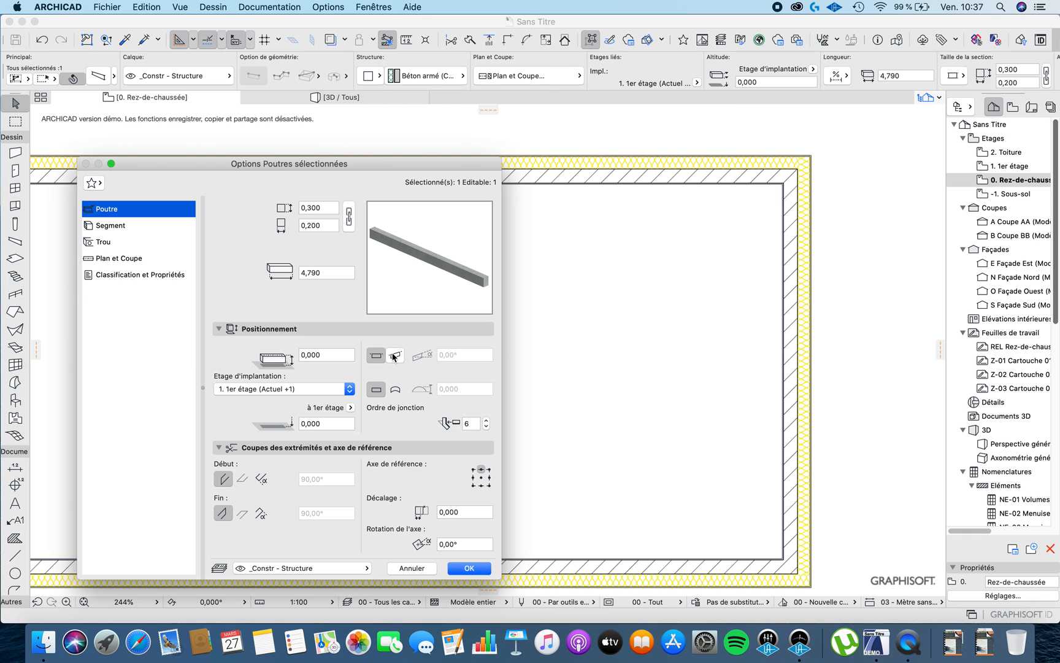
{"action": "left_click", "coordinate": [393, 356]}
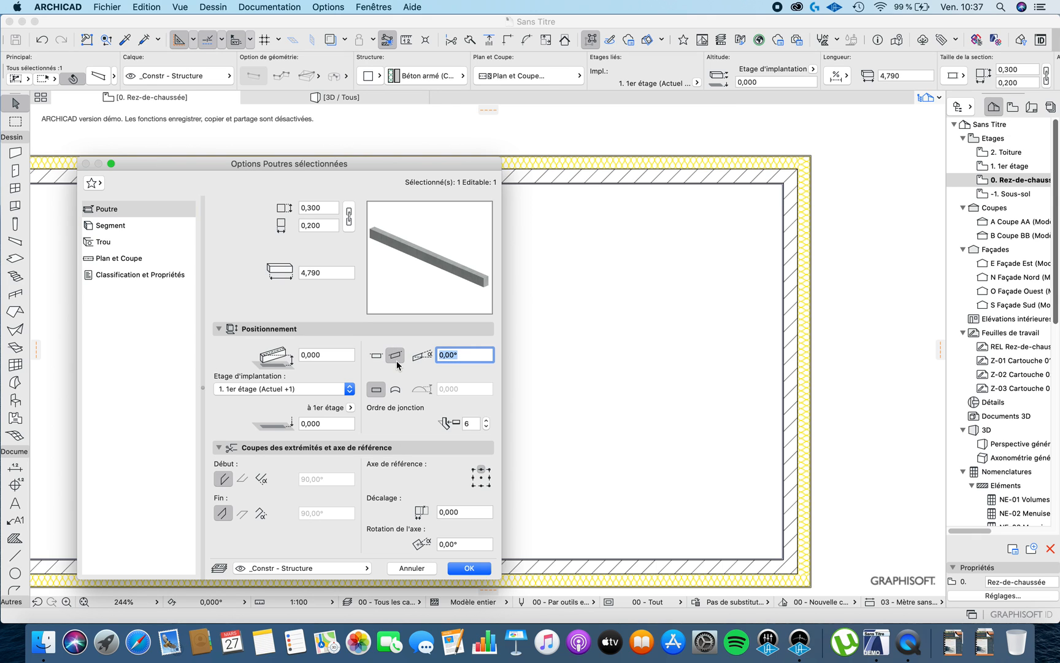
{"action": "type", "text": "34"}
{"action": "key", "text": "Return"}
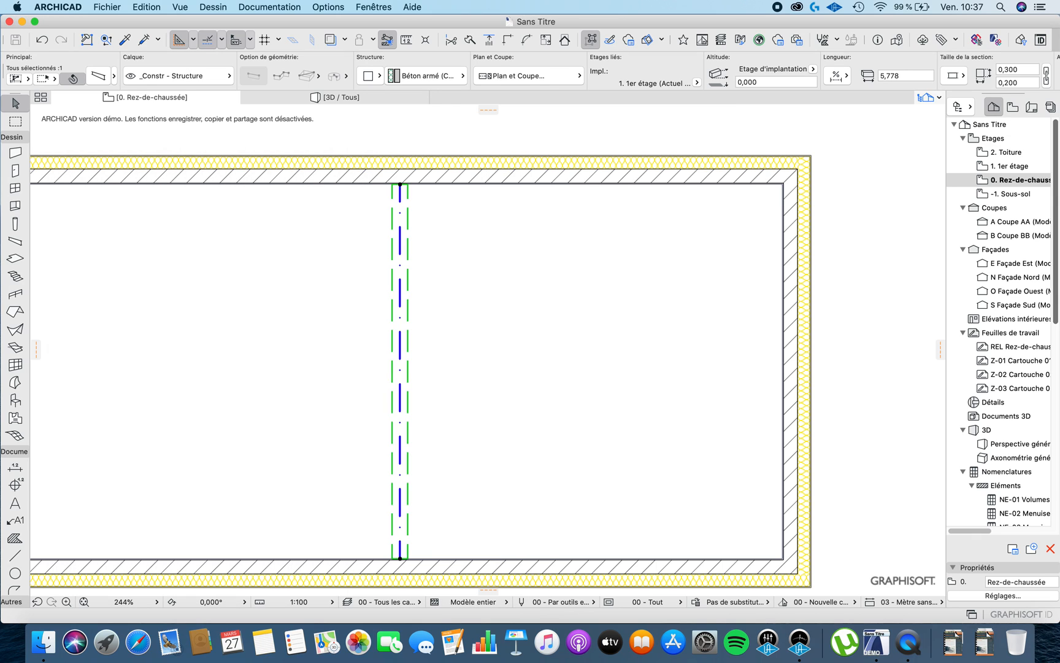
- Examine the inclined beam in 3D, first isolated and again with the whole model, from several sides
{"action": "key", "text": "F5"}
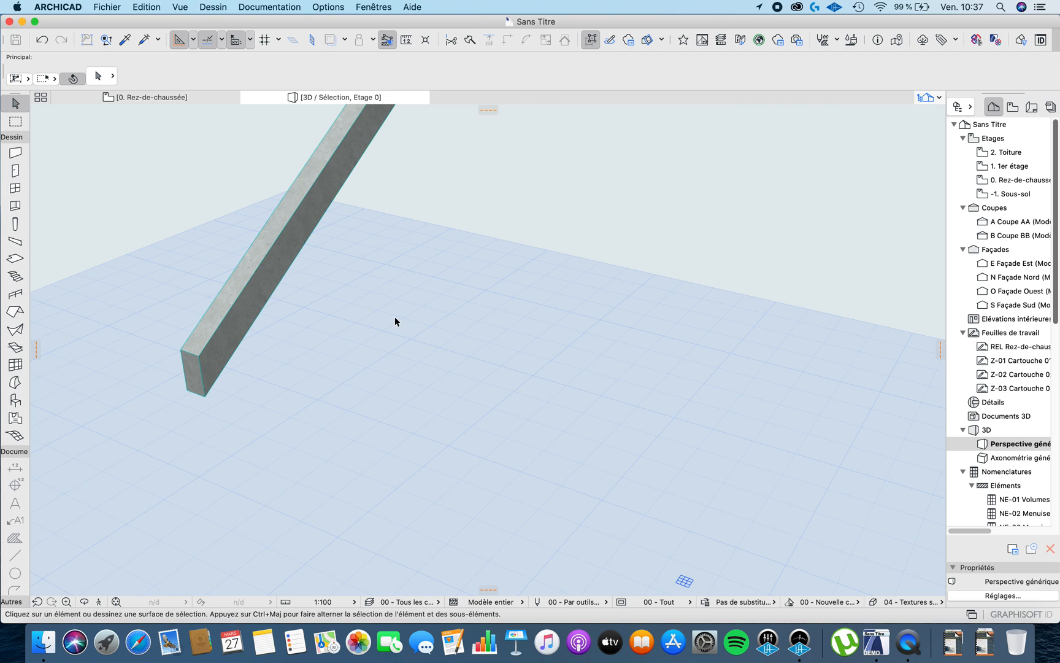
{"action": "key", "text": "super+F5"}
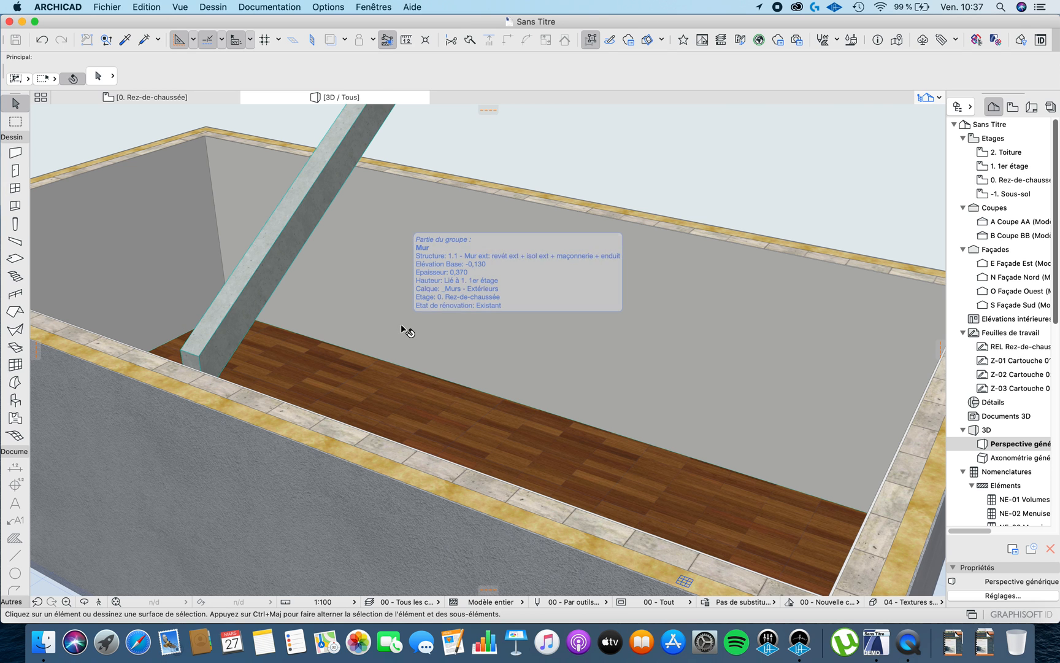
{"action": "scroll", "coordinate": [405, 330], "scroll_direction": "down", "scroll_amount": 10}
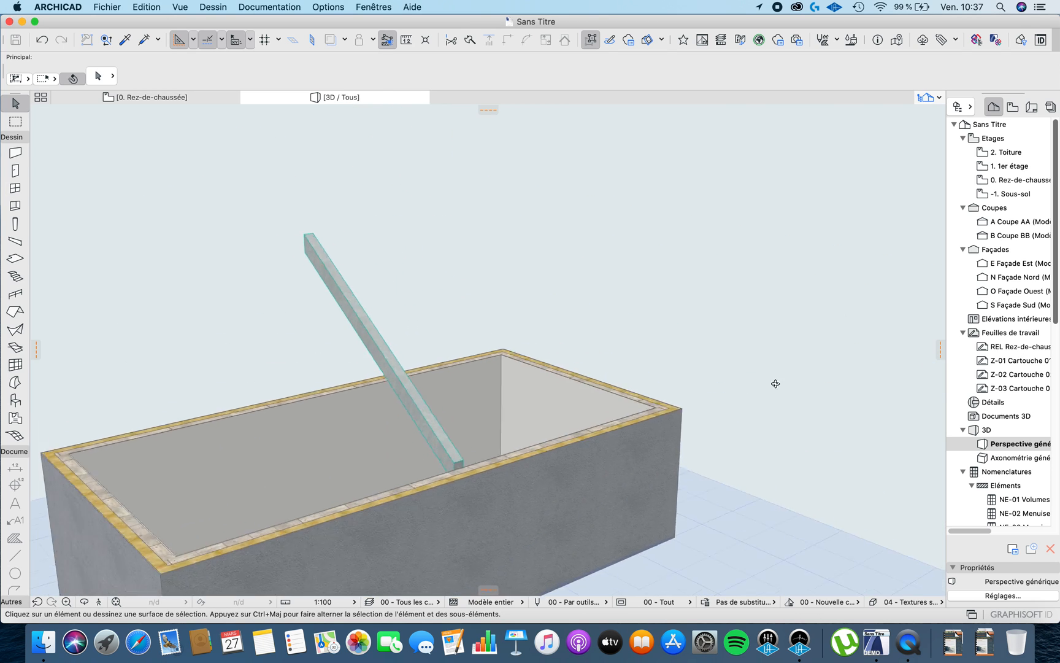
{"action": "left_click_drag", "start_coordinate": [775, 384], "coordinate": [724, 430]}
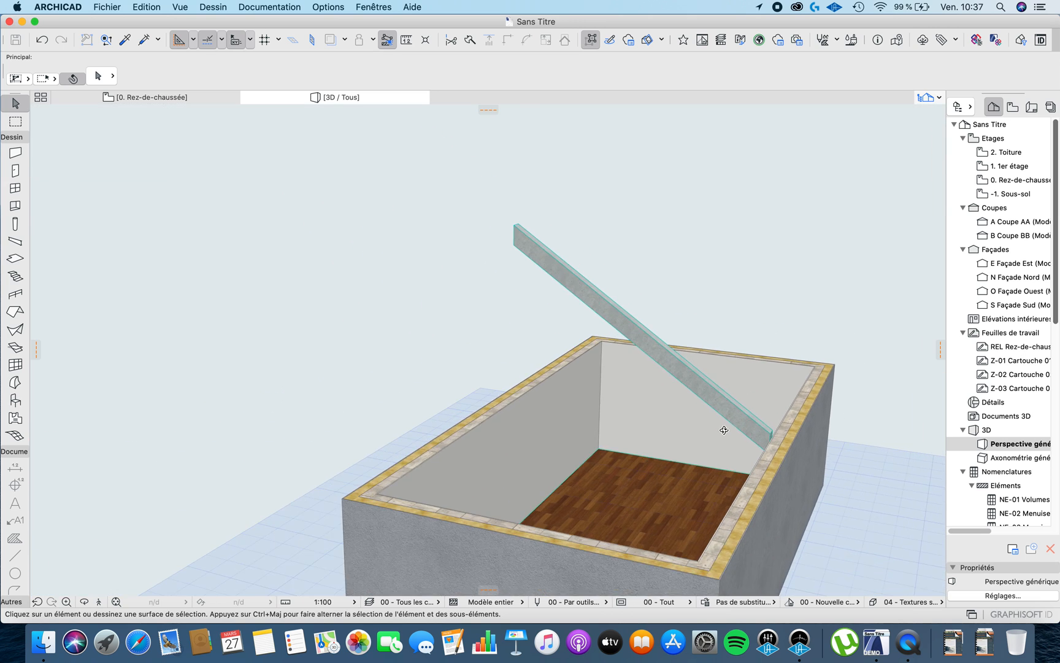
{"action": "middle_click_drag", "start_coordinate": [724, 430], "coordinate": [834, 421], "text": "shift"}
{"action": "scroll", "coordinate": [538, 259], "scroll_direction": "up", "scroll_amount": 3}
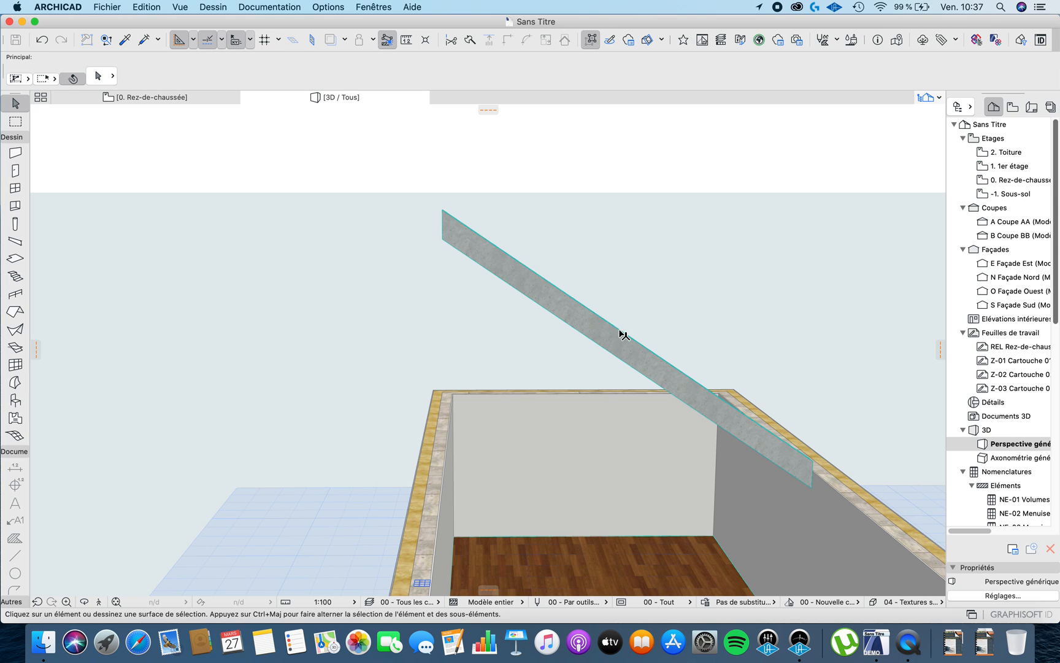
{"action": "scroll", "coordinate": [624, 334], "scroll_direction": "down", "scroll_amount": 3}
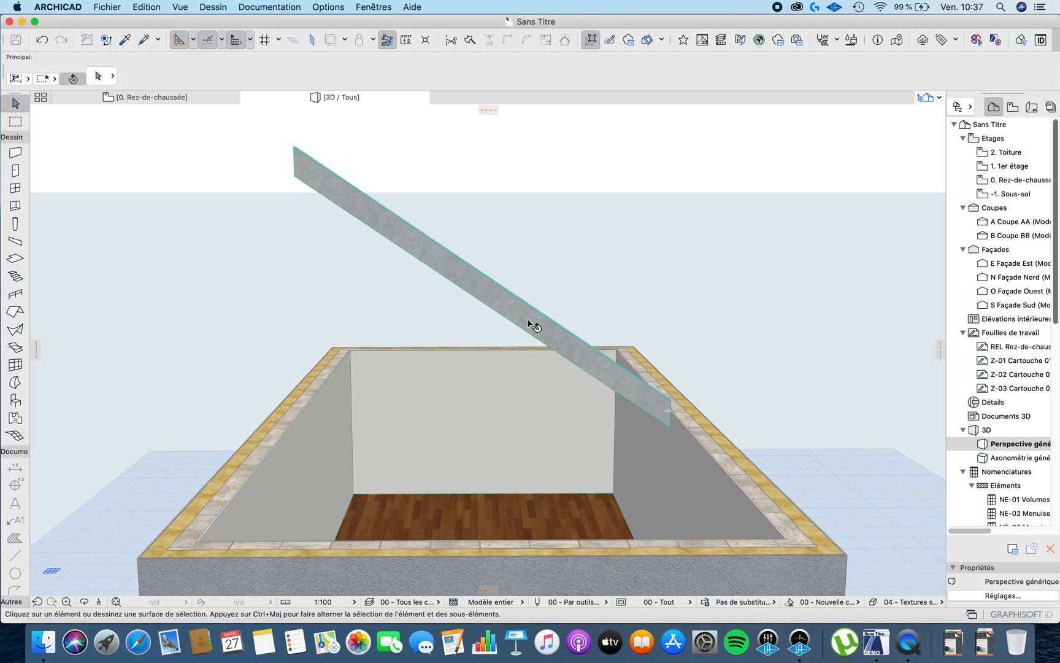
{"action": "middle_click_drag", "start_coordinate": [535, 327], "coordinate": [353, 331], "text": "shift"}
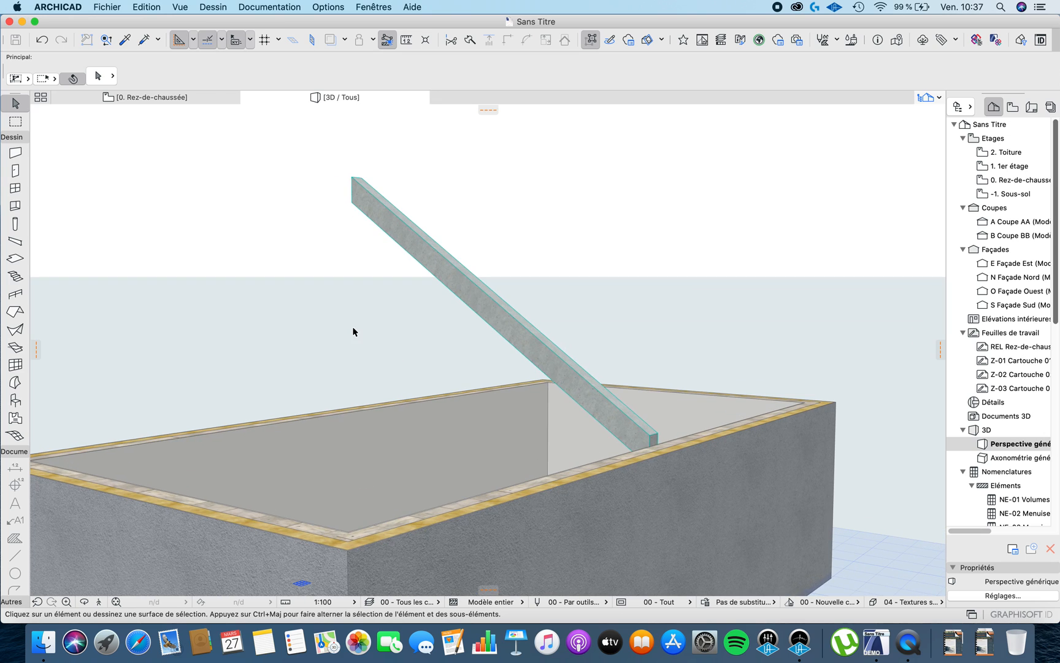
- In the ground-floor plan, shorten the inclined beam so that it ends at the middle of the room
{"action": "key", "text": "F2"}
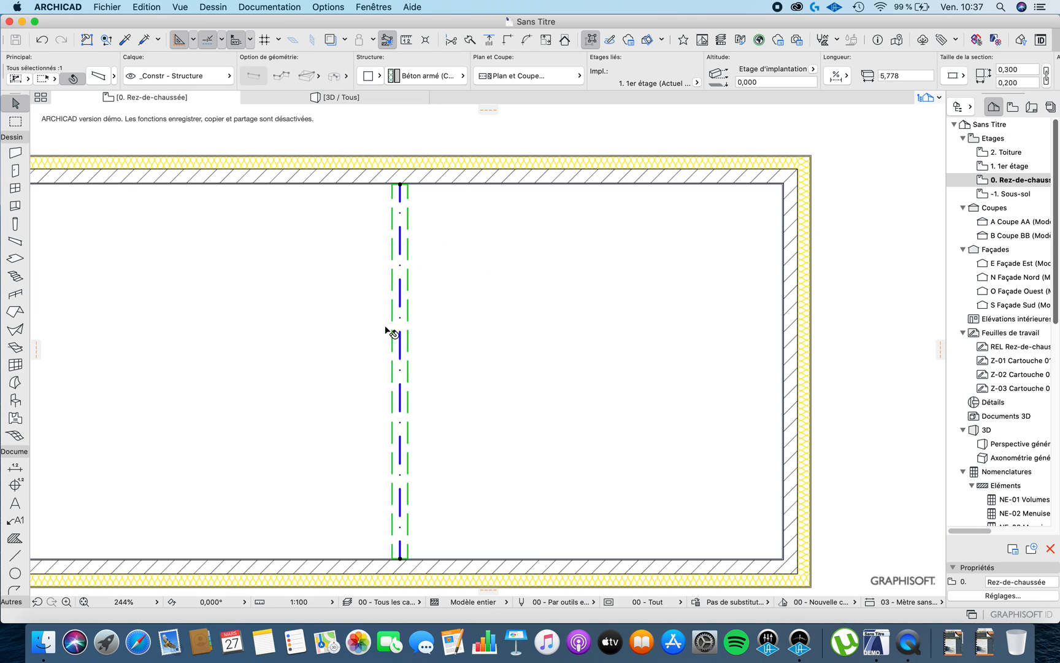
{"action": "left_click", "coordinate": [399, 184]}
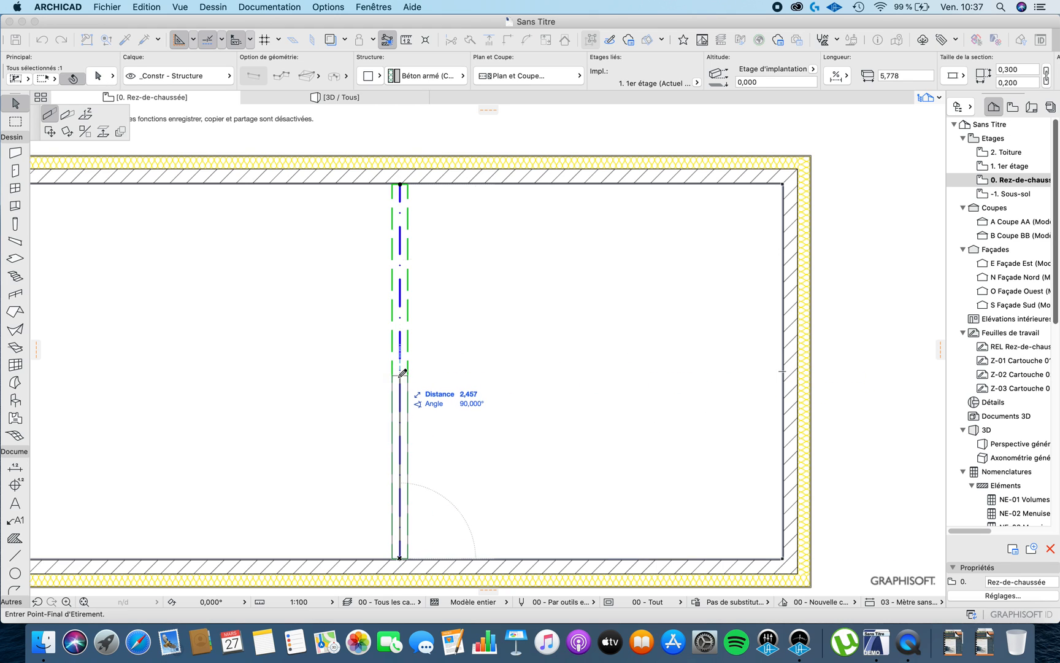
{"action": "key", "text": "Escape"}
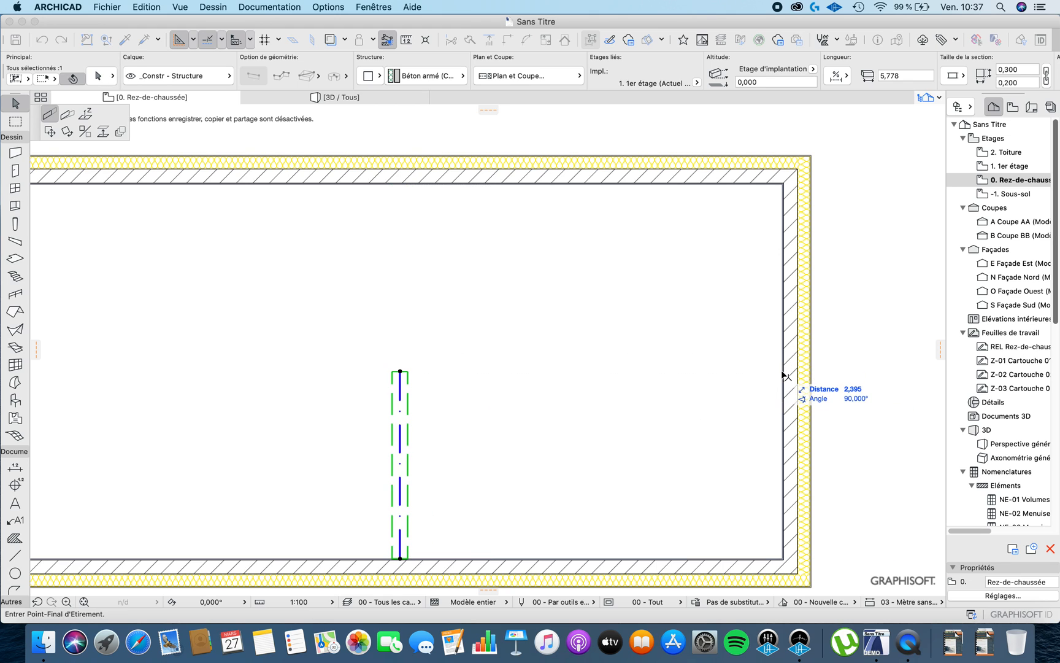
{"action": "key", "text": "Escape"}
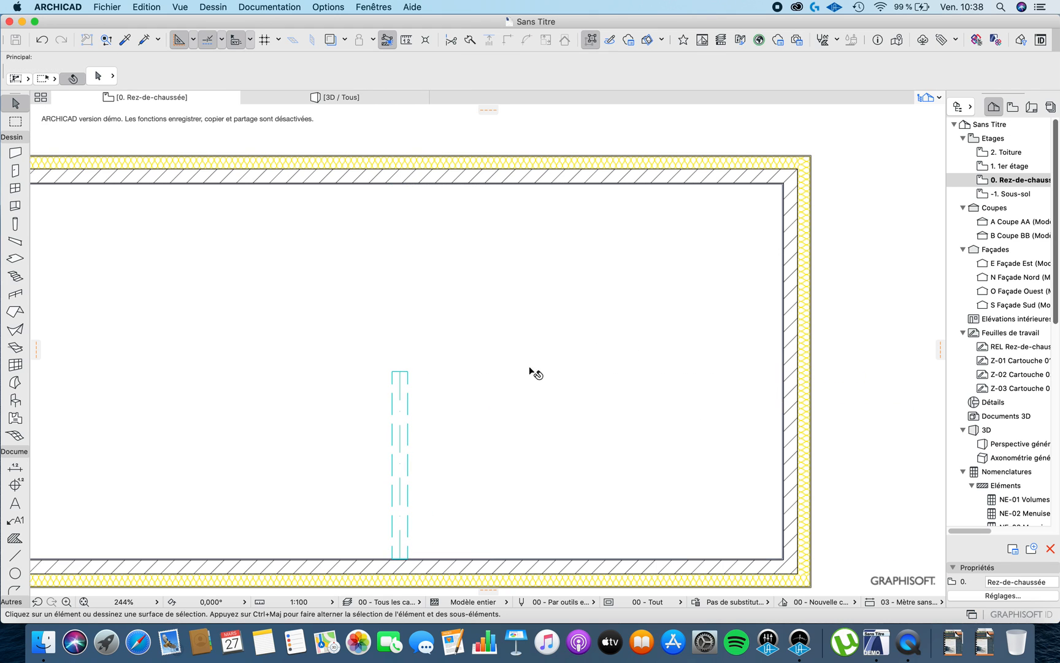
- Mirror a copy of the half-length beam about a perpendicular axis through its mid-room end, and check the resulting pair in 3D
{"action": "left_click", "coordinate": [407, 374]}
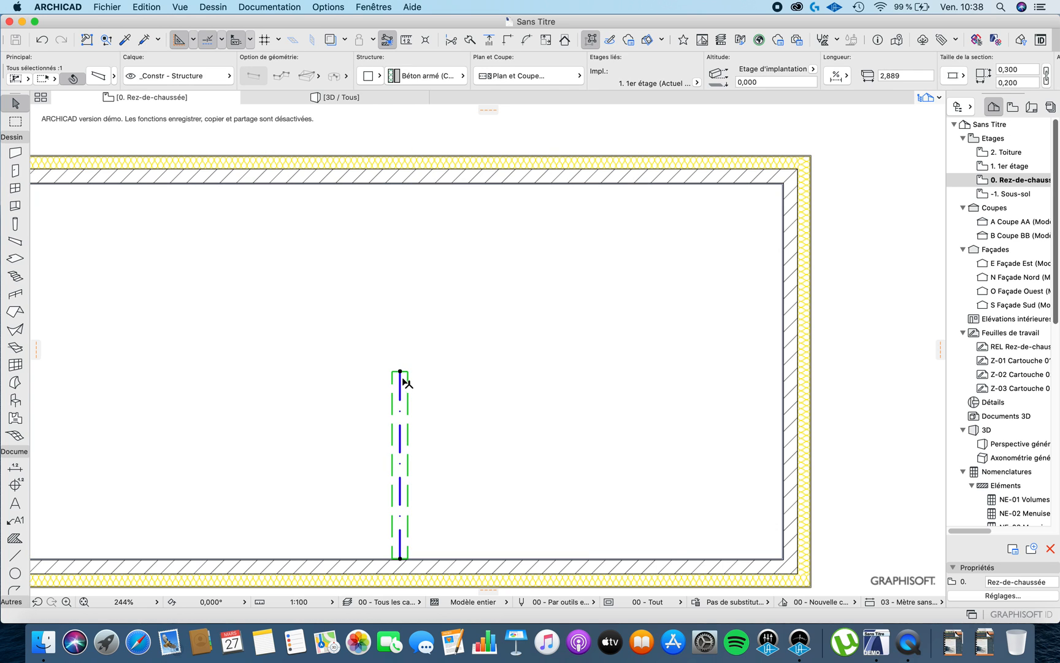
{"action": "right_click", "coordinate": [404, 381]}
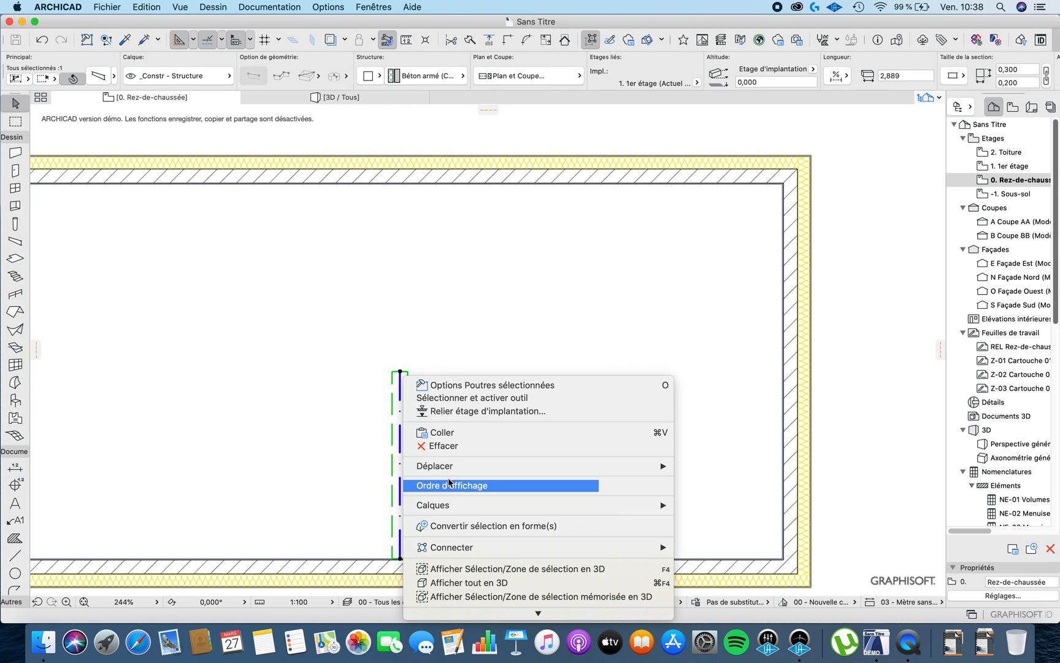
{"action": "mouse_move", "coordinate": [451, 467]}
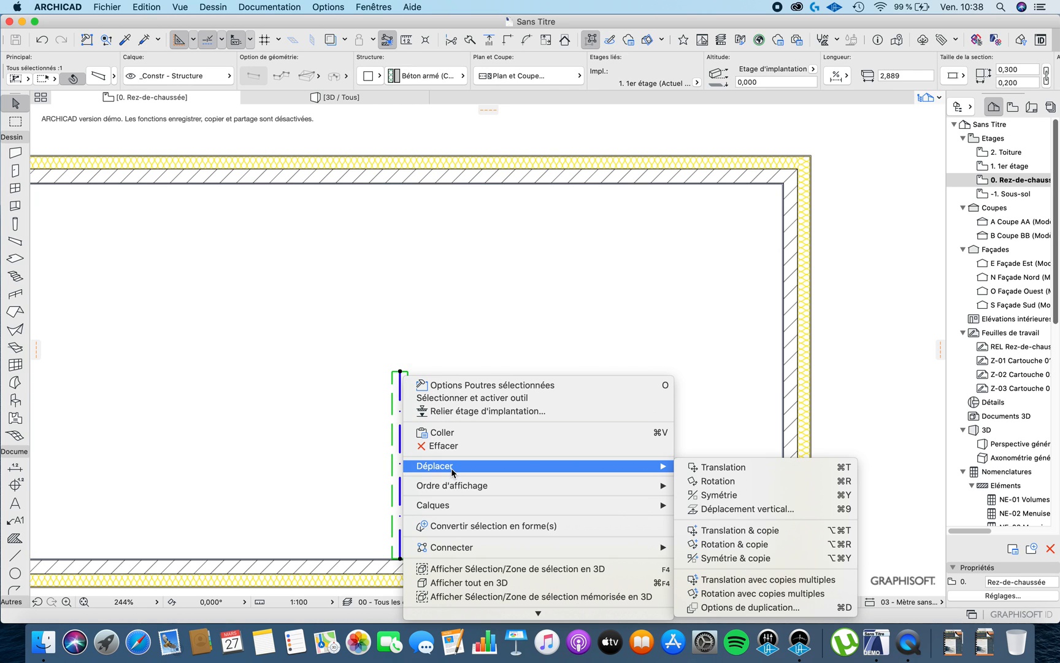
{"action": "left_click", "coordinate": [767, 557]}
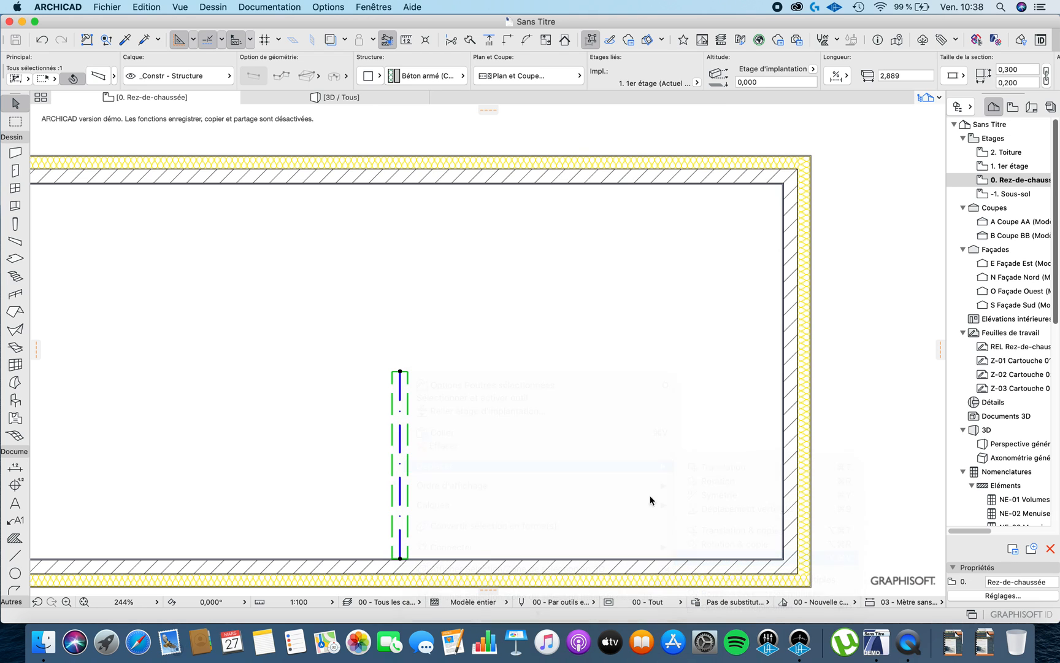
{"action": "left_click", "coordinate": [399, 371]}
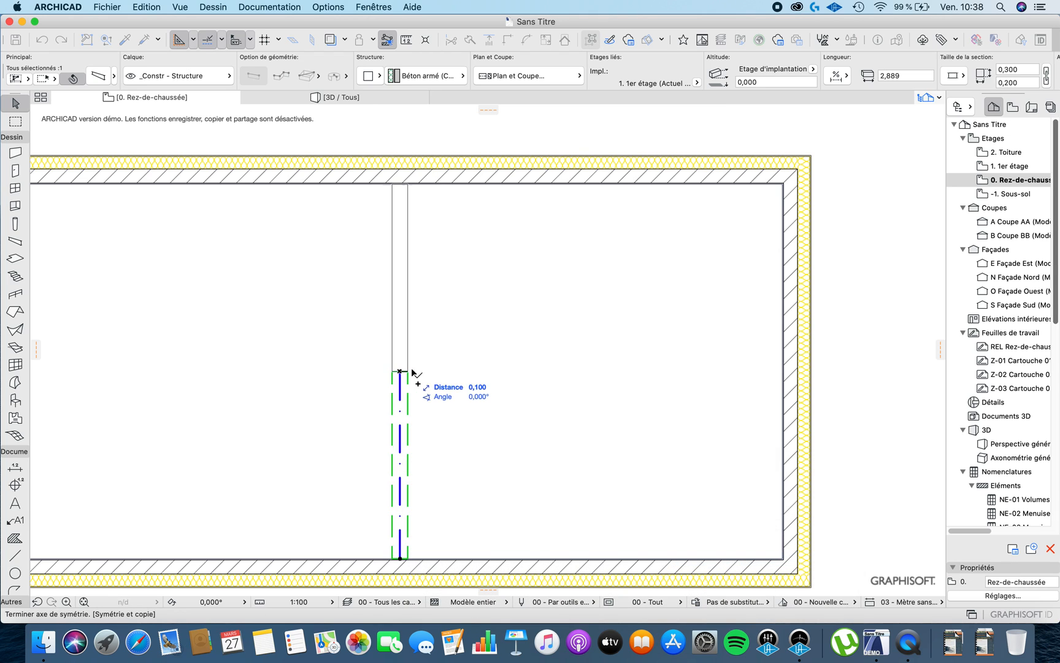
{"action": "left_click", "coordinate": [476, 371]}
{"action": "key", "text": "Escape"}
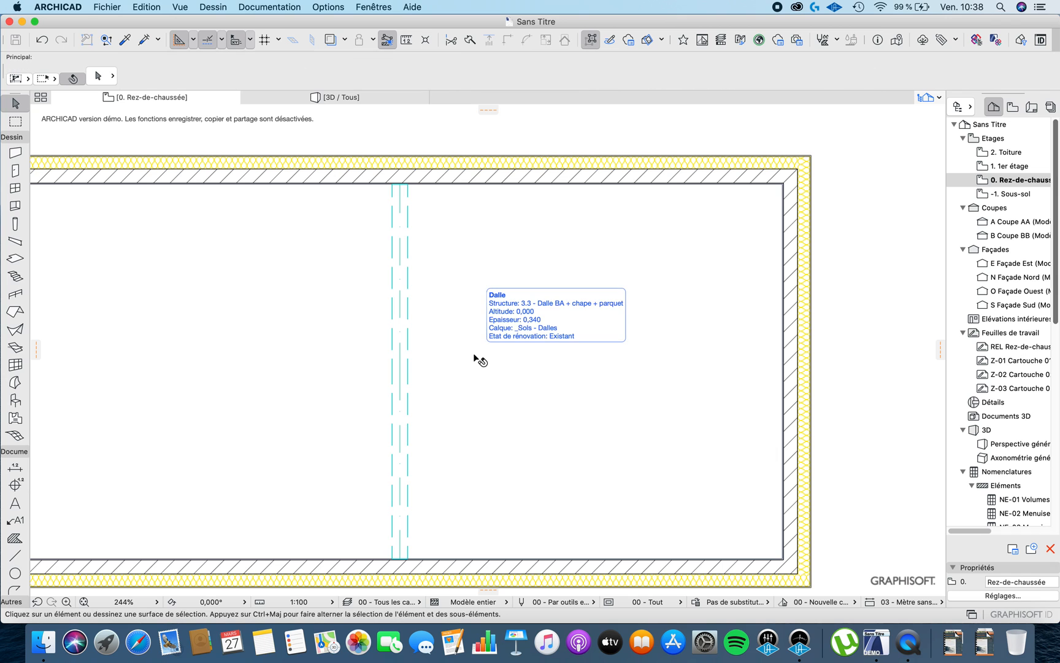
{"action": "key", "text": "F3"}
{"action": "middle_click_drag", "start_coordinate": [459, 334], "coordinate": [456, 406]}
{"action": "scroll", "coordinate": [556, 387], "scroll_direction": "down", "scroll_amount": 5}
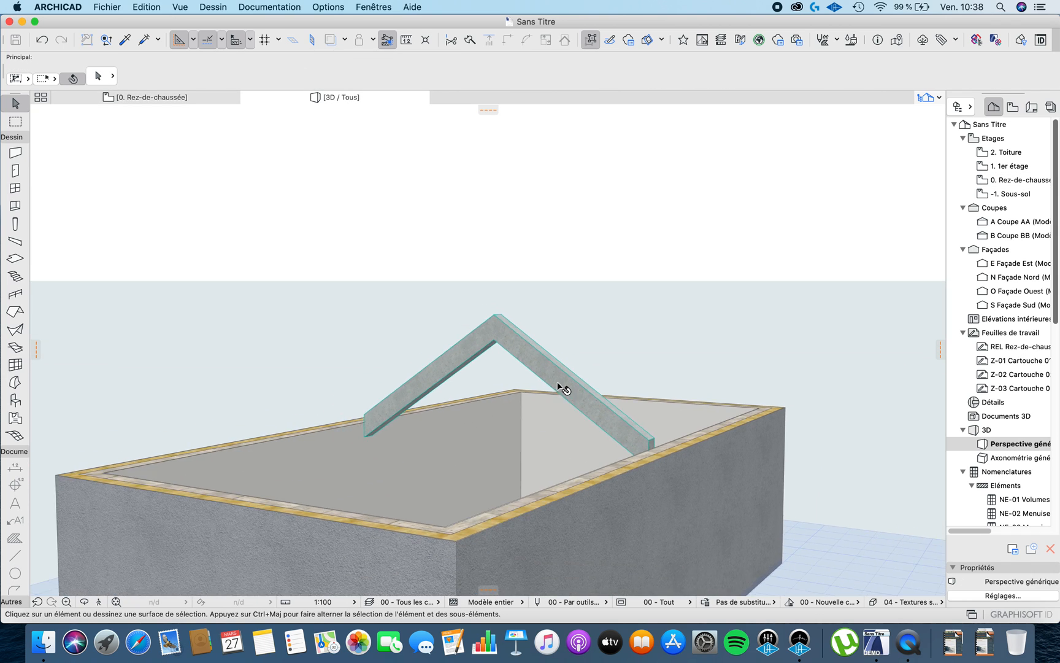
{"action": "scroll", "coordinate": [475, 388], "scroll_direction": "up", "scroll_amount": 4}
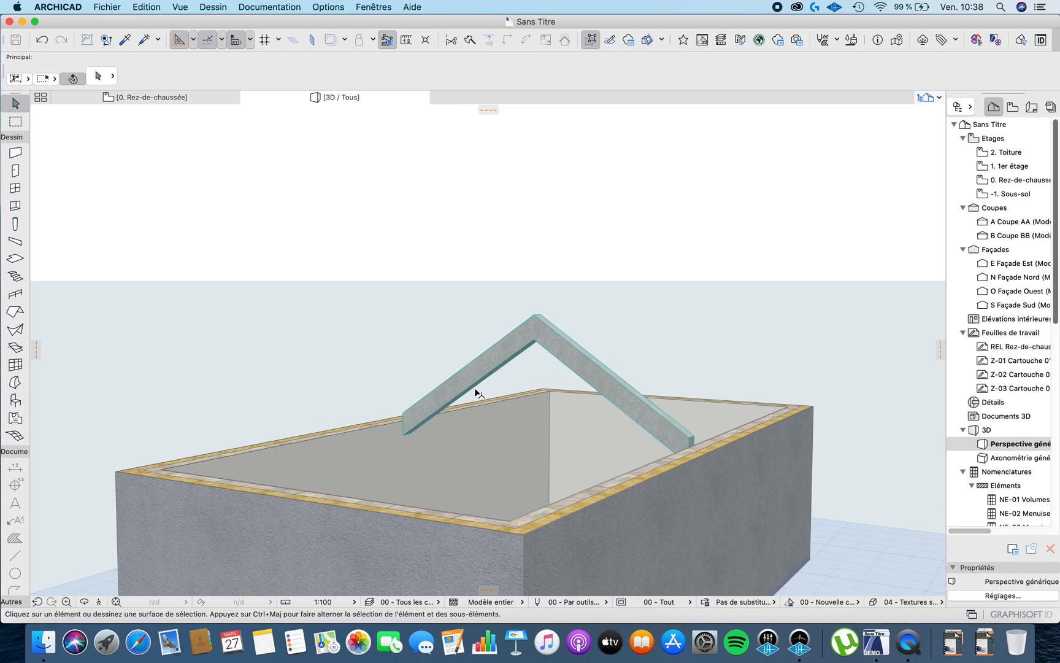
- Open the settings of both inclined beams and enable the surface override for all five segment surfaces
{"action": "left_click", "coordinate": [515, 344]}
{"action": "left_click", "coordinate": [610, 371], "text": "shift"}
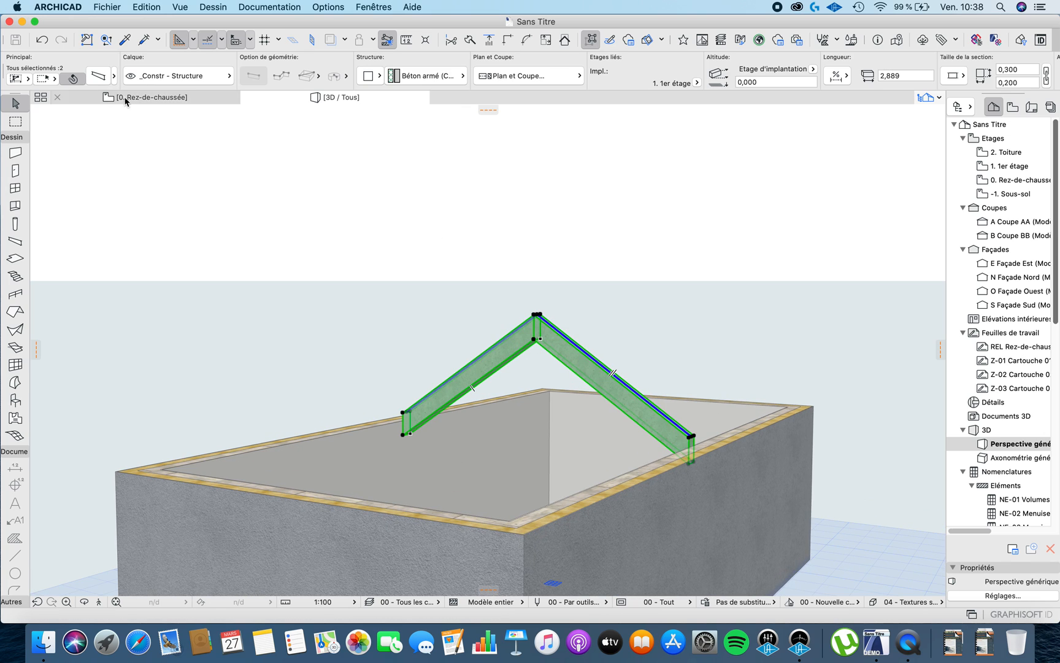
{"action": "left_click", "coordinate": [98, 76]}
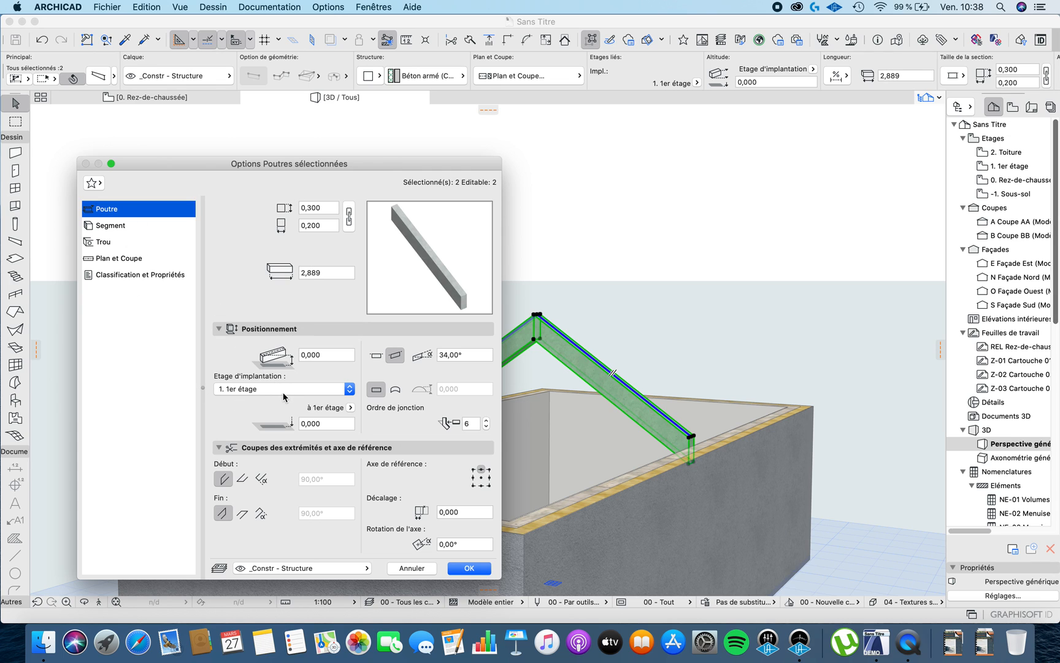
{"action": "left_click", "coordinate": [115, 241]}
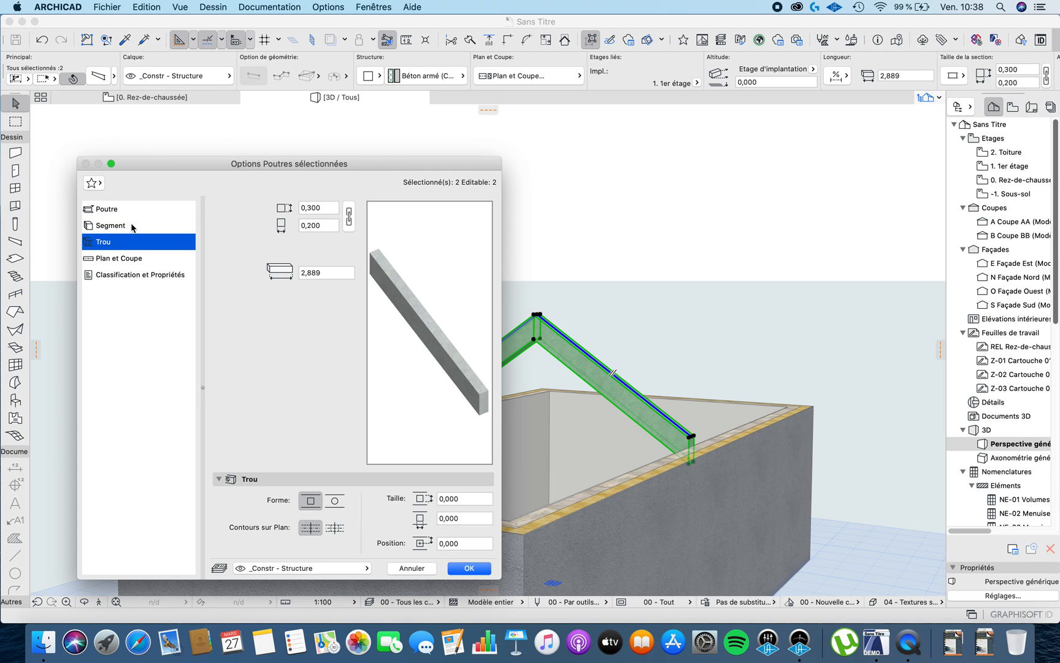
{"action": "left_click", "coordinate": [132, 226]}
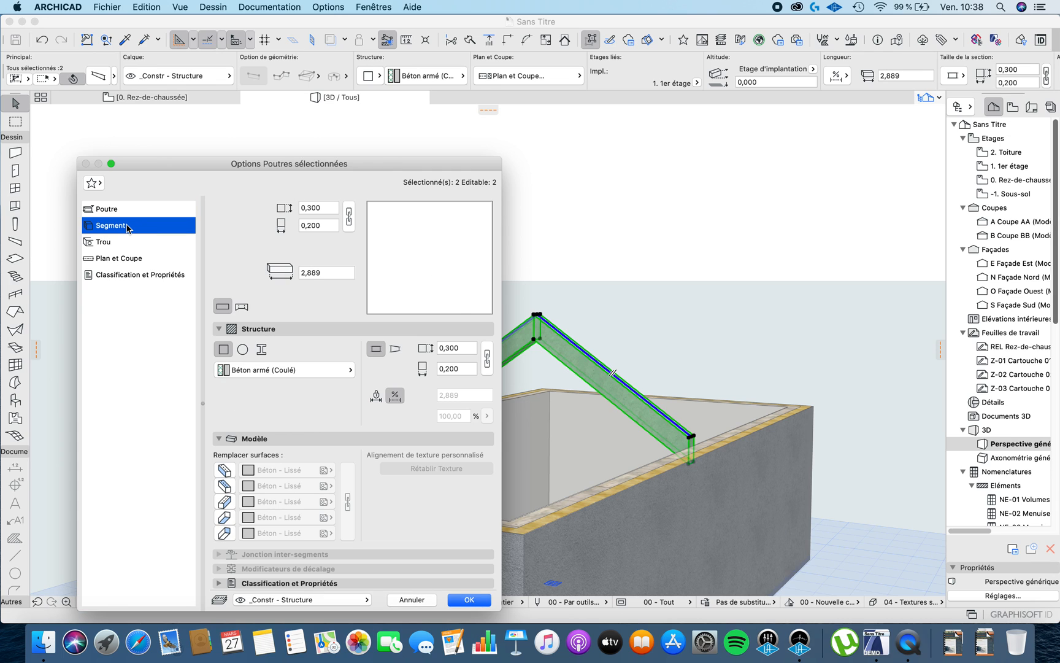
{"action": "left_click", "coordinate": [224, 470]}
{"action": "left_click", "coordinate": [225, 485]}
{"action": "left_click", "coordinate": [224, 502]}
{"action": "left_click", "coordinate": [225, 517]}
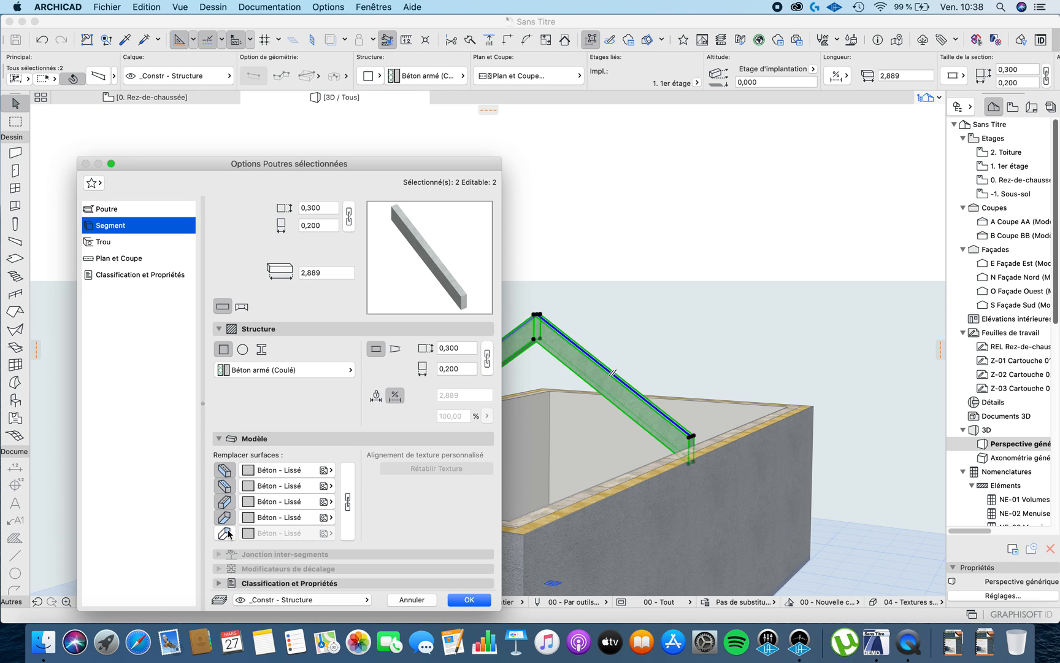
{"action": "left_click", "coordinate": [225, 533]}
- Link the override surfaces, set them all to Bois - Lamellé-collé, apply the settings and check the beams in 3D
{"action": "left_click", "coordinate": [278, 470]}
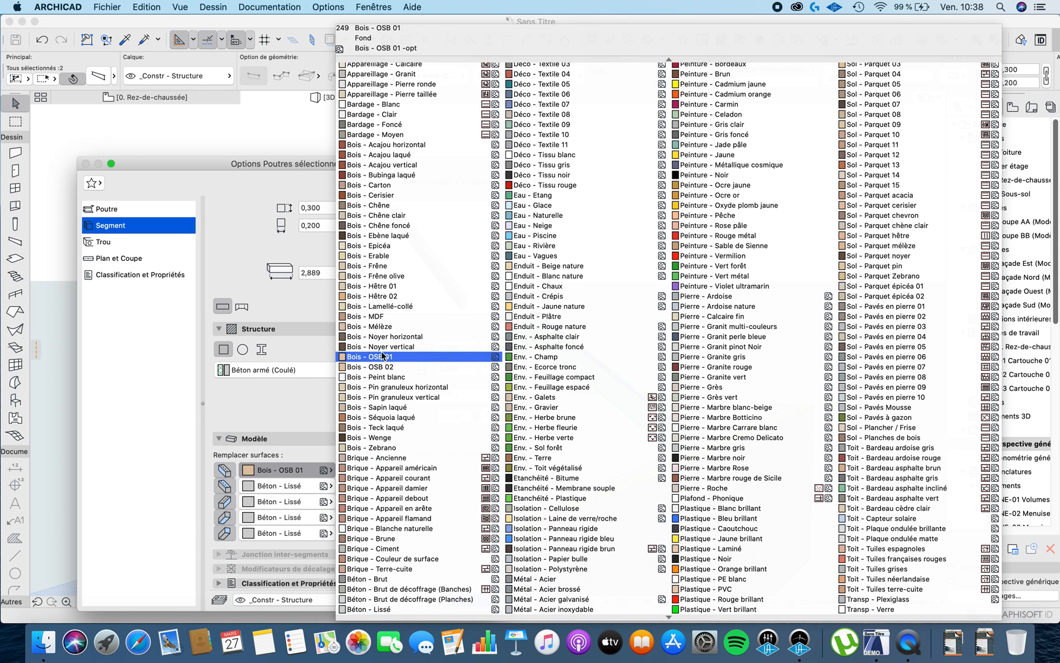
{"action": "left_click", "coordinate": [399, 306]}
{"action": "left_click", "coordinate": [346, 491]}
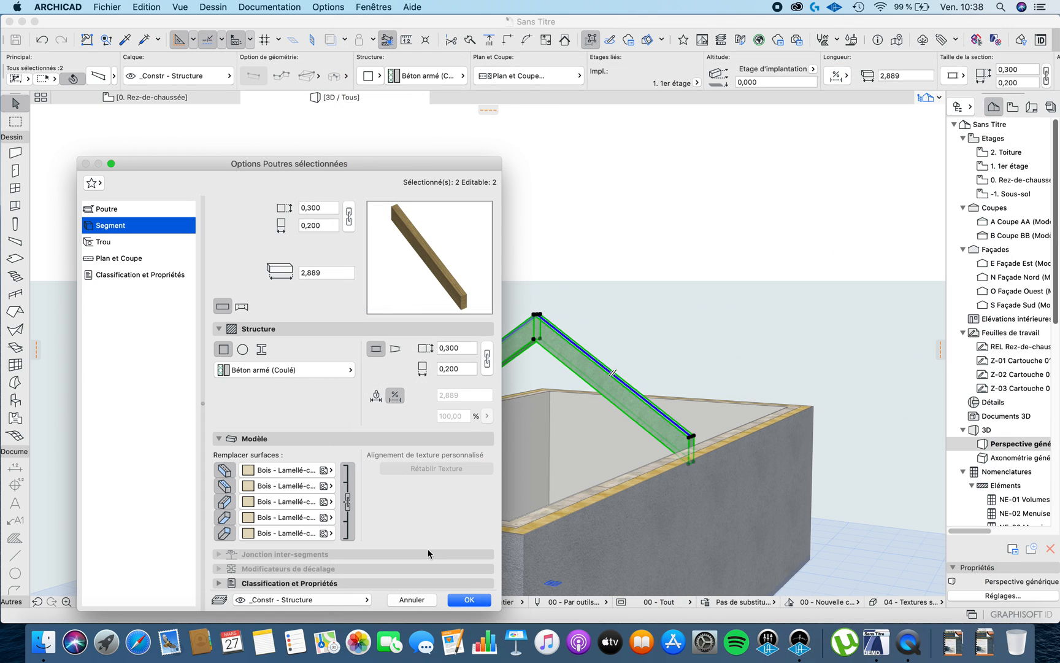
{"action": "left_click", "coordinate": [478, 600]}
{"action": "key", "text": "Escape"}
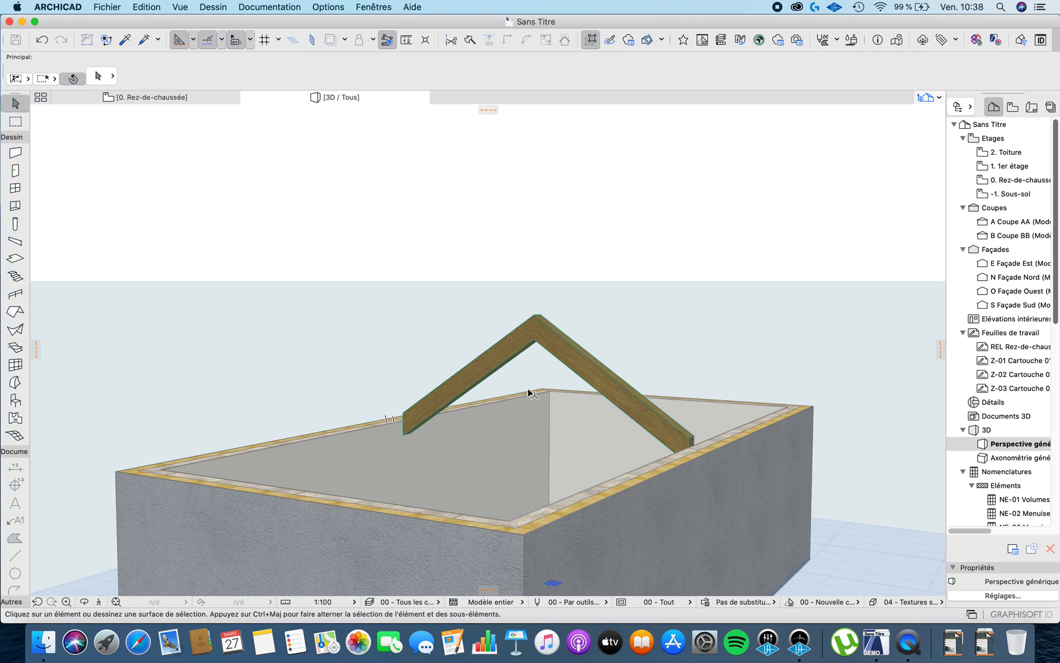
{"action": "middle_click_drag", "start_coordinate": [563, 396], "coordinate": [350, 411], "text": "shift"}
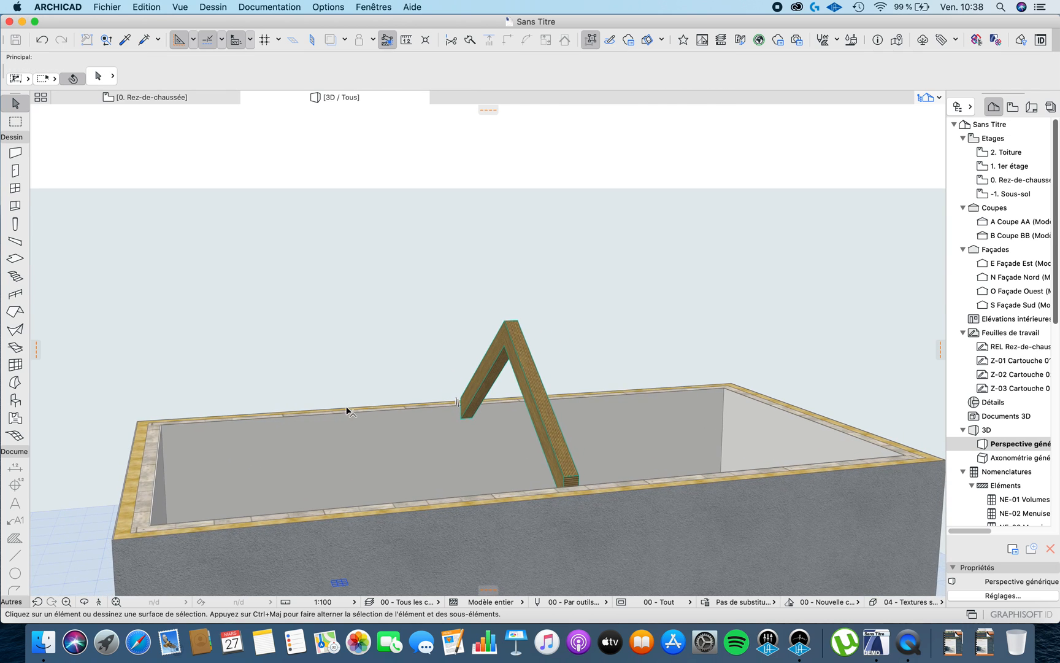
- In plan, delete the mirrored beam and stretch the remaining one across the room to the opposite wall
{"action": "key", "text": "F2"}
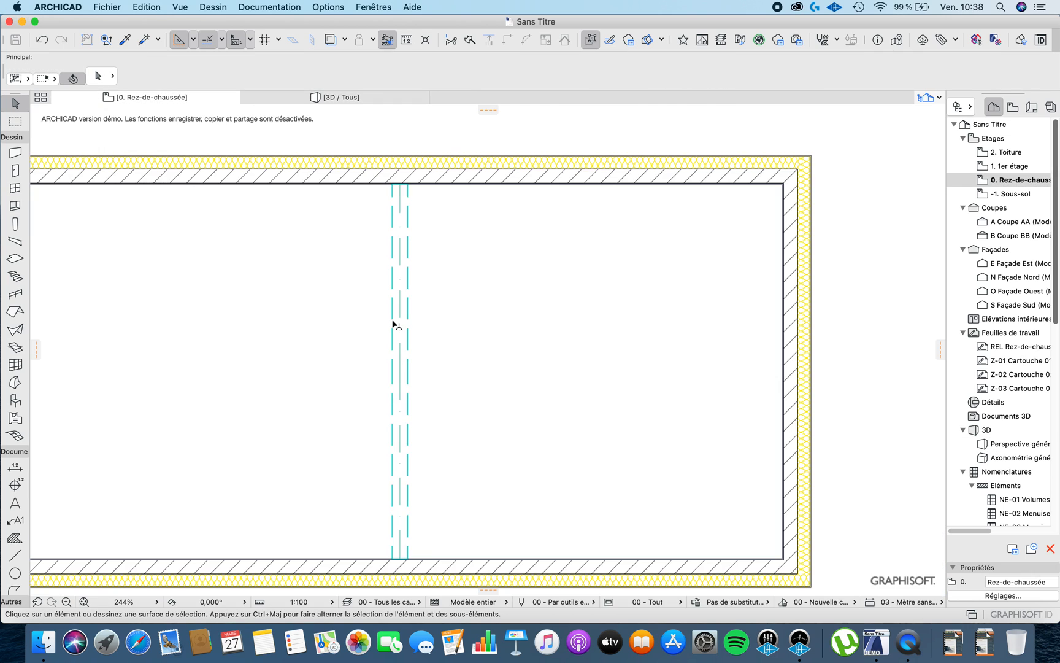
{"action": "left_click", "coordinate": [406, 253]}
{"action": "key", "text": "Delete"}
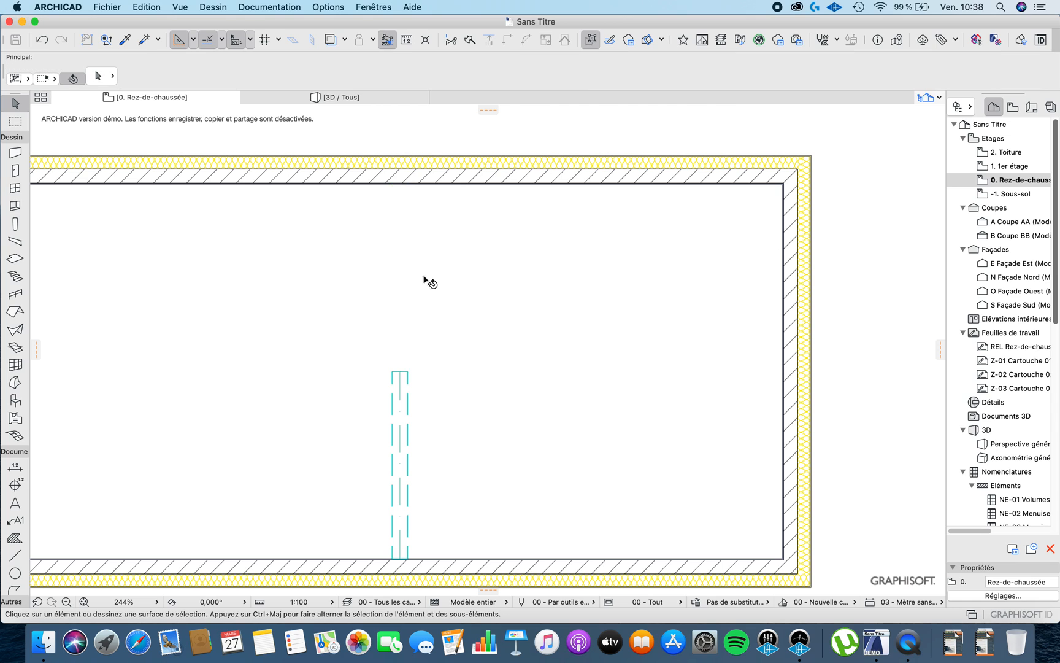
{"action": "left_click", "coordinate": [404, 386]}
{"action": "left_click", "coordinate": [400, 371]}
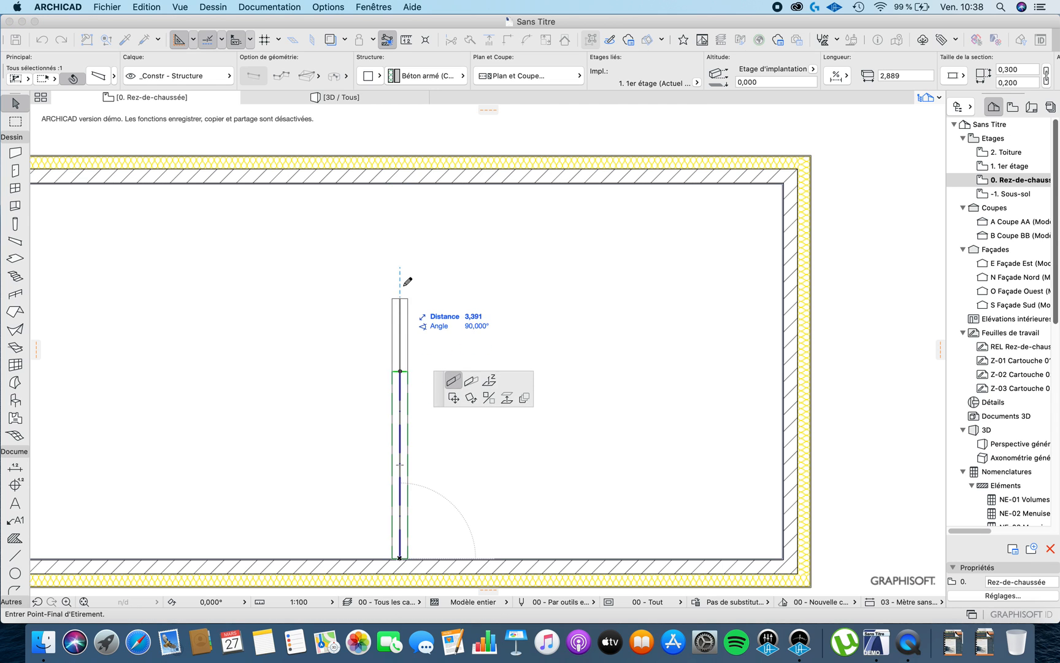
{"action": "left_click", "coordinate": [406, 188]}
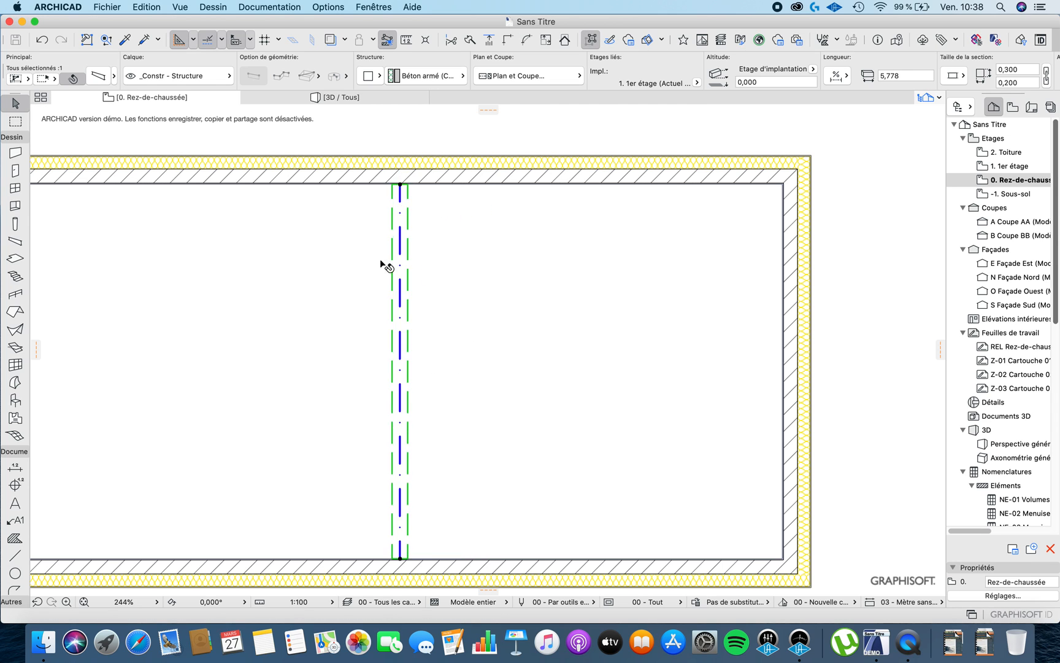
- In the beam's settings, make it horizontal and switch its profile to vertically curved
{"action": "scroll", "coordinate": [374, 288], "scroll_direction": "down", "scroll_amount": 3}
{"action": "left_click", "coordinate": [99, 77]}
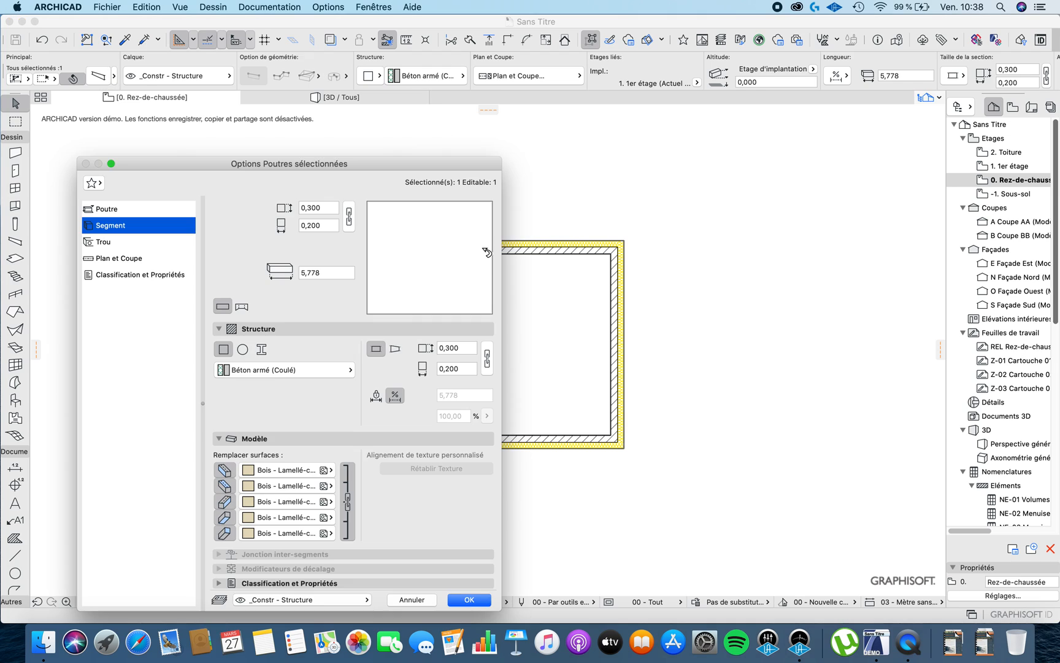
{"action": "left_click", "coordinate": [130, 209]}
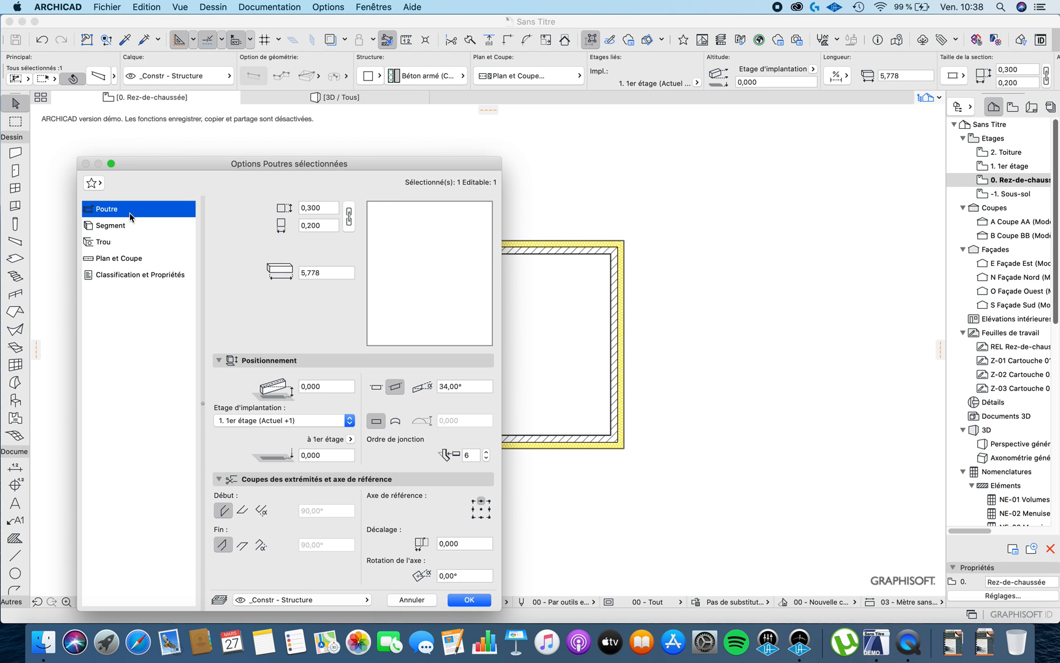
{"action": "left_click", "coordinate": [380, 386]}
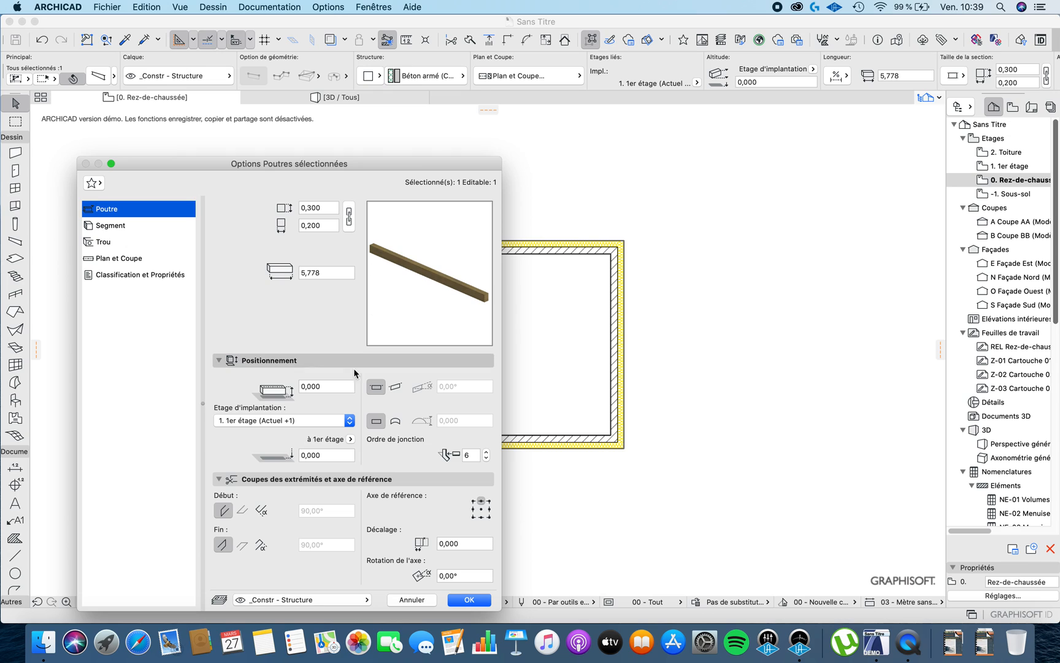
{"action": "left_click", "coordinate": [395, 421]}
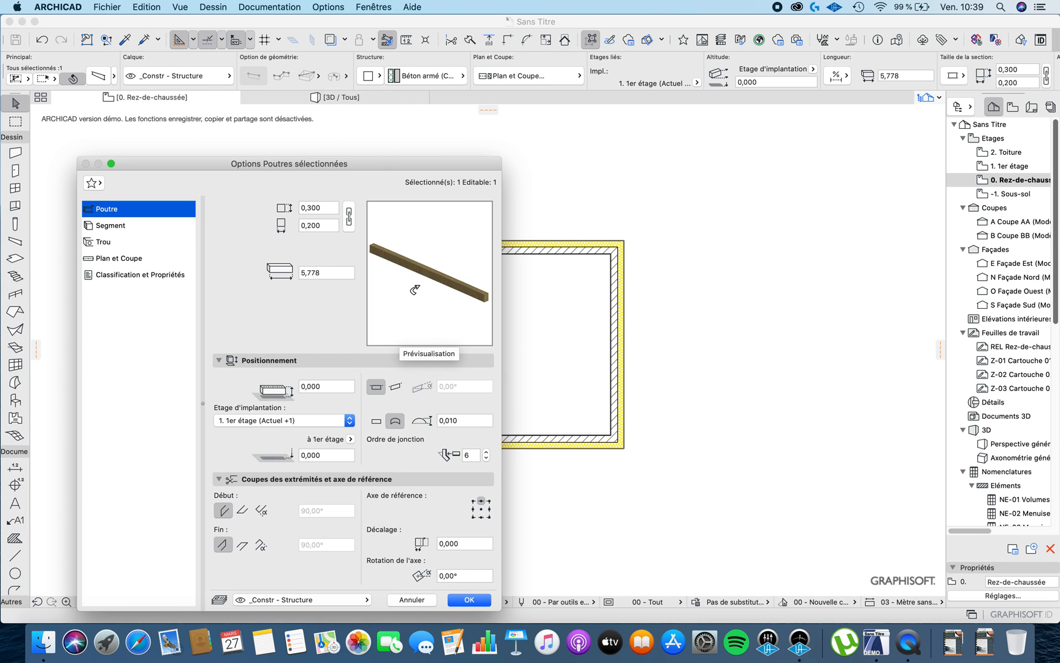
- Try arch heights of 0.5 m and 2 m for the curved beam
{"action": "left_click_drag", "start_coordinate": [461, 420], "coordinate": [447, 420]}
{"action": "type", "text": "5"}
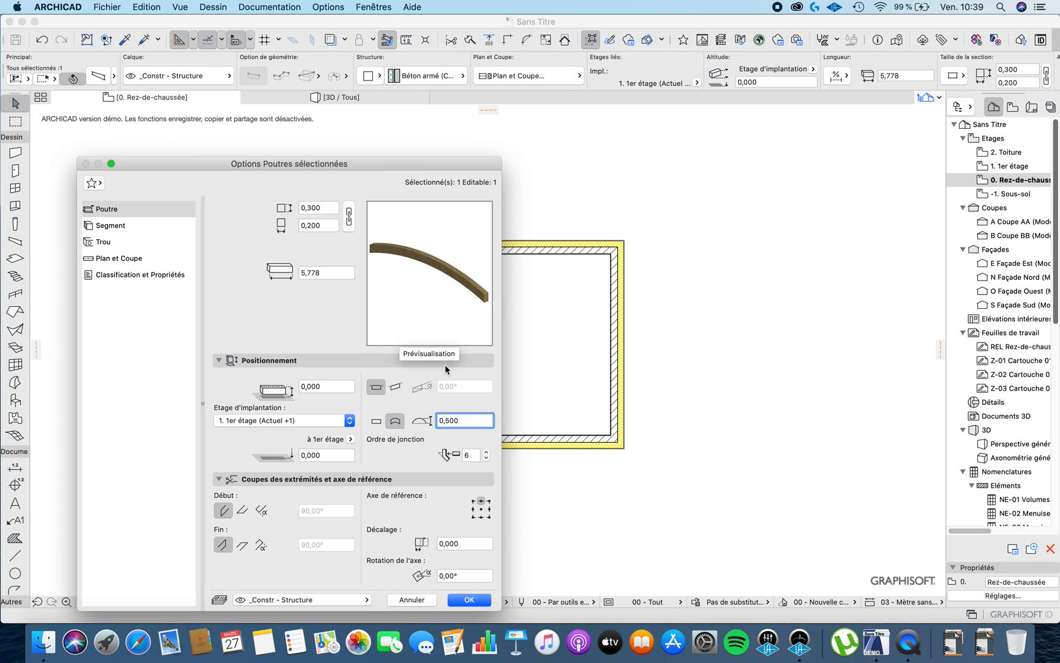
{"action": "double_click", "coordinate": [457, 420]}
{"action": "type", "text": "2"}
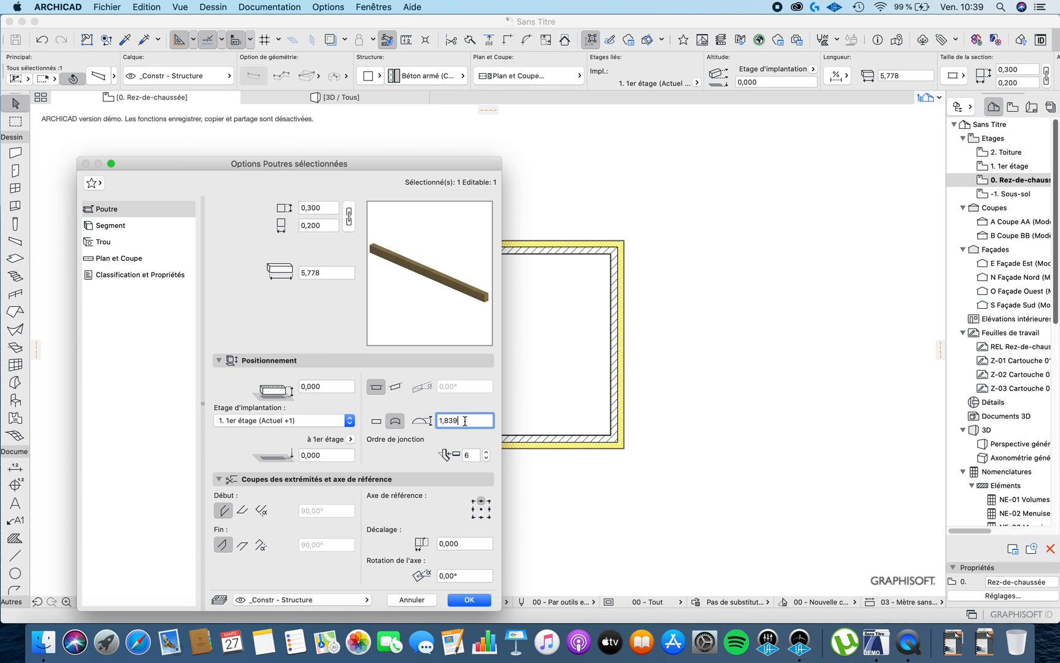
- Set the curved beam's arch height to 1.5 m, apply the settings and check the arch in 3D
{"action": "left_click_drag", "start_coordinate": [465, 421], "coordinate": [429, 419]}
{"action": "type", "text": "1,5"}
{"action": "left_click", "coordinate": [427, 260]}
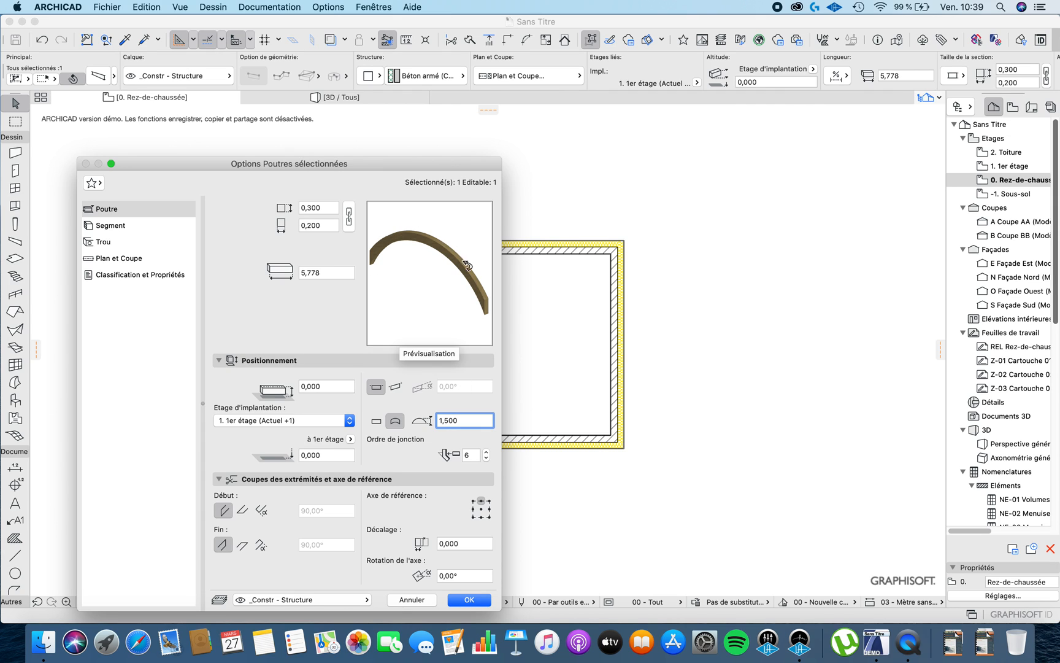
{"action": "left_click", "coordinate": [478, 601]}
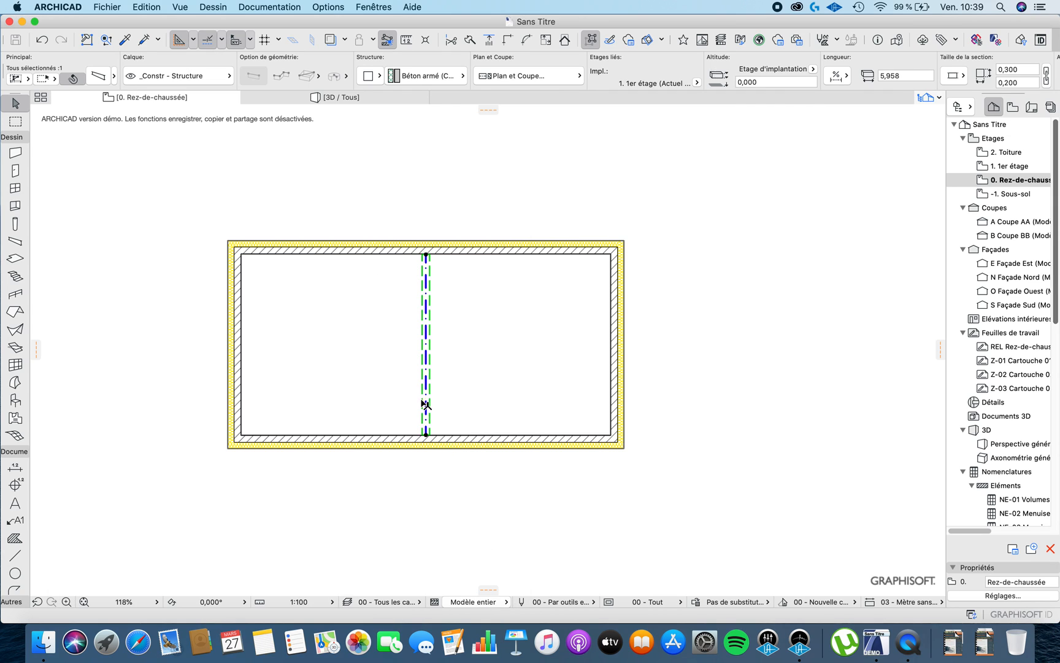
{"action": "left_click", "coordinate": [403, 367]}
{"action": "key", "text": "F3"}
{"action": "middle_click_drag", "start_coordinate": [456, 396], "coordinate": [526, 390], "text": "shift"}
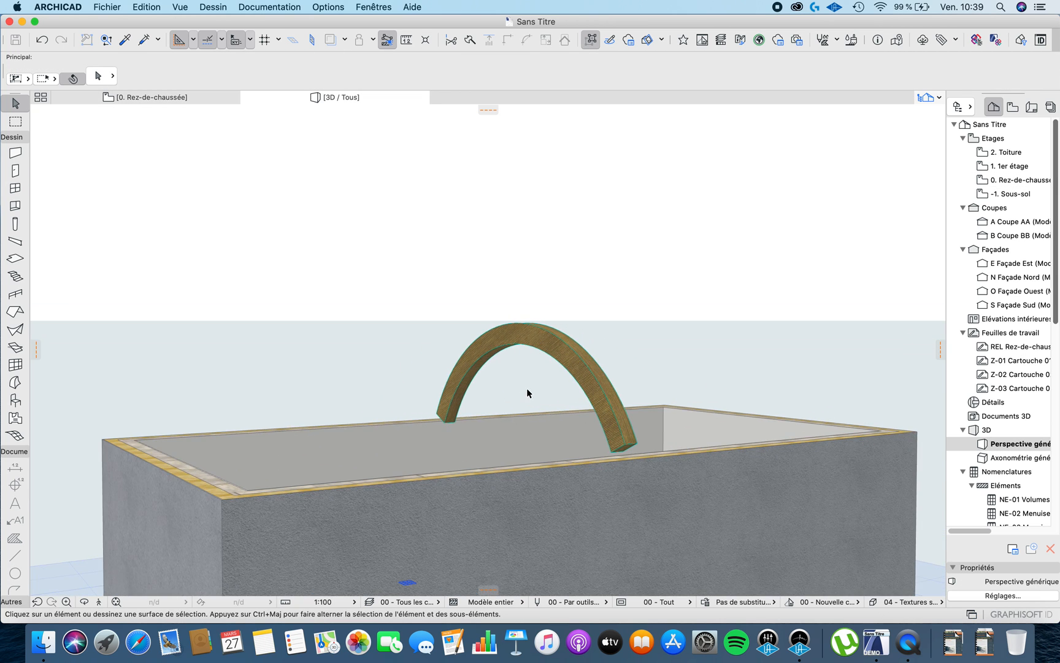
- In plan, reopen the arched beam's settings and switch its profile back to straight
{"action": "key", "text": "F2"}
{"action": "left_click", "coordinate": [427, 292]}
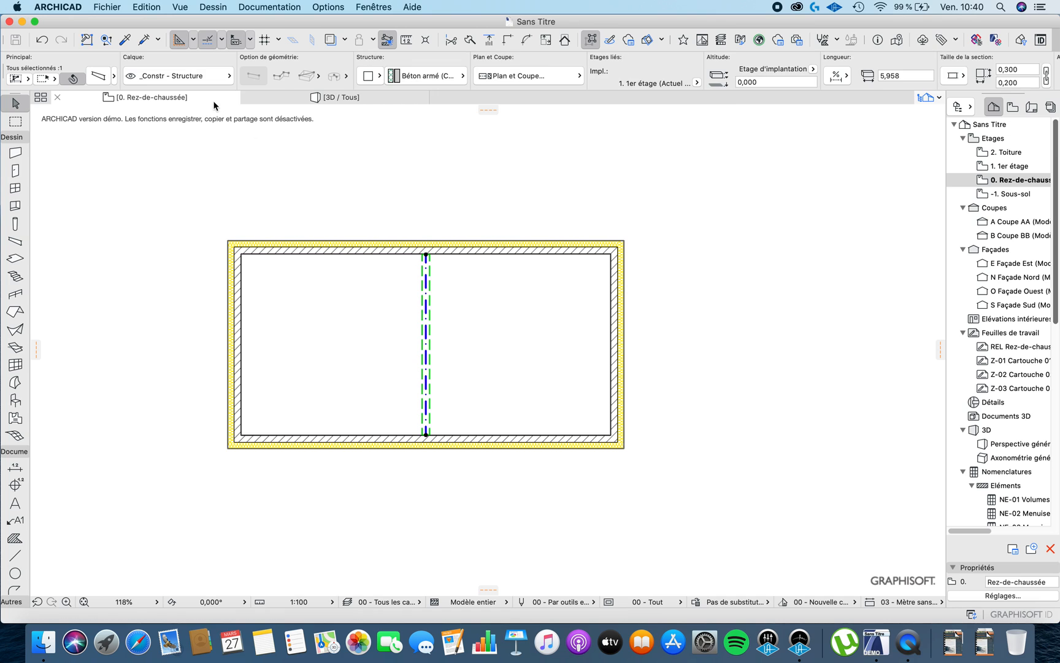
{"action": "left_click", "coordinate": [99, 75]}
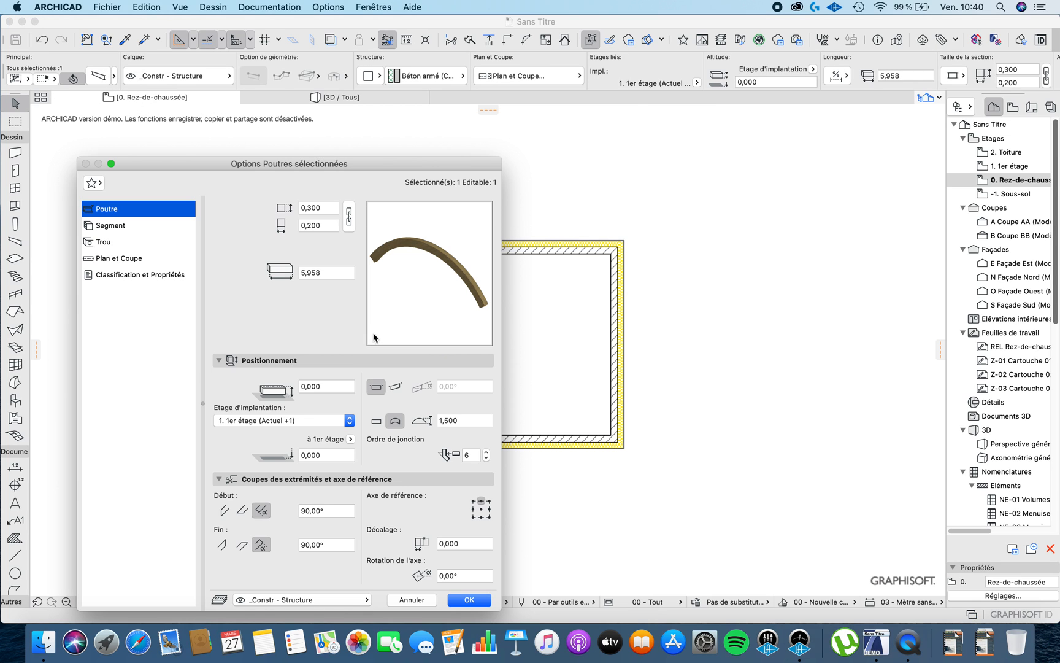
{"action": "left_click_drag", "start_coordinate": [349, 167], "coordinate": [328, 136]}
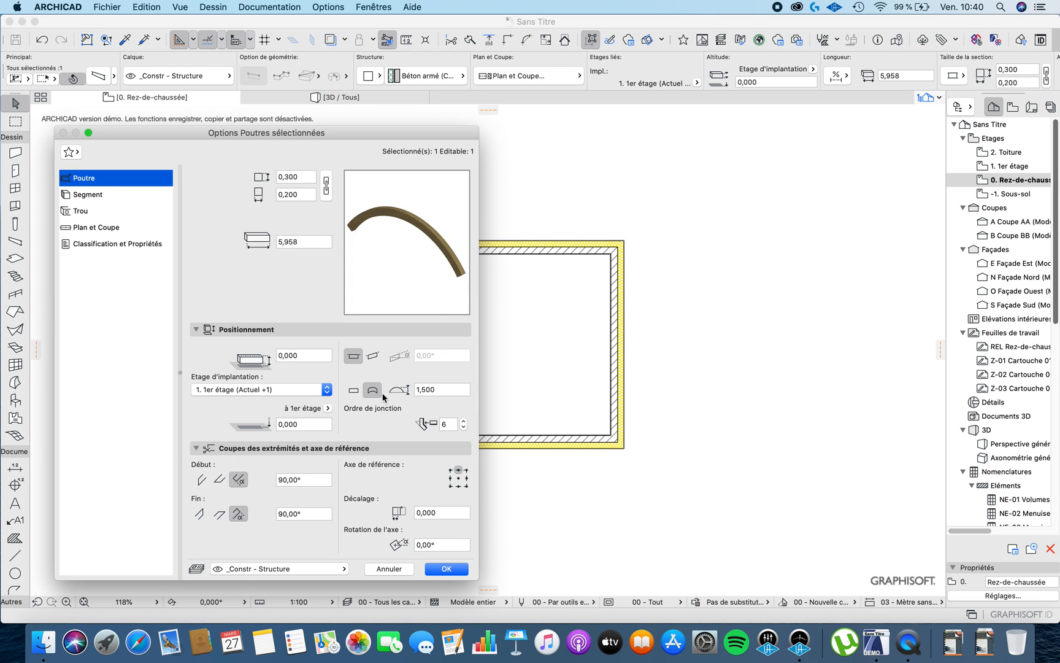
{"action": "left_click", "coordinate": [354, 390]}
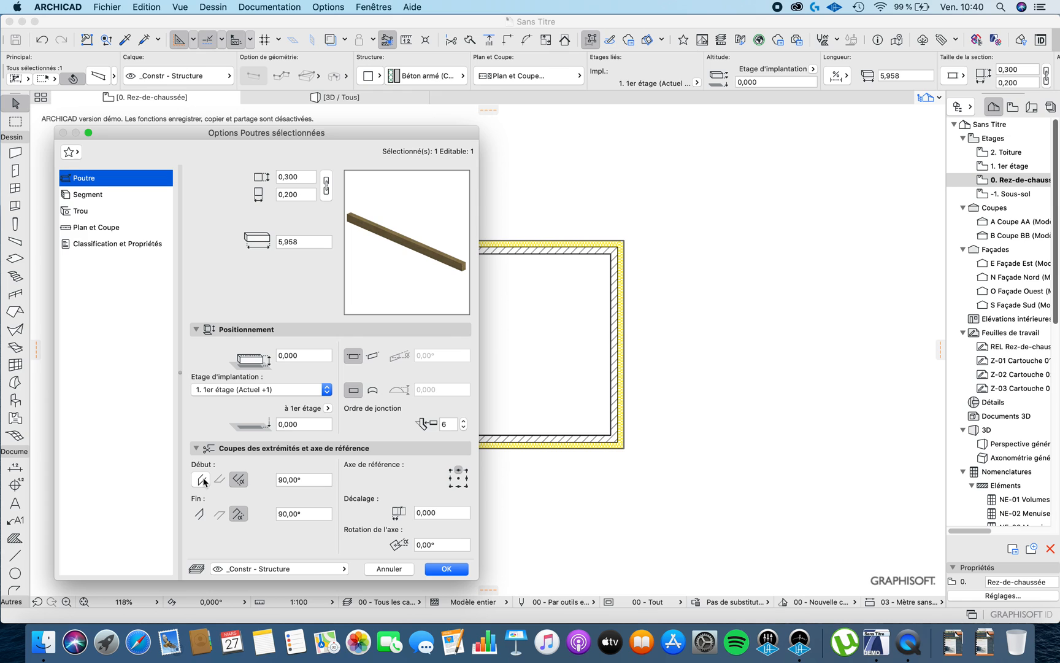
- Set the cut angle at the beam's start to 130°, apply the settings and check the cut end in 3D
{"action": "left_click", "coordinate": [313, 481]}
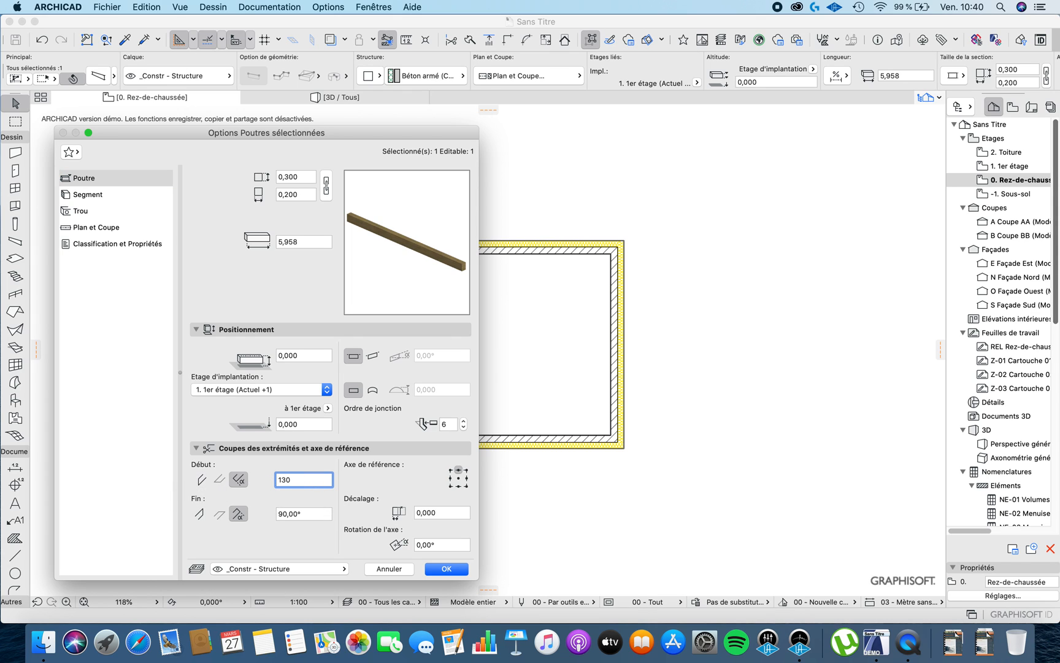
{"action": "type", "text": "130"}
{"action": "left_click", "coordinate": [438, 568]}
{"action": "left_click", "coordinate": [464, 411]}
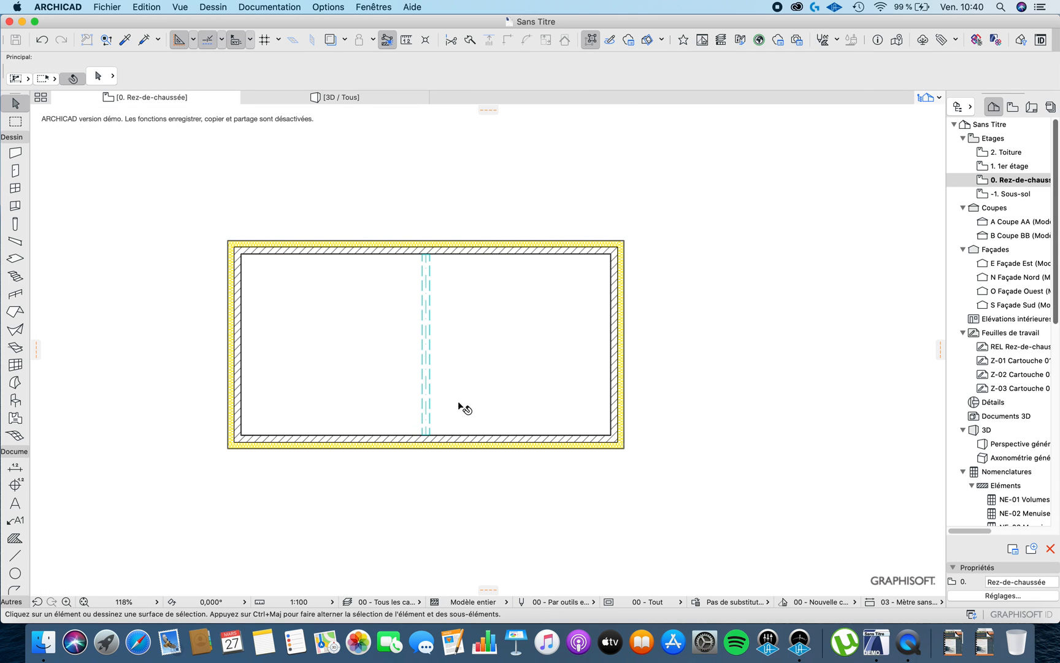
{"action": "key", "text": "F3"}
{"action": "scroll", "coordinate": [647, 455], "scroll_direction": "up", "scroll_amount": 5}
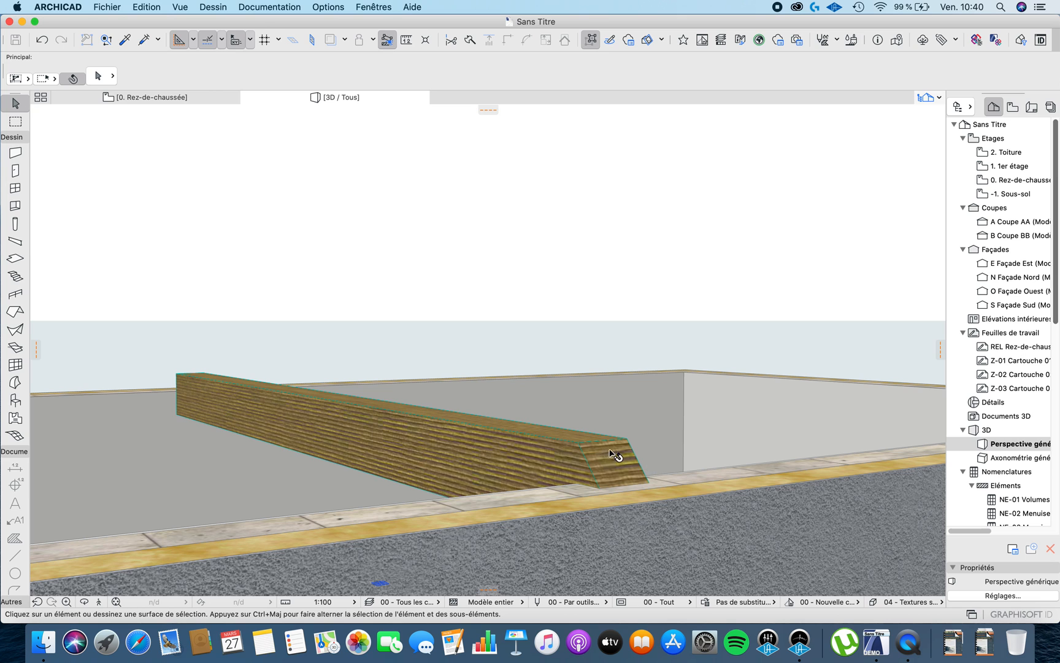
- Raise the beam vertically by about 0.24 m in 3D and inspect its bevelled end above the wall
{"action": "middle_click_drag", "start_coordinate": [615, 456], "coordinate": [793, 461], "text": "shift"}
{"action": "left_click", "coordinate": [723, 444]}
{"action": "key", "text": "super+d"}
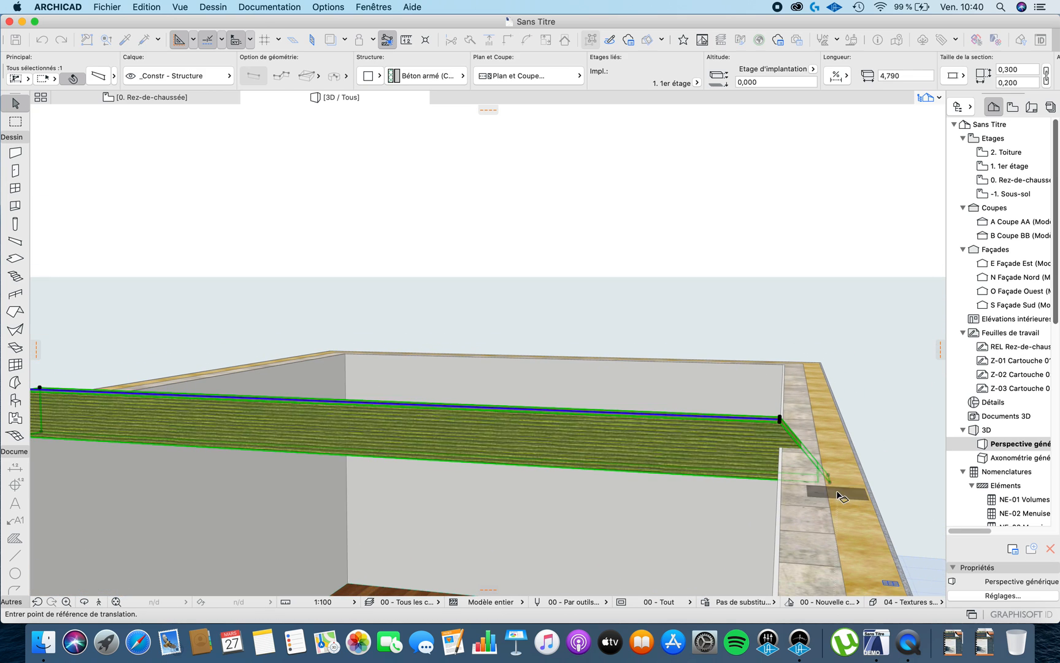
{"action": "left_click", "coordinate": [828, 479]}
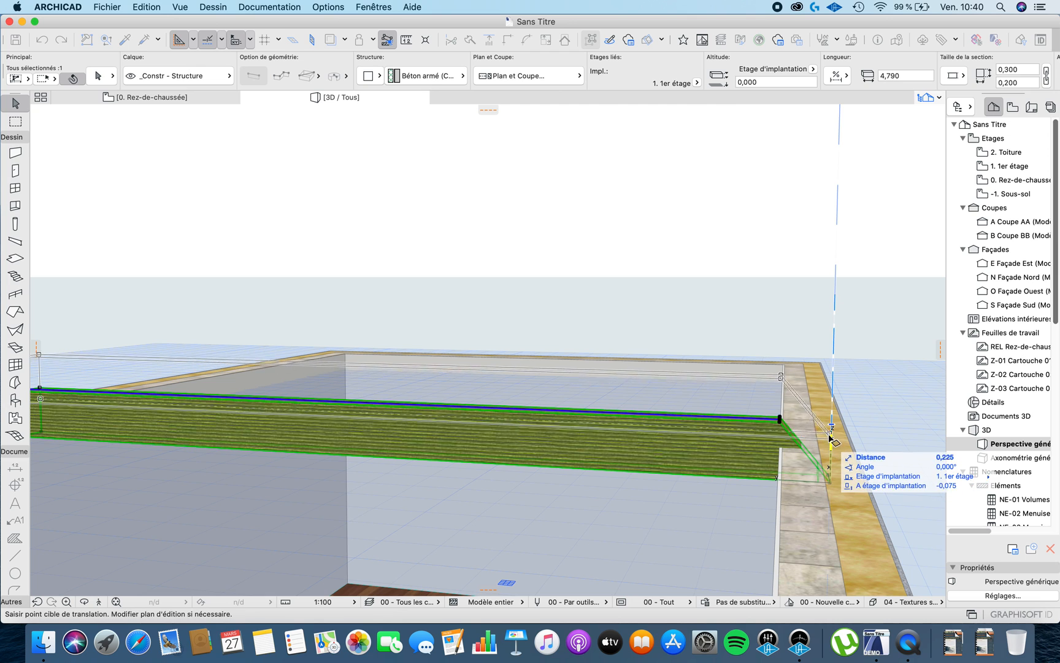
{"action": "left_click", "coordinate": [809, 432]}
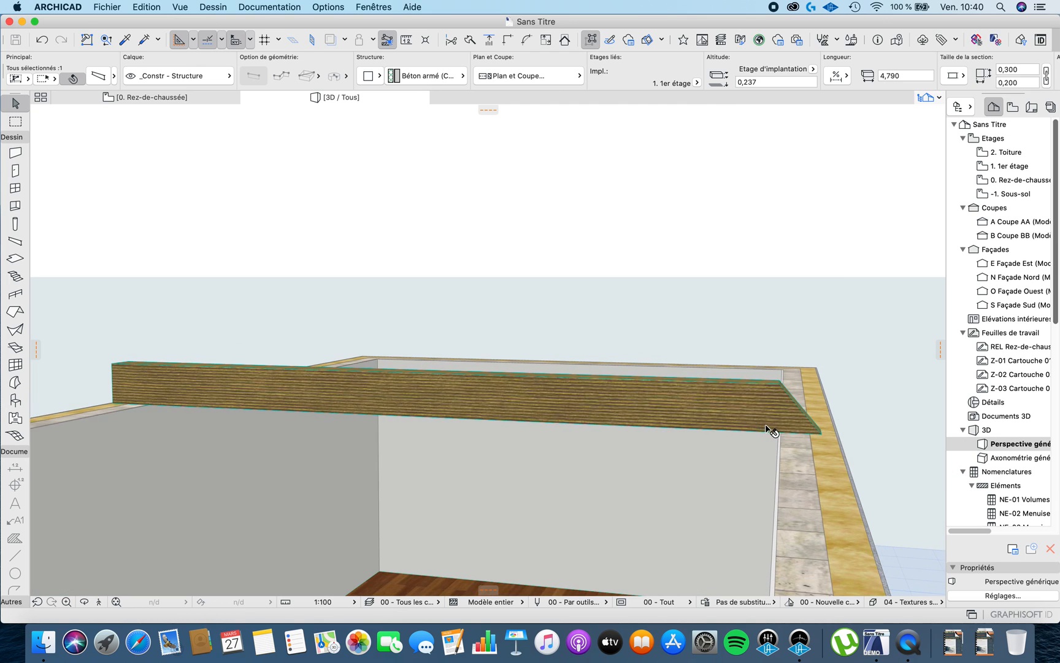
{"action": "middle_click_drag", "start_coordinate": [772, 432], "coordinate": [693, 472], "text": "shift"}
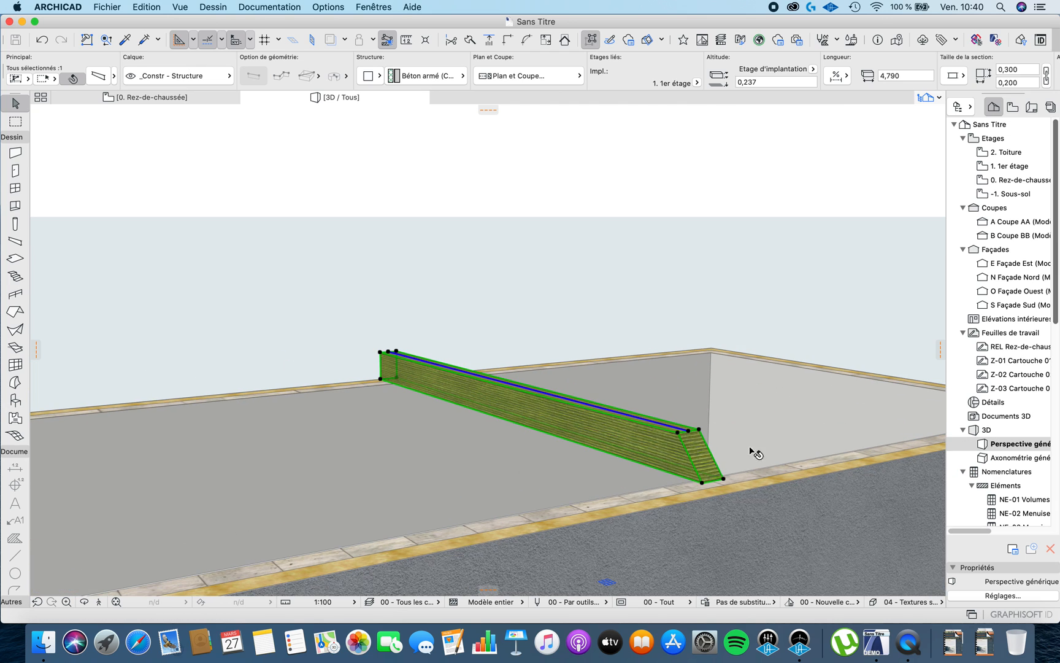
{"action": "middle_click_drag", "start_coordinate": [743, 442], "coordinate": [703, 505], "text": "shift"}
{"action": "middle_click_drag", "start_coordinate": [698, 462], "coordinate": [731, 453], "text": "shift"}
{"action": "key", "text": "Escape"}
- In plan, reopen the beam's settings, set its start cut angle to 90° and apply the change
{"action": "key", "text": "F2"}
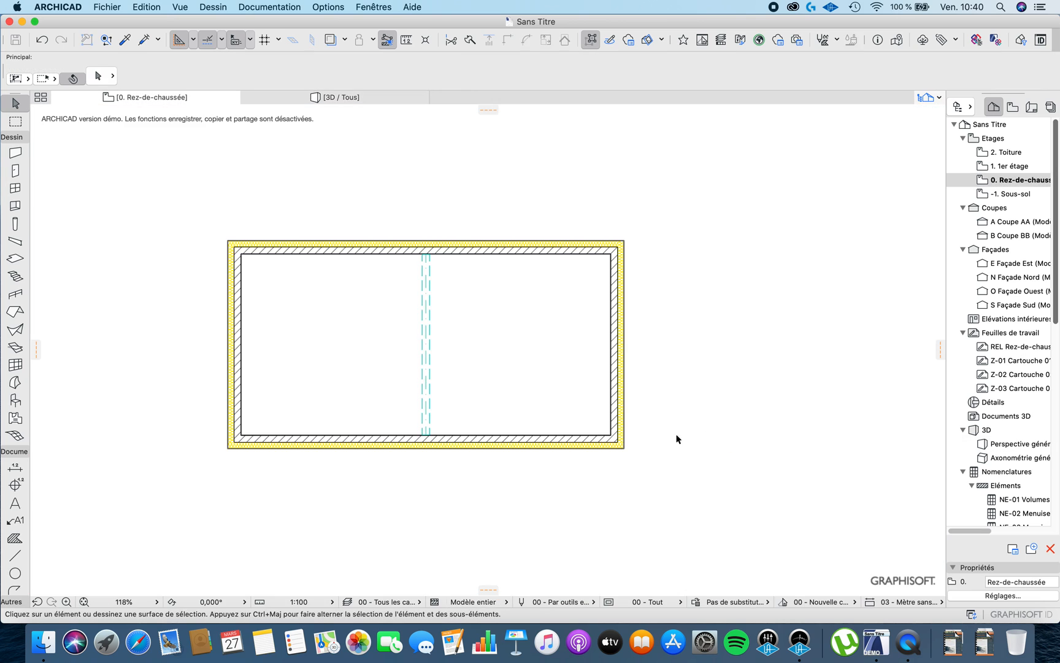
{"action": "left_click", "coordinate": [426, 286]}
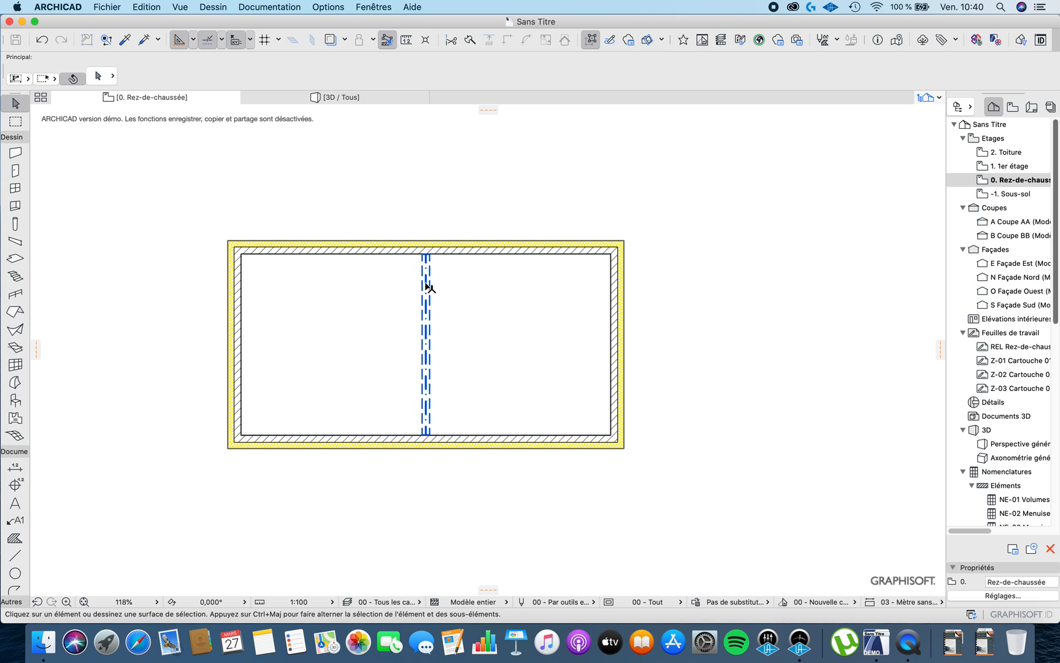
{"action": "scroll", "coordinate": [439, 384], "scroll_direction": "up", "scroll_amount": 5}
{"action": "scroll", "coordinate": [438, 419], "scroll_direction": "down", "scroll_amount": 5}
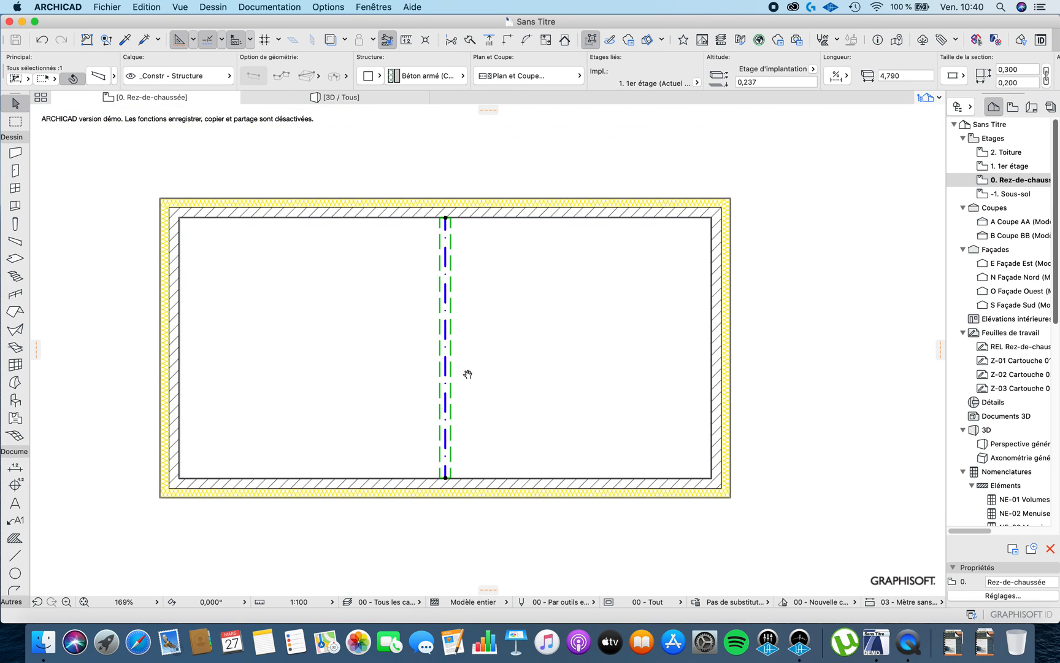
{"action": "scroll", "coordinate": [466, 372], "scroll_direction": "up", "scroll_amount": 2}
{"action": "scroll", "coordinate": [462, 377], "scroll_direction": "up", "scroll_amount": 1}
{"action": "middle_click_drag", "start_coordinate": [243, 239], "coordinate": [262, 244]}
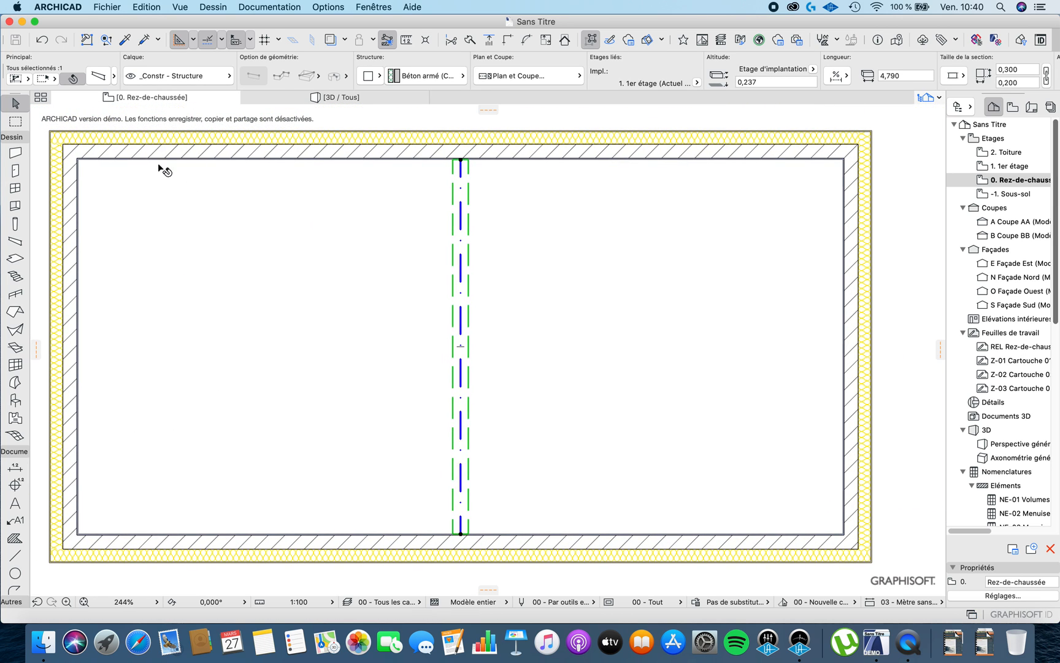
{"action": "left_click", "coordinate": [100, 76]}
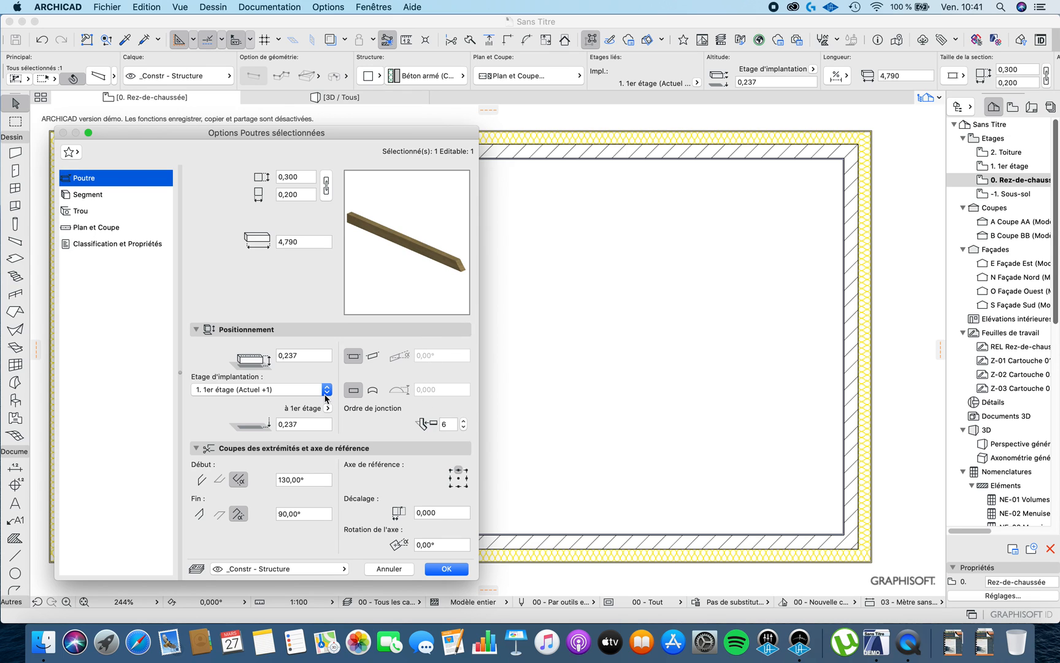
{"action": "left_click", "coordinate": [310, 479]}
{"action": "type", "text": "90"}
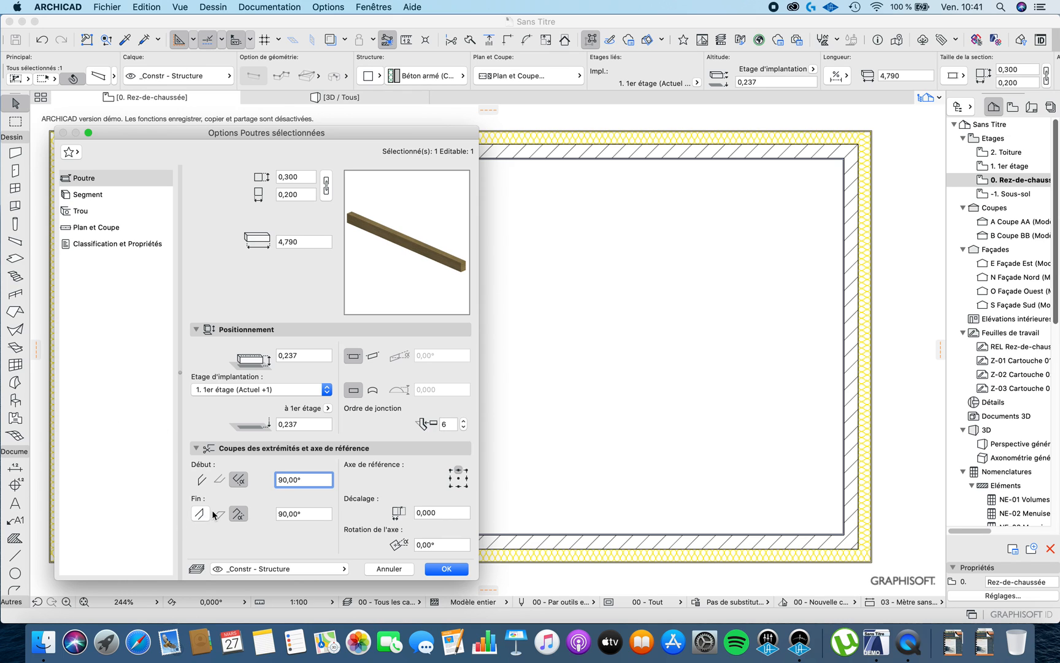
{"action": "left_click", "coordinate": [445, 568]}
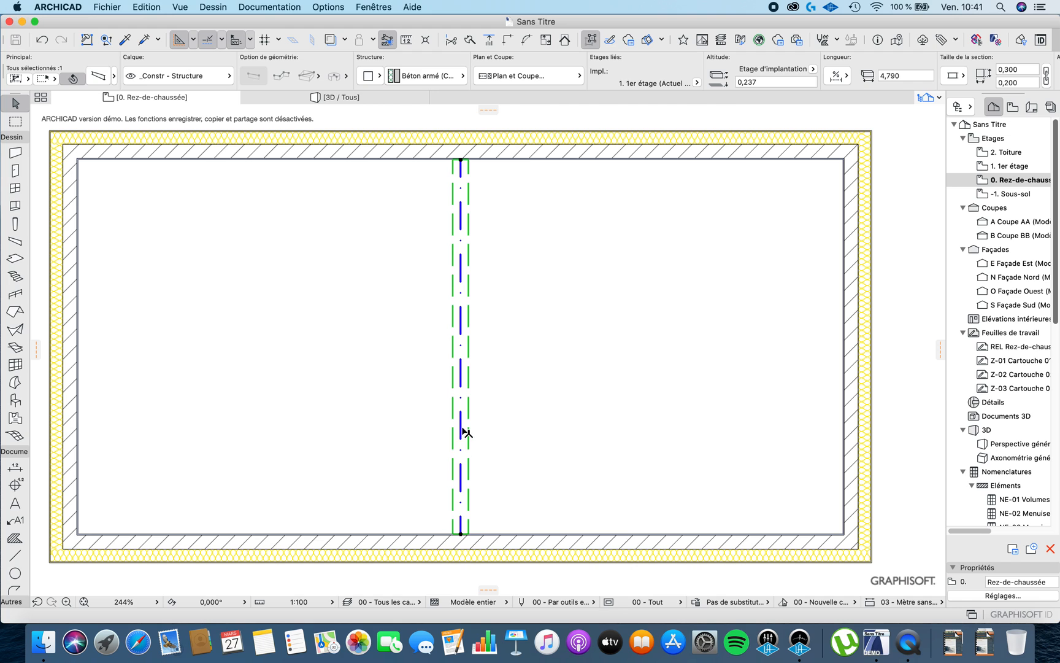
{"action": "key", "text": "Escape"}
- Try offsetting the beam 0.05 m from its reference axis and examine the shift in plan
{"action": "scroll", "coordinate": [461, 409], "scroll_direction": "up", "scroll_amount": 2}
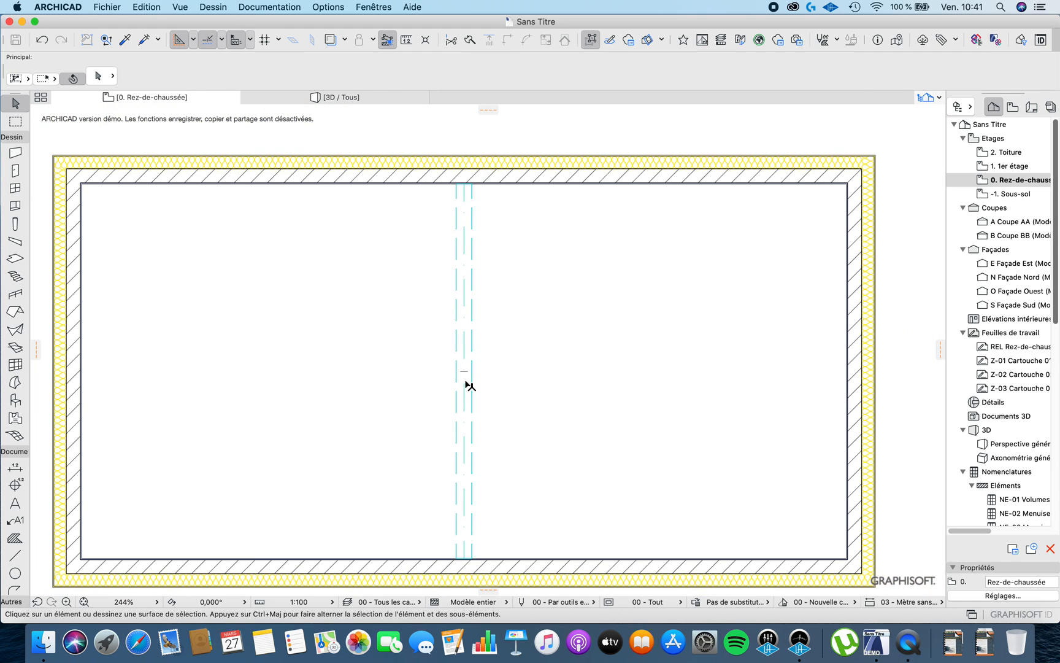
{"action": "left_click", "coordinate": [465, 382]}
{"action": "left_click", "coordinate": [98, 75]}
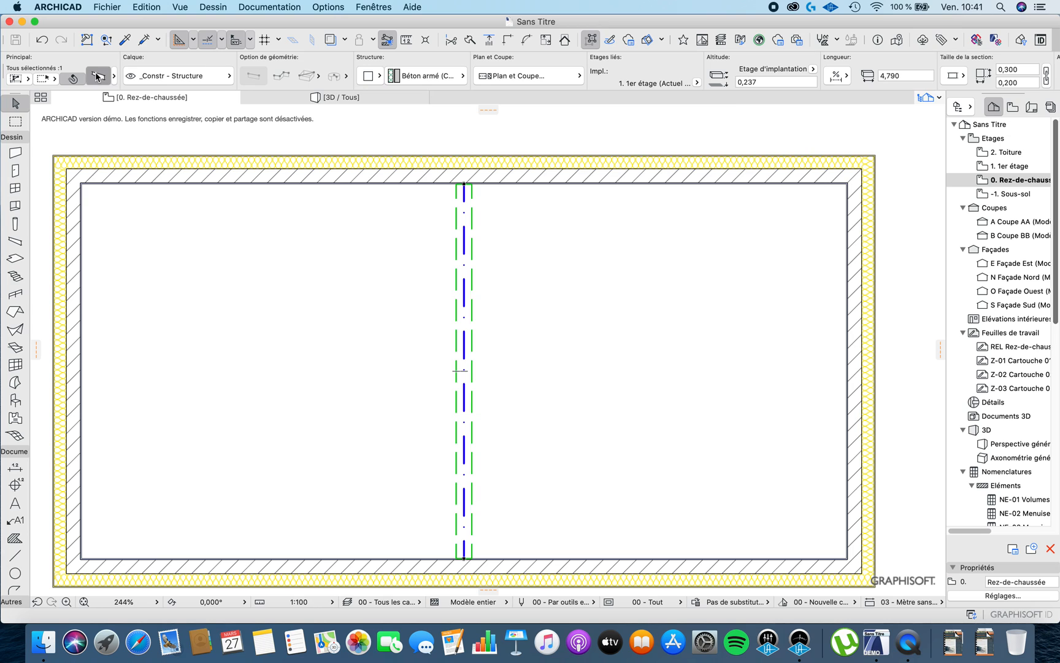
{"action": "left_click", "coordinate": [442, 511]}
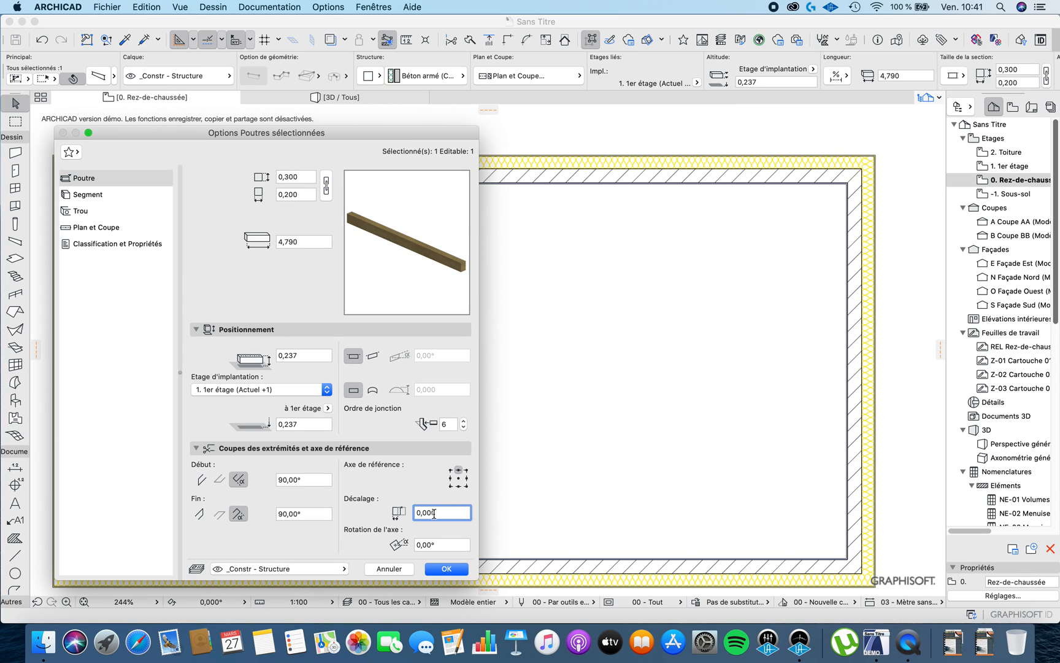
{"action": "left_click_drag", "start_coordinate": [434, 512], "coordinate": [428, 512]}
{"action": "type", "text": "5"}
{"action": "left_click", "coordinate": [447, 569]}
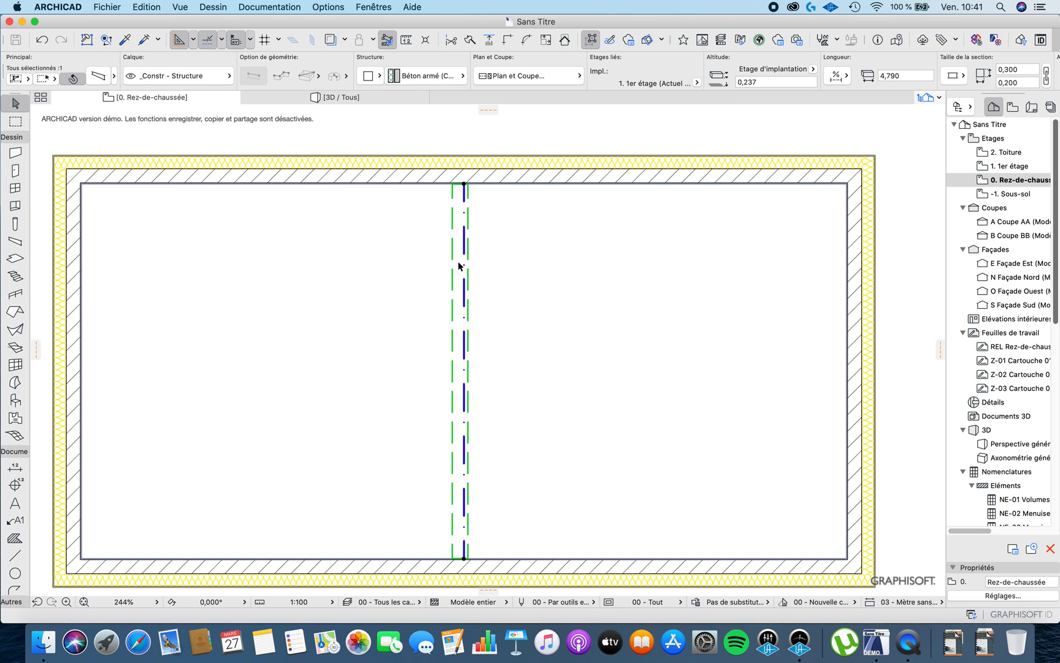
{"action": "scroll", "coordinate": [465, 207], "scroll_direction": "up", "scroll_amount": 5}
{"action": "scroll", "coordinate": [471, 185], "scroll_direction": "down", "scroll_amount": 1}
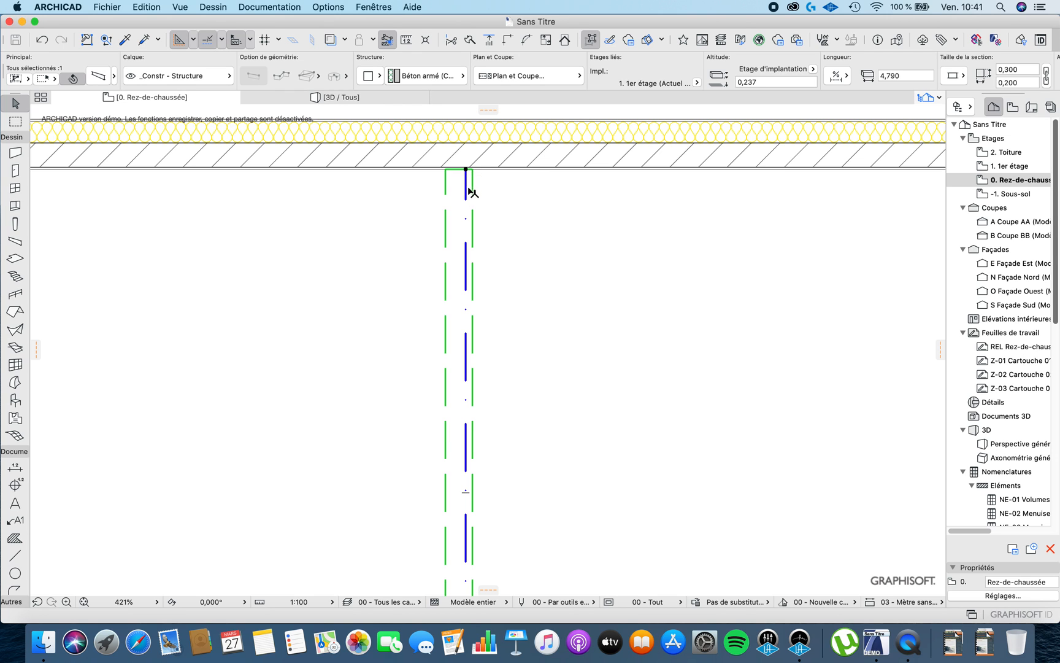
{"action": "scroll", "coordinate": [464, 217], "scroll_direction": "down", "scroll_amount": 5}
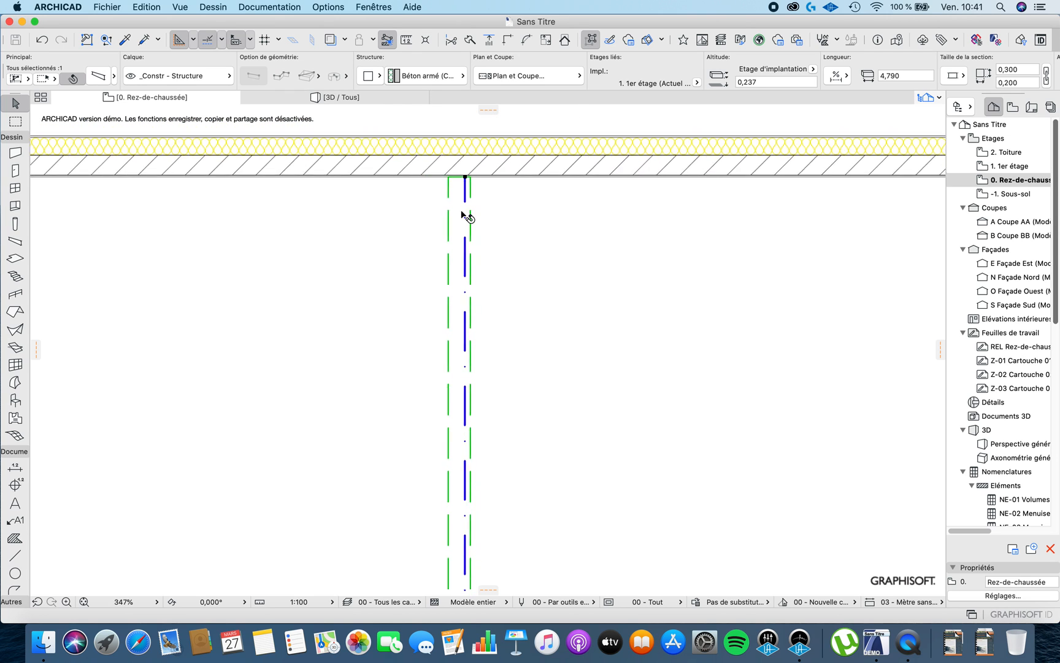
{"action": "scroll", "coordinate": [470, 277], "scroll_direction": "up", "scroll_amount": 1}
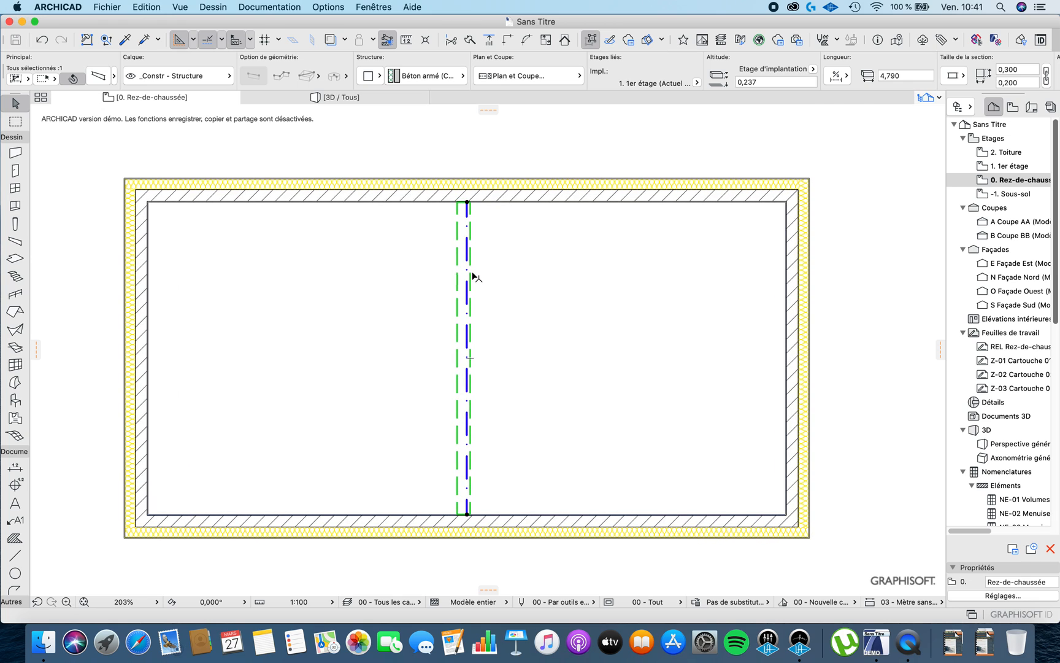
- Compare the beam with and without the axis offset by undoing and redoing it, finishing with the offset undone
{"action": "left_click", "coordinate": [48, 42]}
{"action": "left_click", "coordinate": [61, 40]}
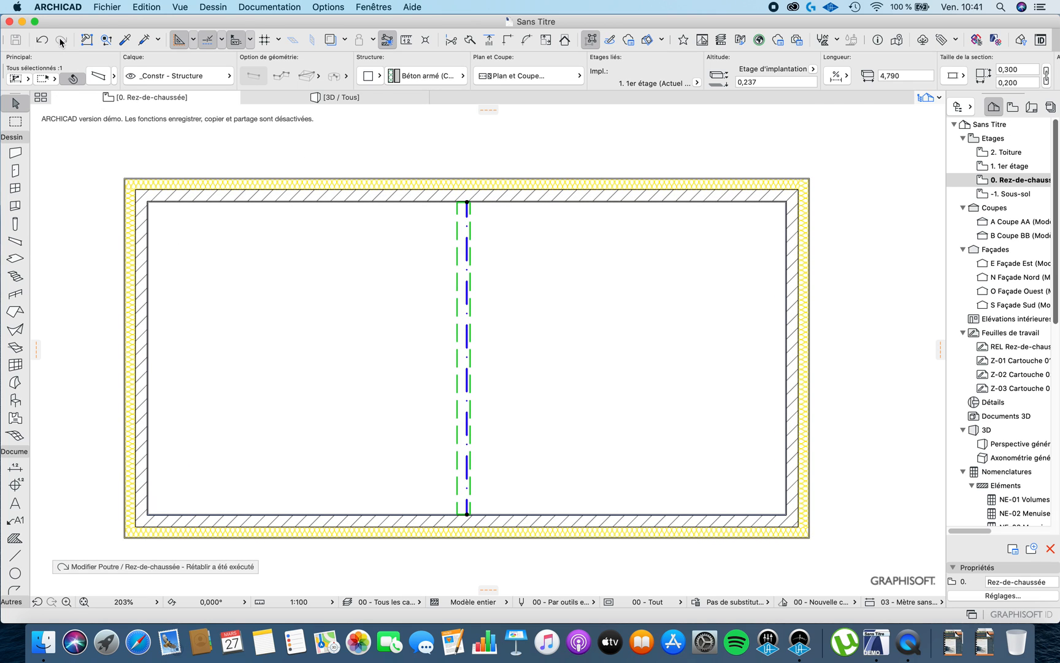
{"action": "left_click", "coordinate": [41, 41]}
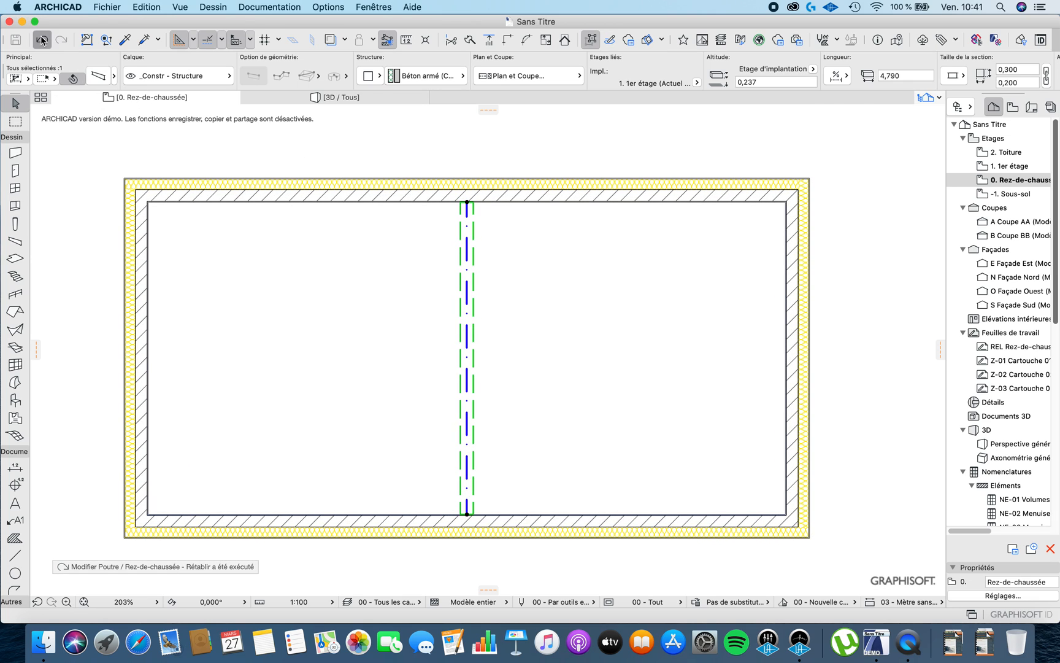
- In the beam's settings, rotate its section about the reference axis, apply the change and inspect the beam in 3D and plan
{"action": "left_click", "coordinate": [95, 76]}
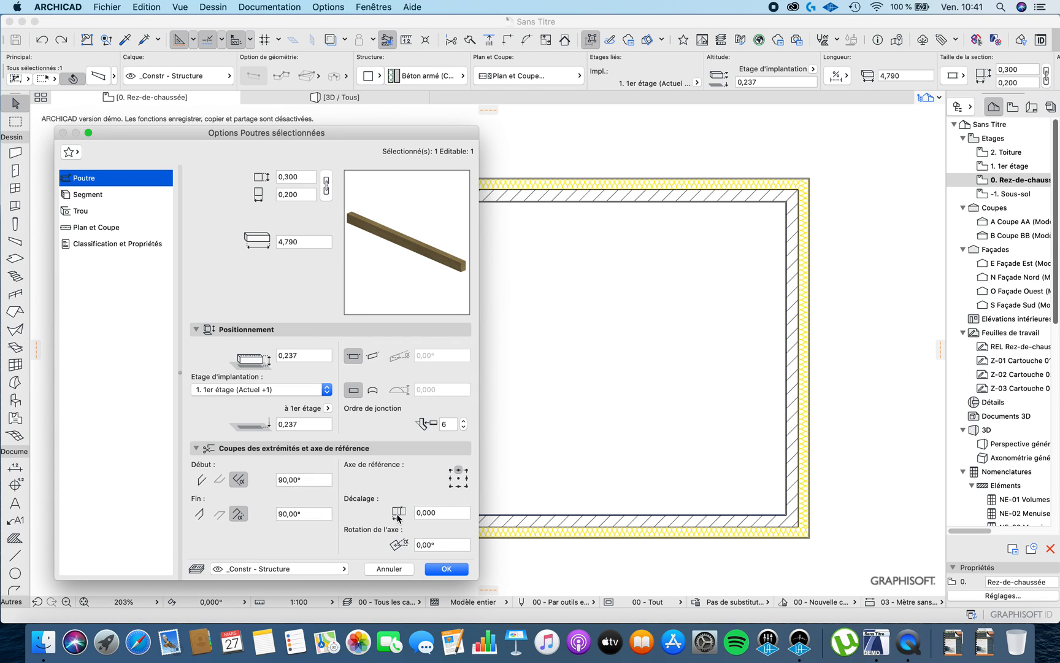
{"action": "left_click", "coordinate": [435, 546]}
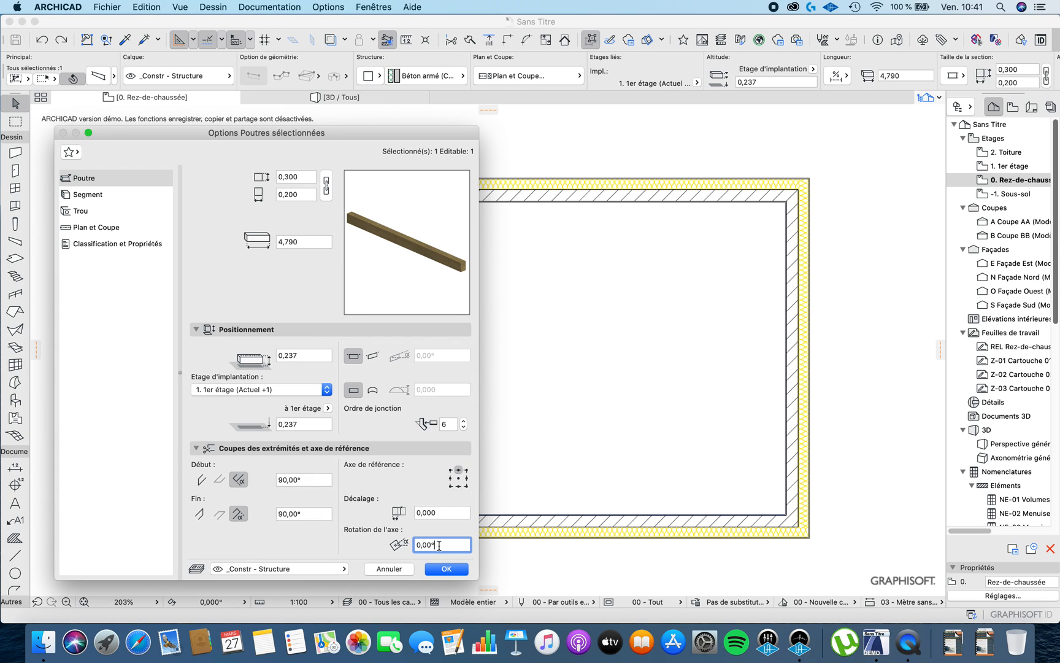
{"action": "type", "text": "3"}
{"action": "left_click", "coordinate": [443, 570]}
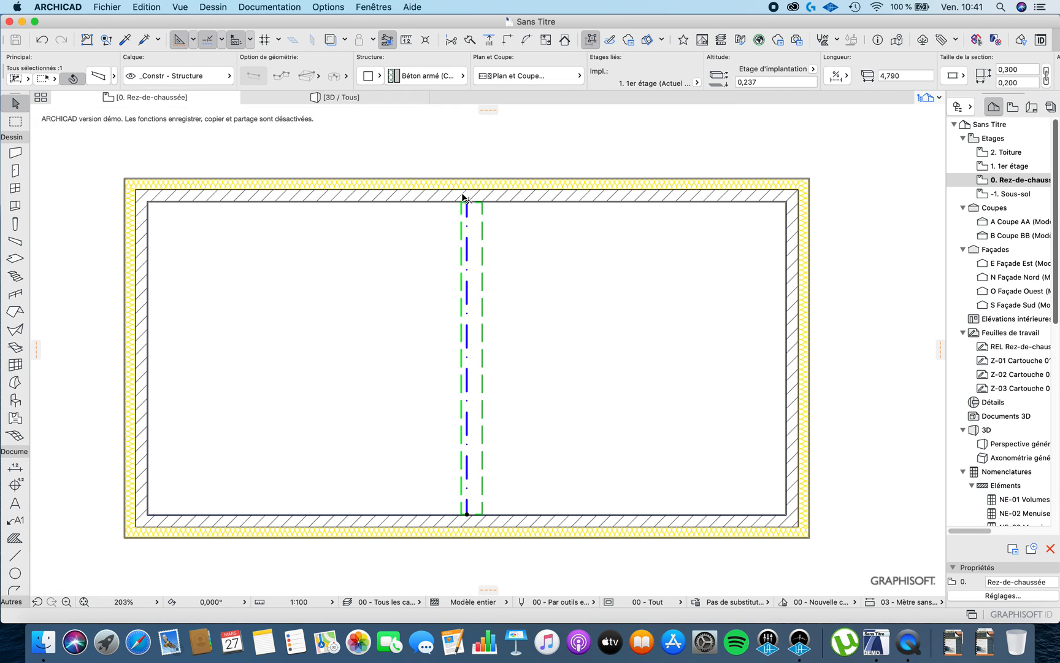
{"action": "key", "text": "Escape"}
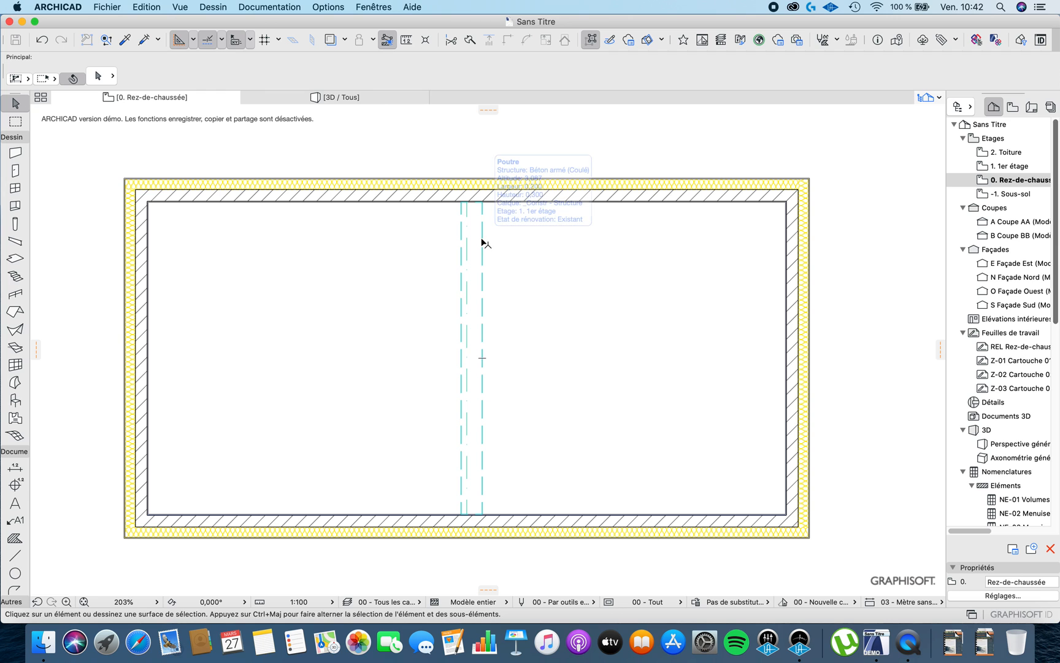
{"action": "key", "text": "F3"}
{"action": "left_click_drag", "start_coordinate": [526, 390], "coordinate": [166, 359]}
{"action": "key", "text": "F2"}
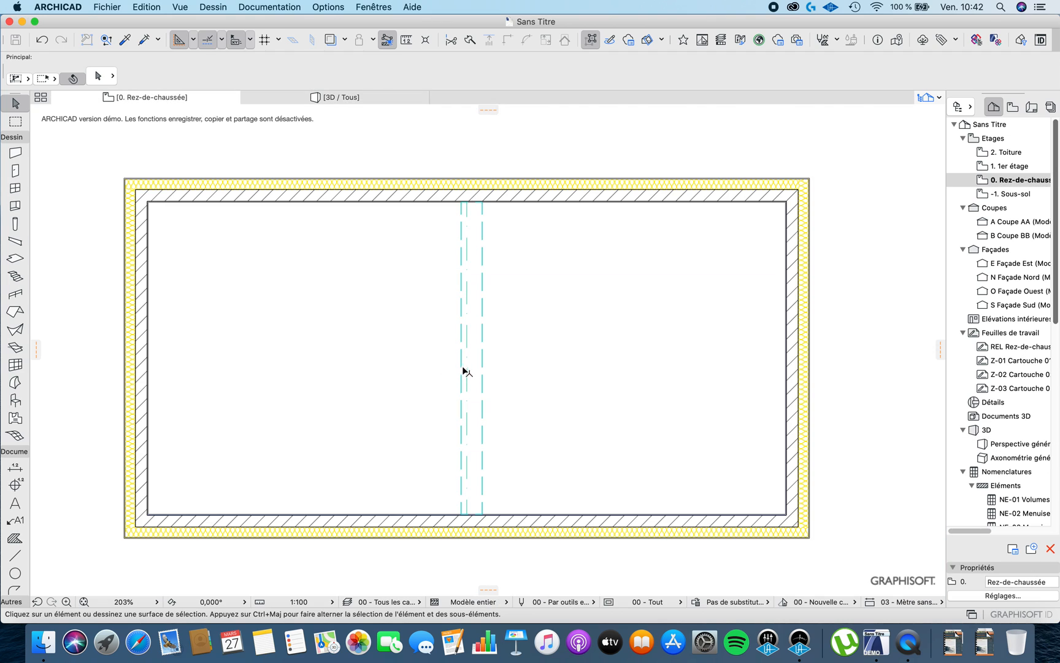
{"action": "scroll", "coordinate": [481, 261], "scroll_direction": "up", "scroll_amount": 5}
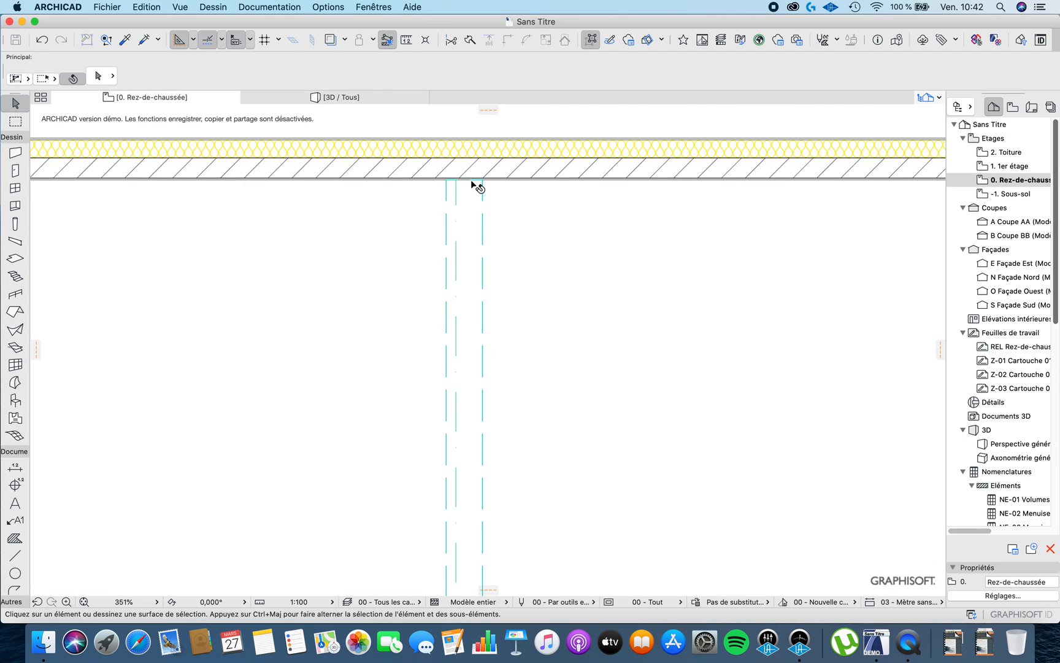
{"action": "scroll", "coordinate": [471, 187], "scroll_direction": "down", "scroll_amount": 4}
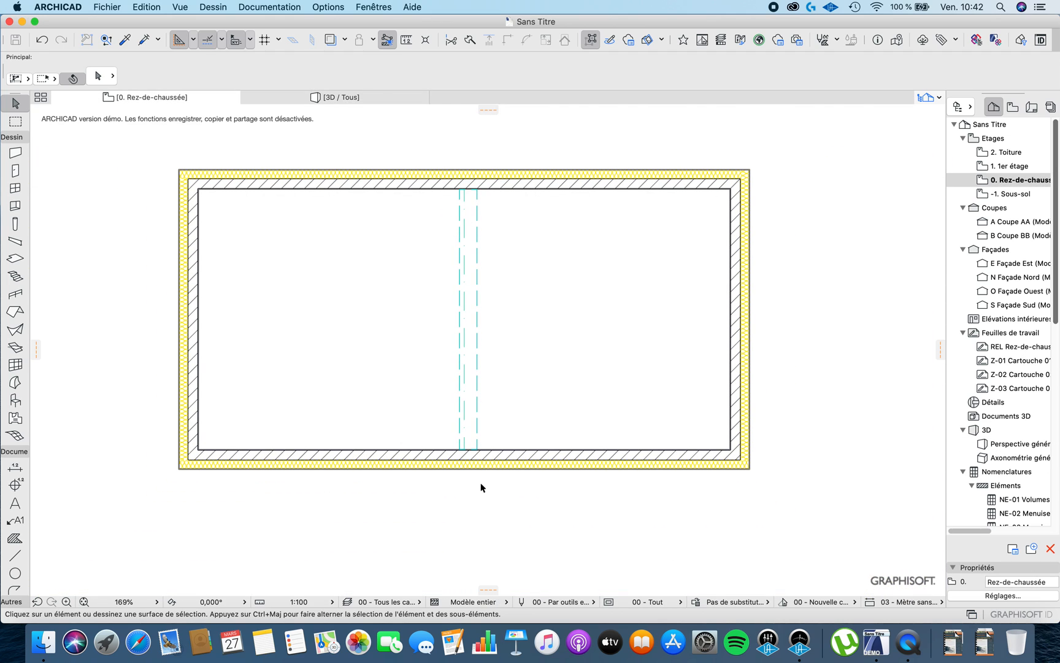
{"action": "scroll", "coordinate": [457, 305], "scroll_direction": "up", "scroll_amount": 3}
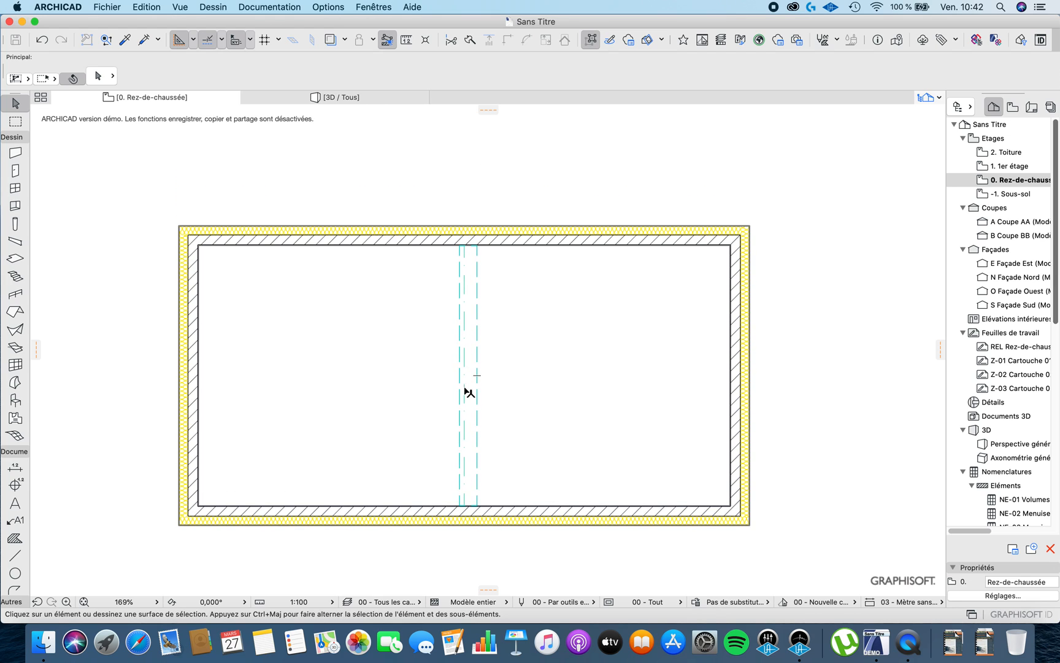
- Select the beam in plan, reopen its settings and set its axis rotation to 0°
{"action": "mouse_move", "coordinate": [458, 509]}
{"action": "left_click", "coordinate": [472, 270]}
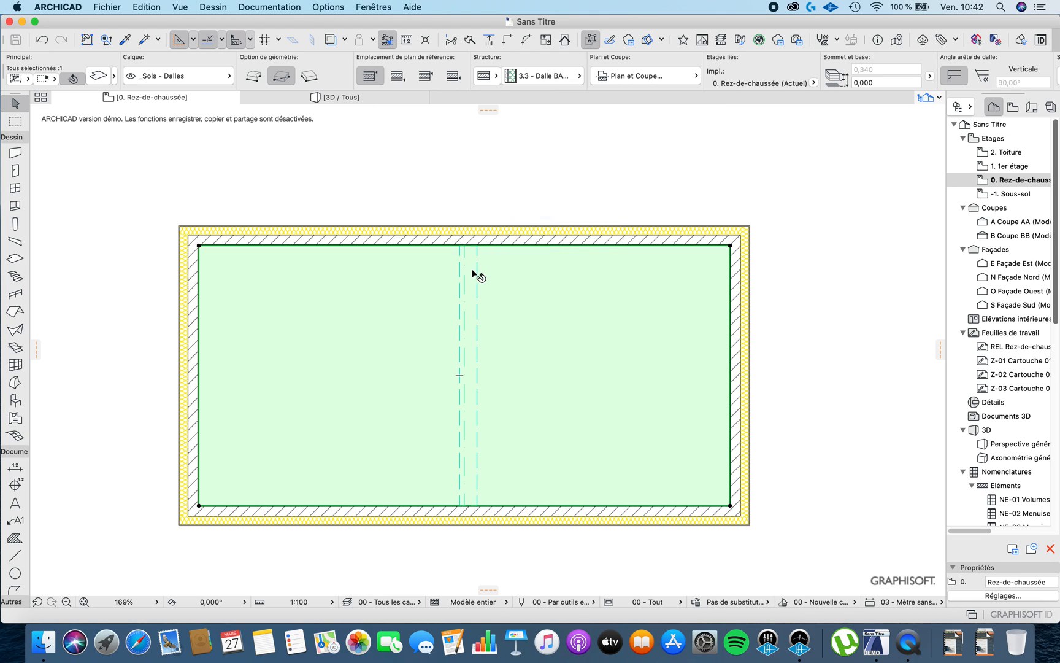
{"action": "left_click", "coordinate": [476, 273]}
{"action": "left_click", "coordinate": [467, 248]}
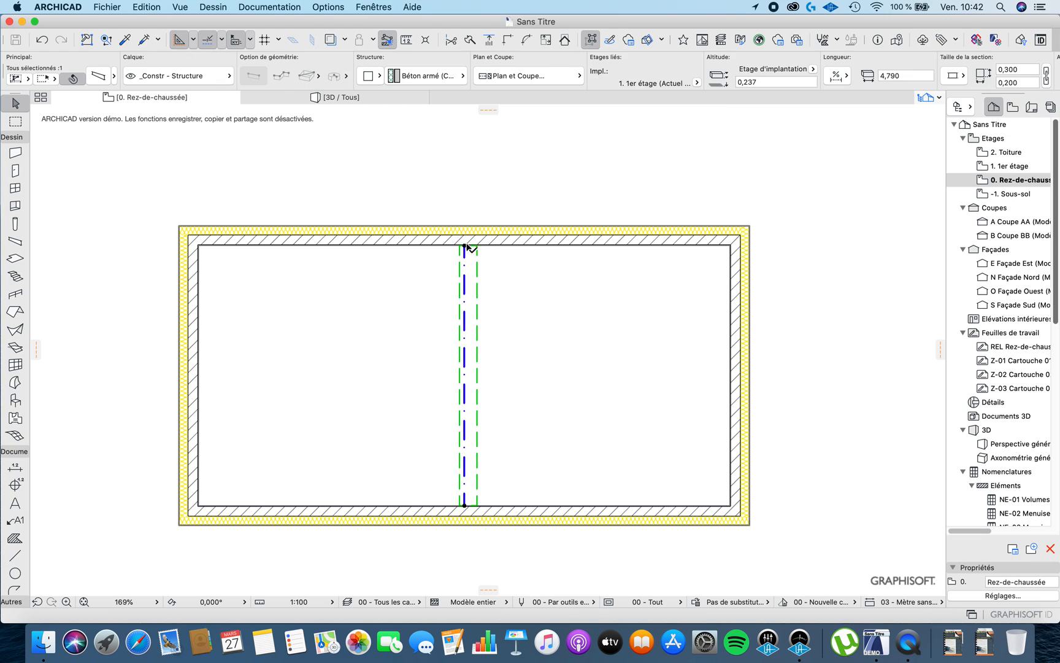
{"action": "left_click", "coordinate": [100, 74]}
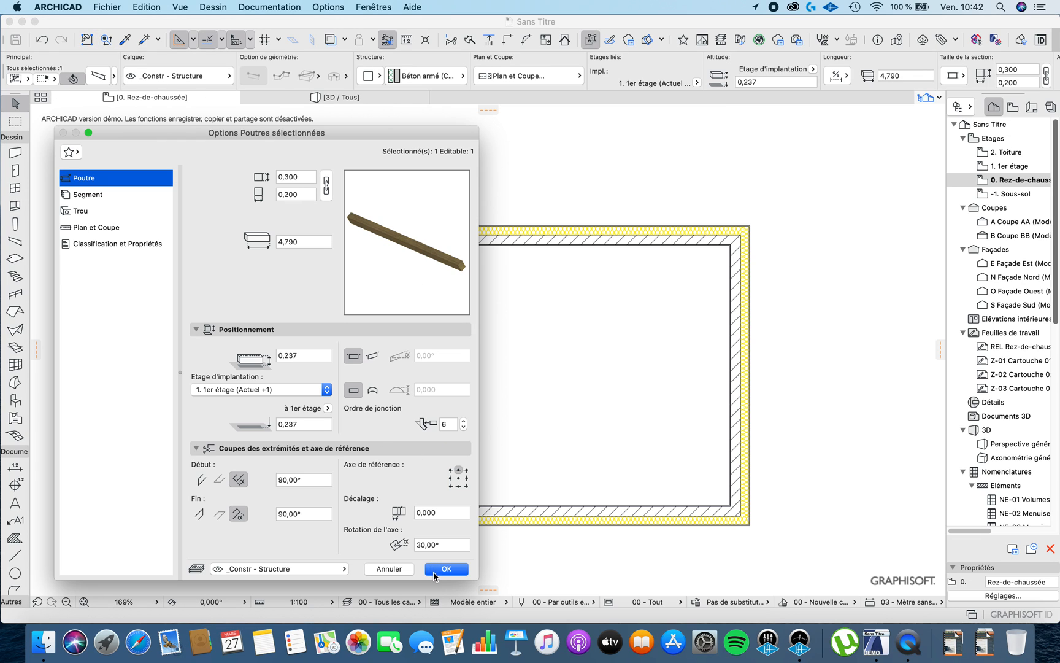
{"action": "left_click", "coordinate": [447, 544]}
{"action": "type", "text": "0"}
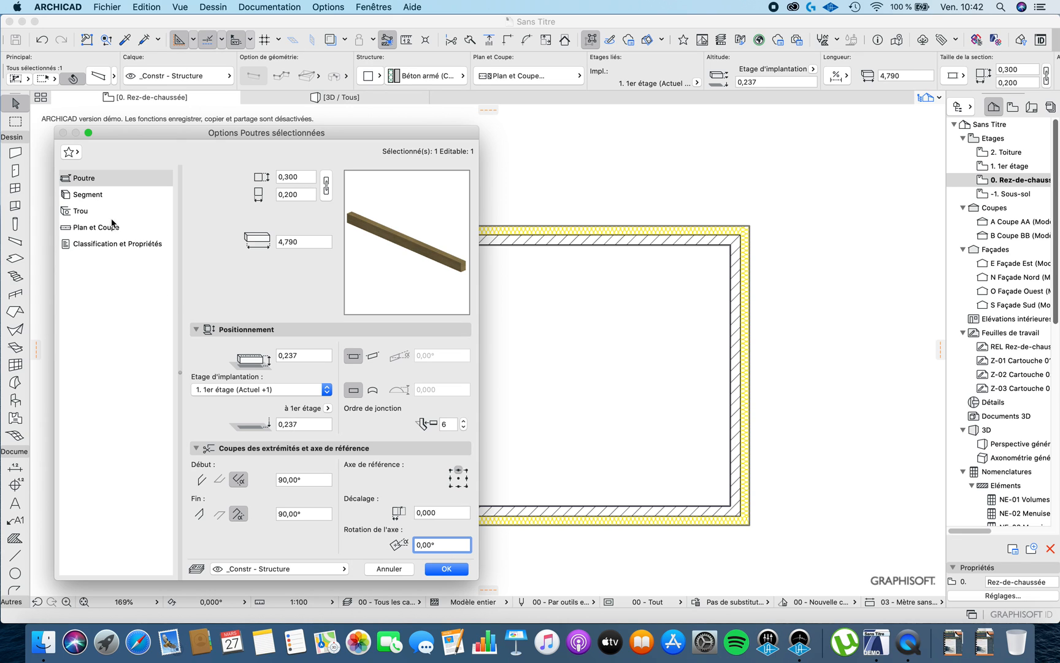
- In the beam's segment settings, set the section height to 0.500 m
{"action": "left_click", "coordinate": [121, 195]}
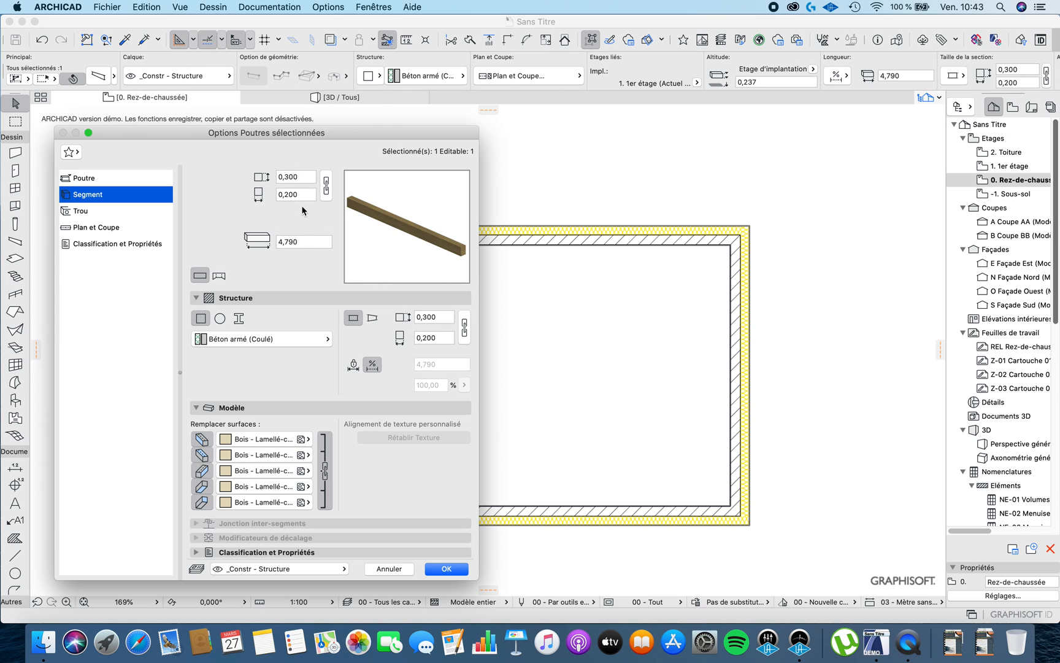
{"action": "left_click_drag", "start_coordinate": [304, 177], "coordinate": [286, 177]}
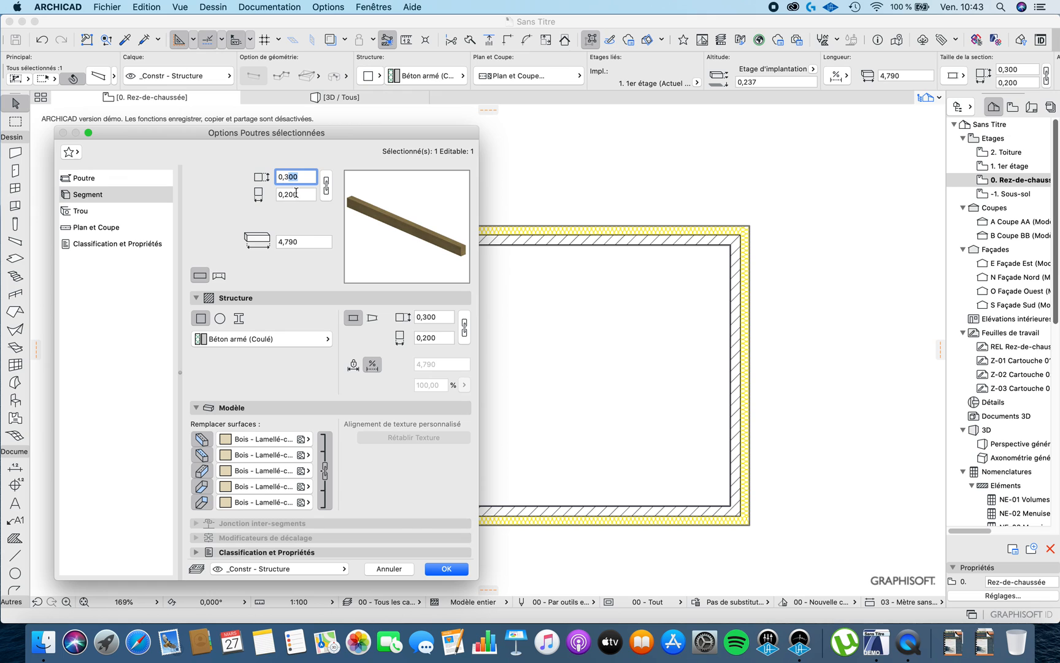
{"action": "left_click_drag", "start_coordinate": [301, 180], "coordinate": [286, 176]}
{"action": "type", "text": "5"}
{"action": "left_click", "coordinate": [323, 190]}
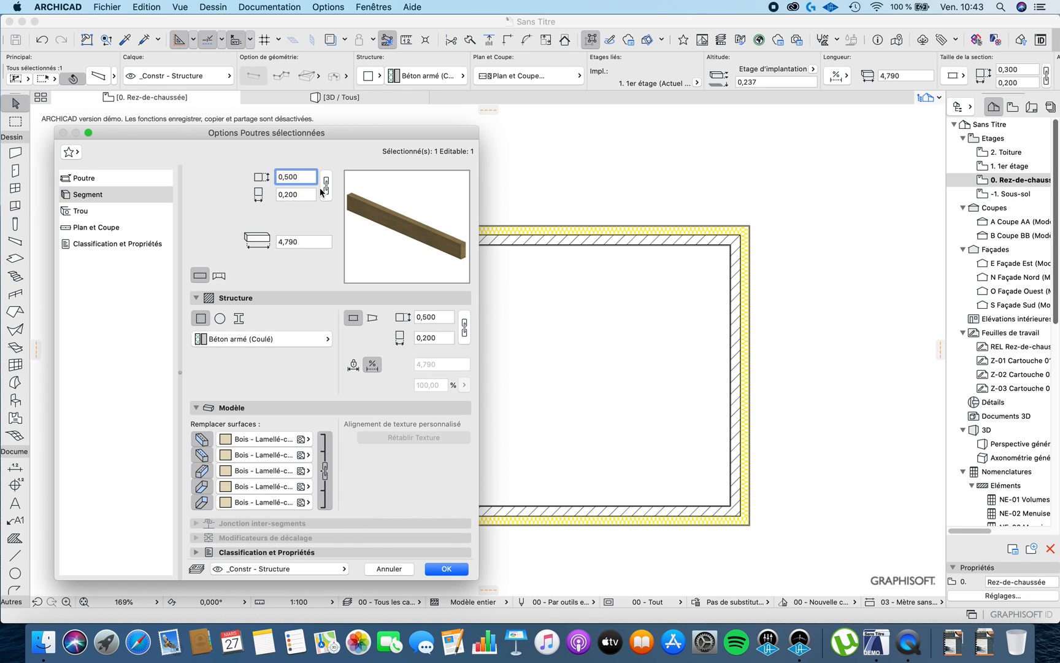
{"action": "left_click", "coordinate": [294, 245]}
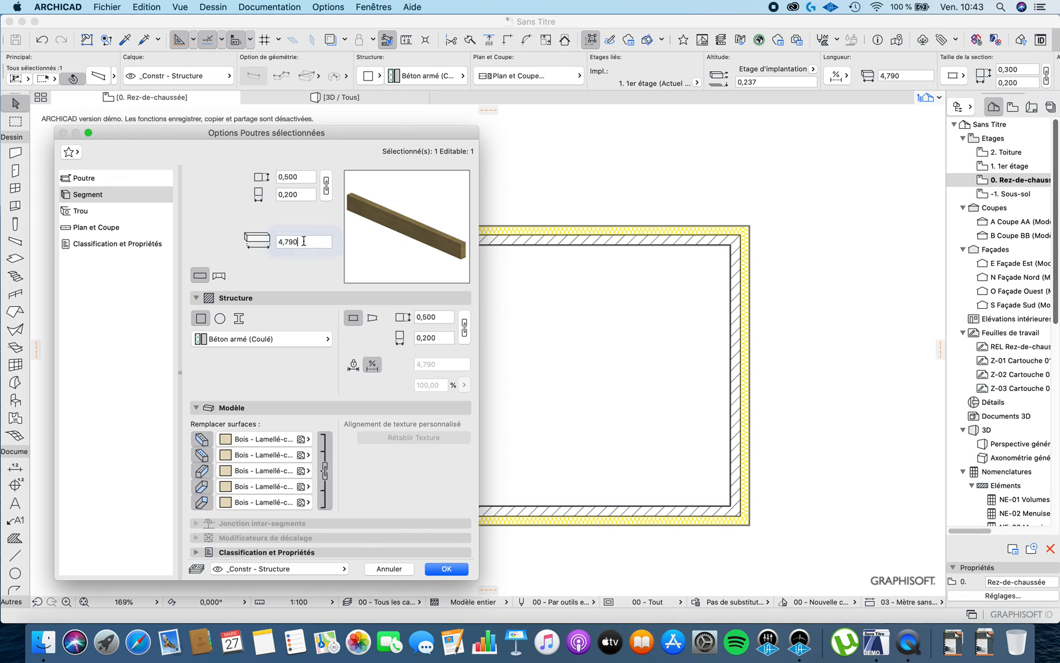
- Switch the beam to a circular section, apply the settings and inspect the round beam in 3D
{"action": "left_click", "coordinate": [219, 319]}
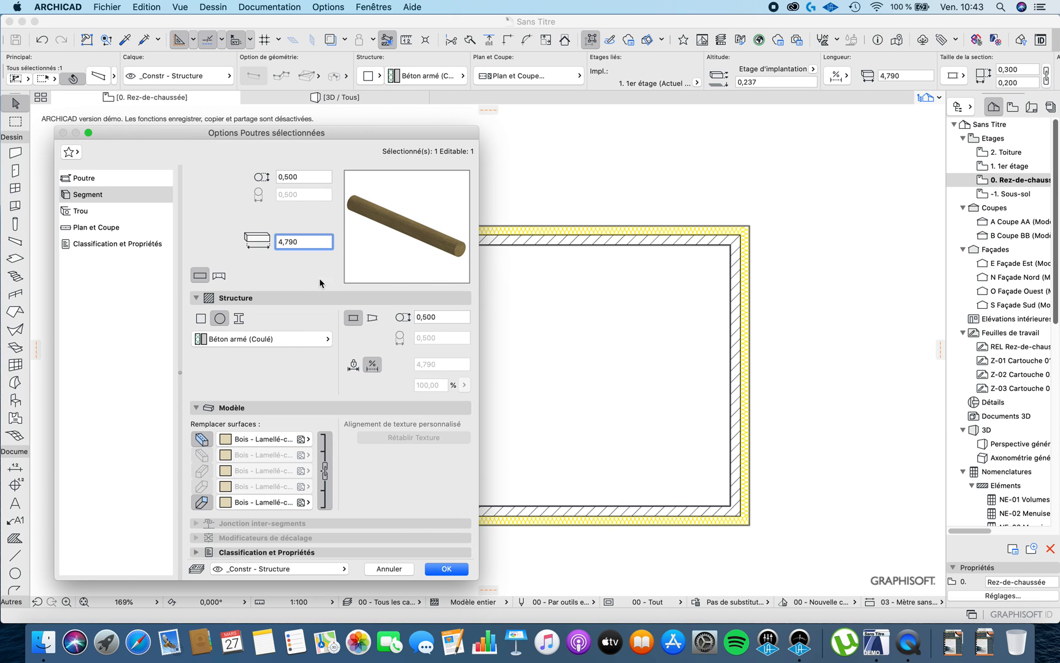
{"action": "left_click", "coordinate": [287, 340]}
{"action": "left_click", "coordinate": [287, 340]}
{"action": "left_click", "coordinate": [446, 569]}
{"action": "left_click", "coordinate": [485, 419]}
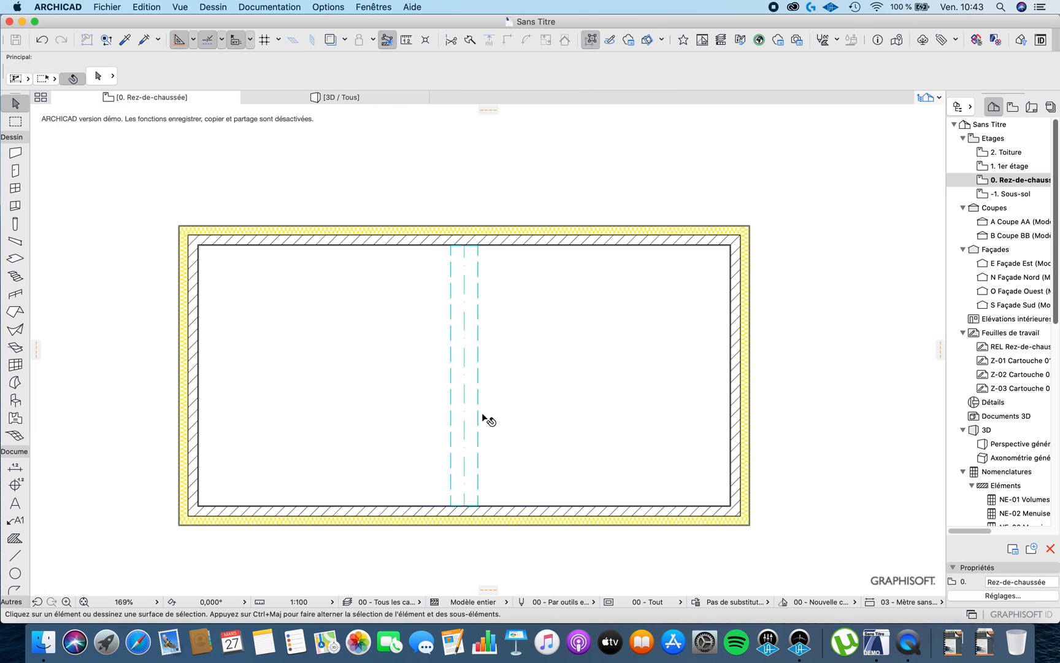
{"action": "key", "text": "F3"}
{"action": "scroll", "coordinate": [497, 433], "scroll_direction": "down", "scroll_amount": 5}
{"action": "middle_click_drag", "start_coordinate": [449, 422], "coordinate": [398, 424], "text": "shift"}
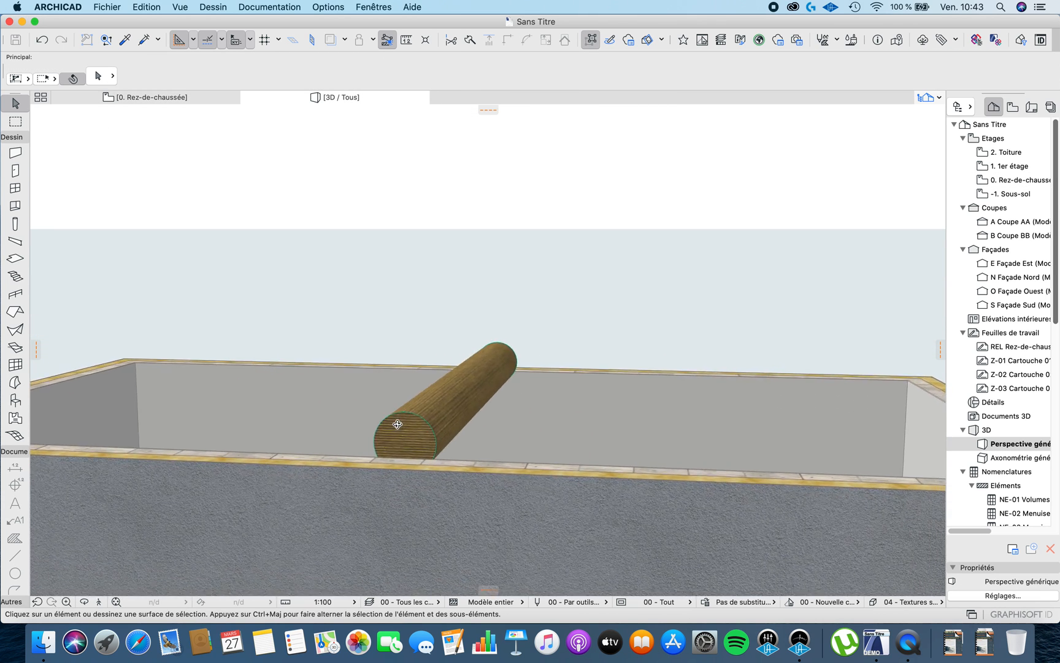
- Reopen the beam's settings from 3D and compare the rectangular and circular sections, finishing on the rectangular one
{"action": "left_click", "coordinate": [453, 410]}
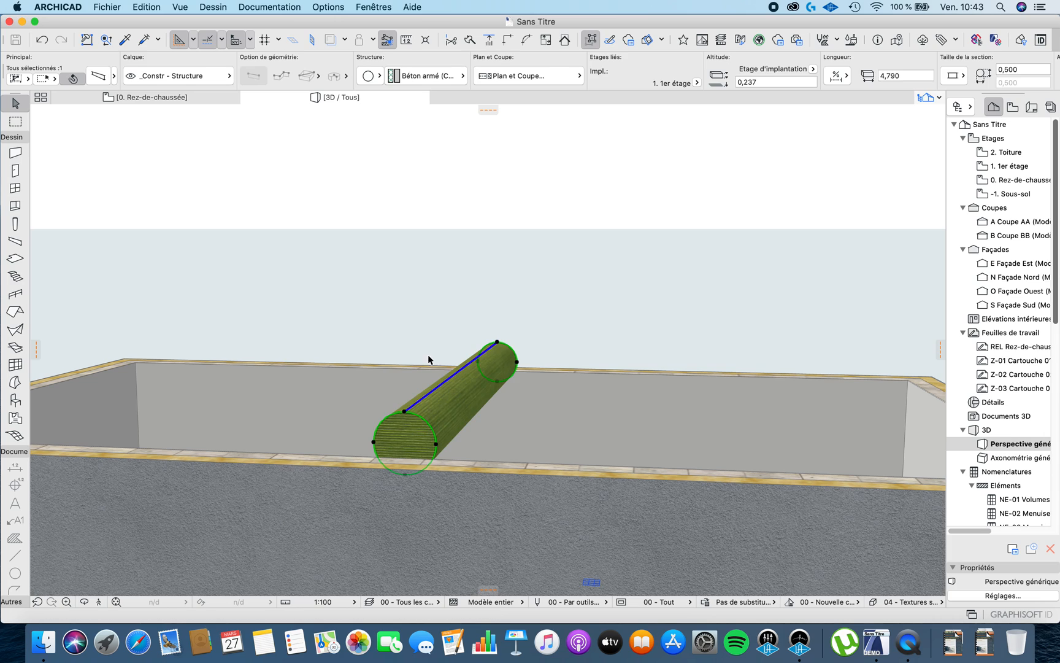
{"action": "left_click", "coordinate": [98, 76]}
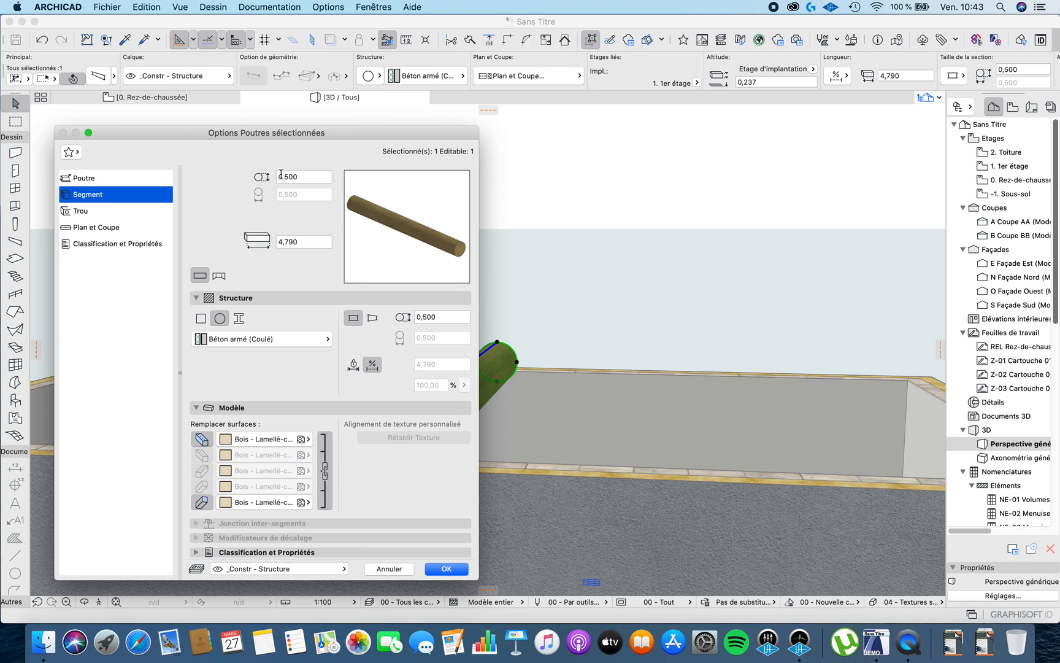
{"action": "left_click", "coordinate": [202, 319]}
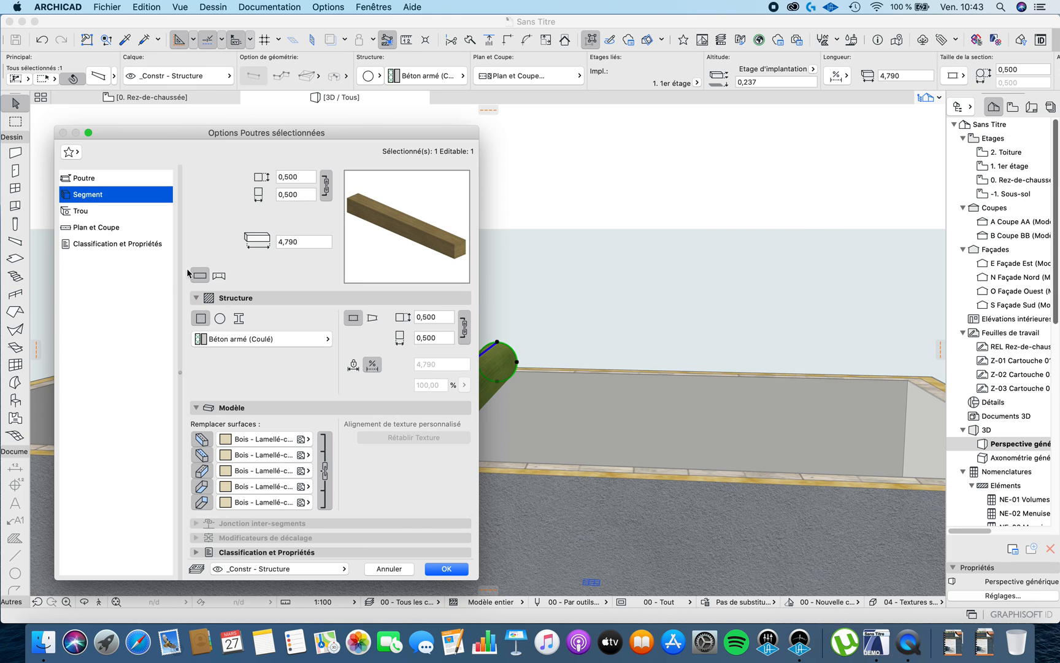
{"action": "left_click", "coordinate": [220, 318]}
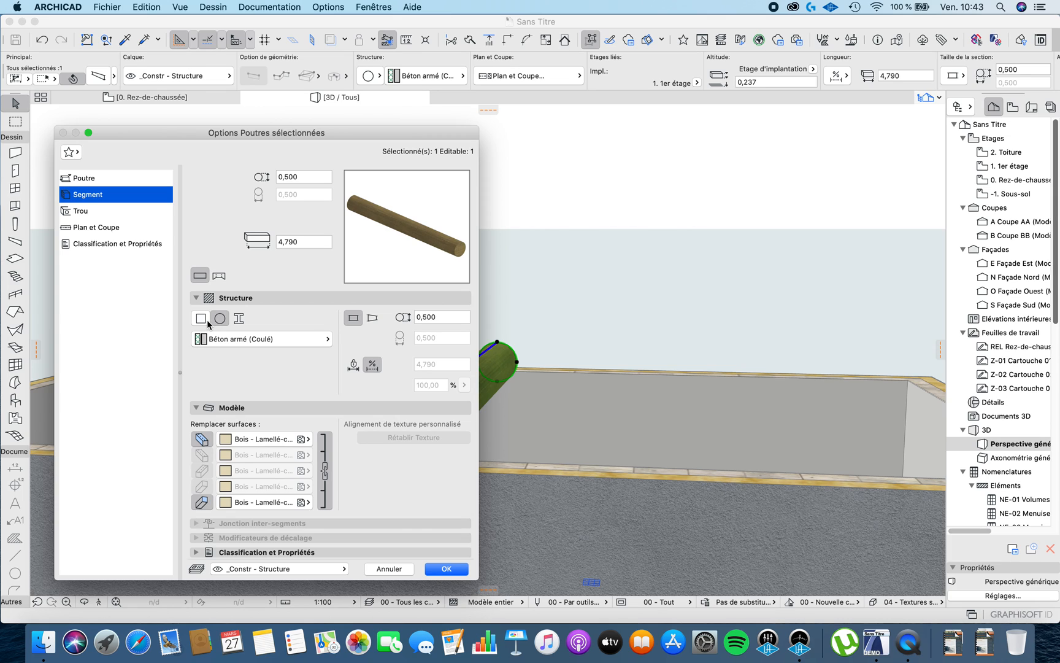
{"action": "left_click", "coordinate": [202, 319]}
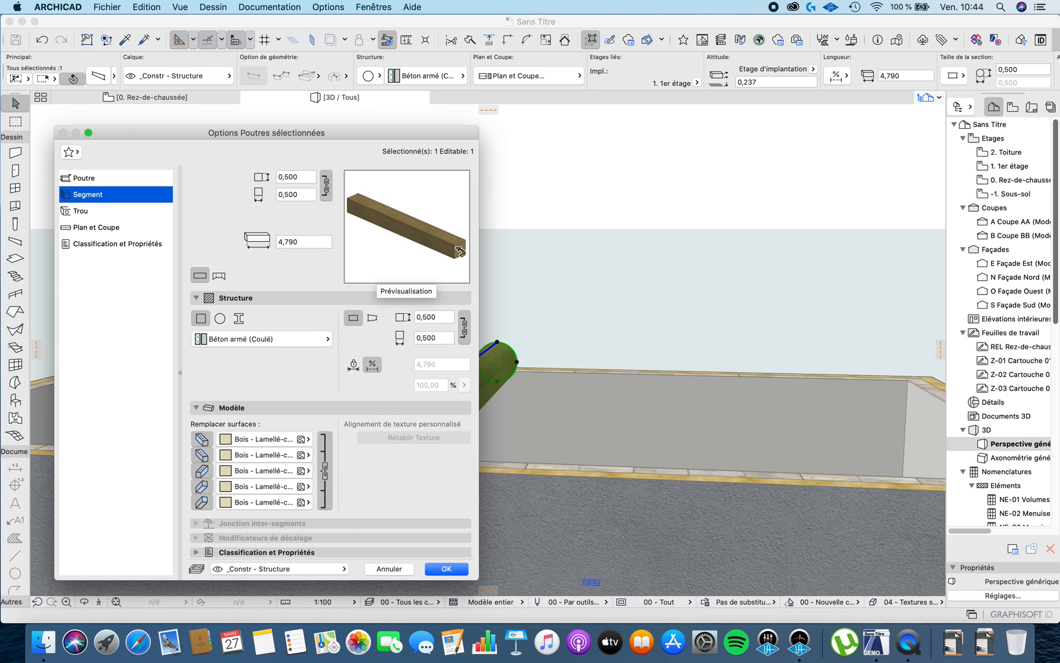
- Try tapering the beam segment with start height and width of 0.100 m
{"action": "left_click", "coordinate": [372, 318]}
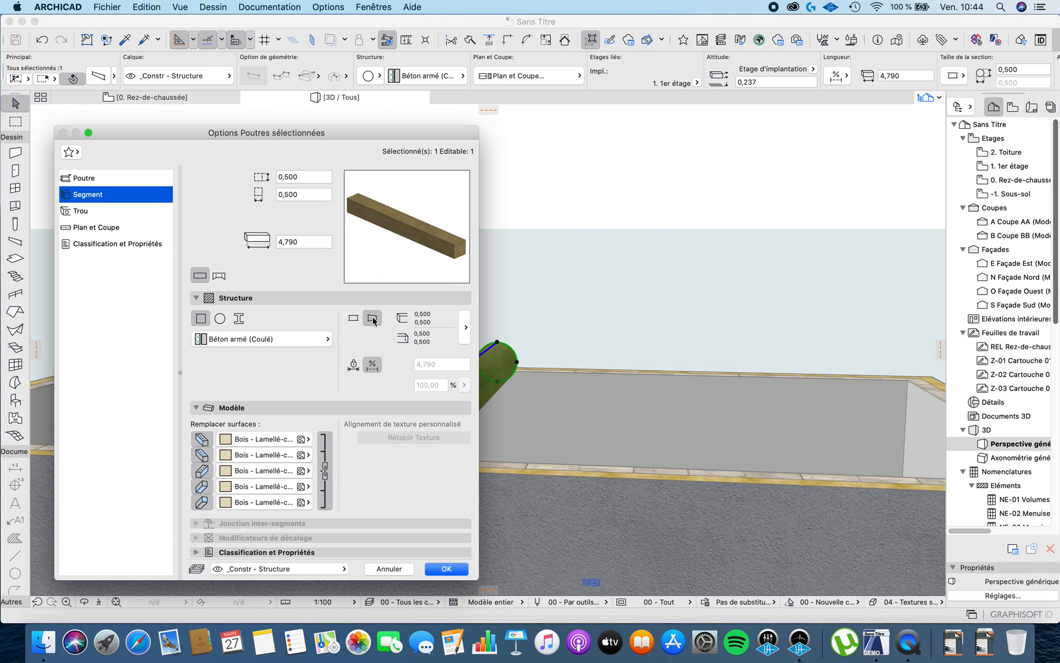
{"action": "left_click", "coordinate": [465, 326]}
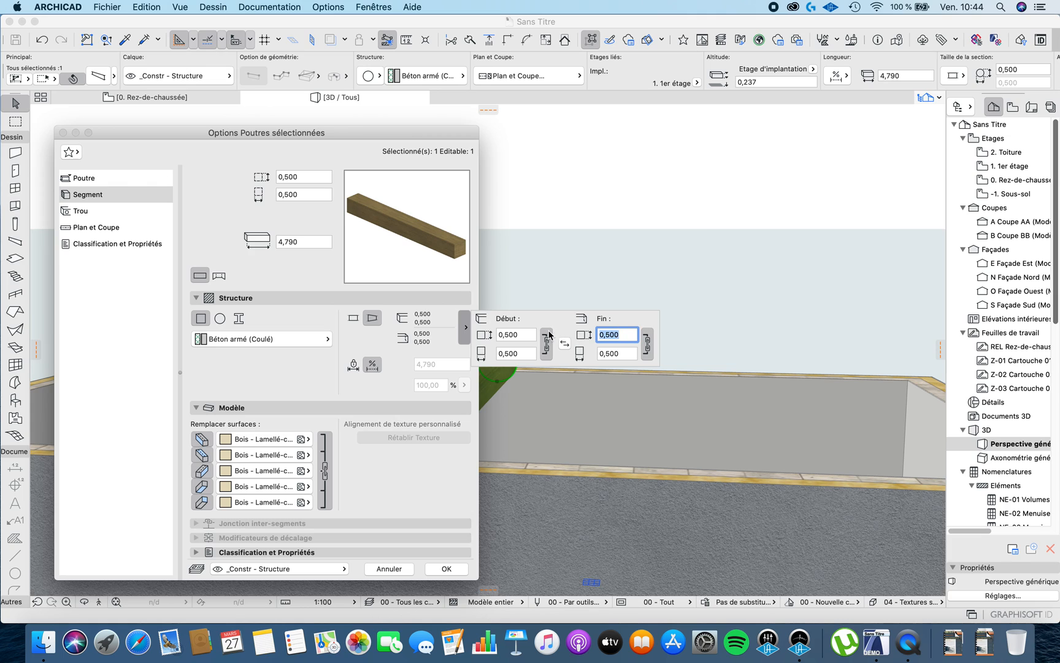
{"action": "left_click", "coordinate": [520, 334]}
{"action": "left_click_drag", "start_coordinate": [521, 335], "coordinate": [509, 334]}
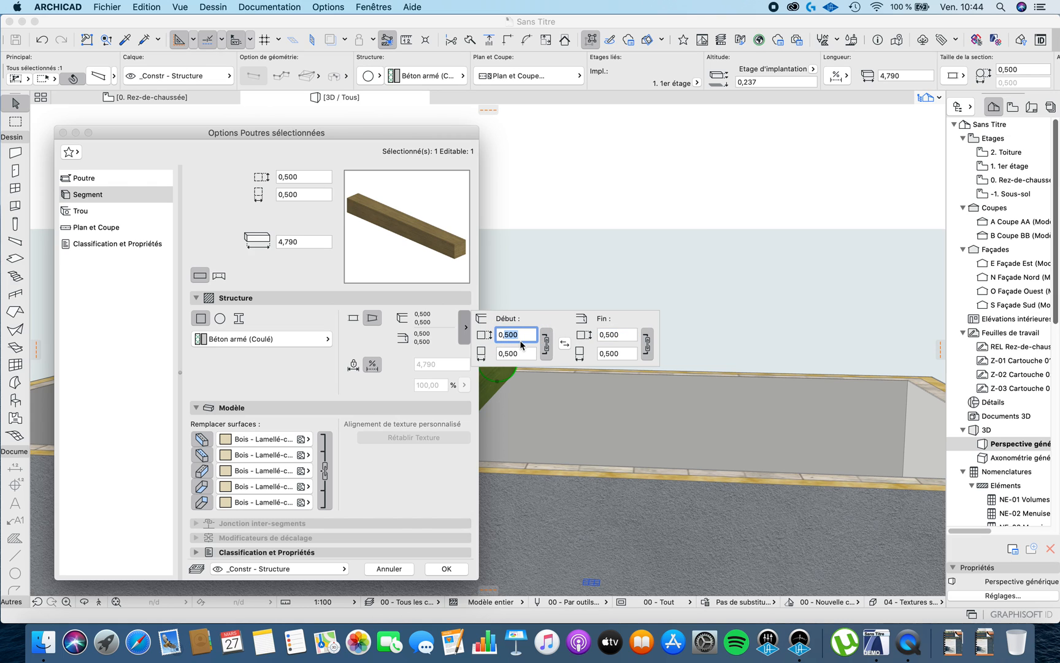
{"action": "type", "text": "100"}
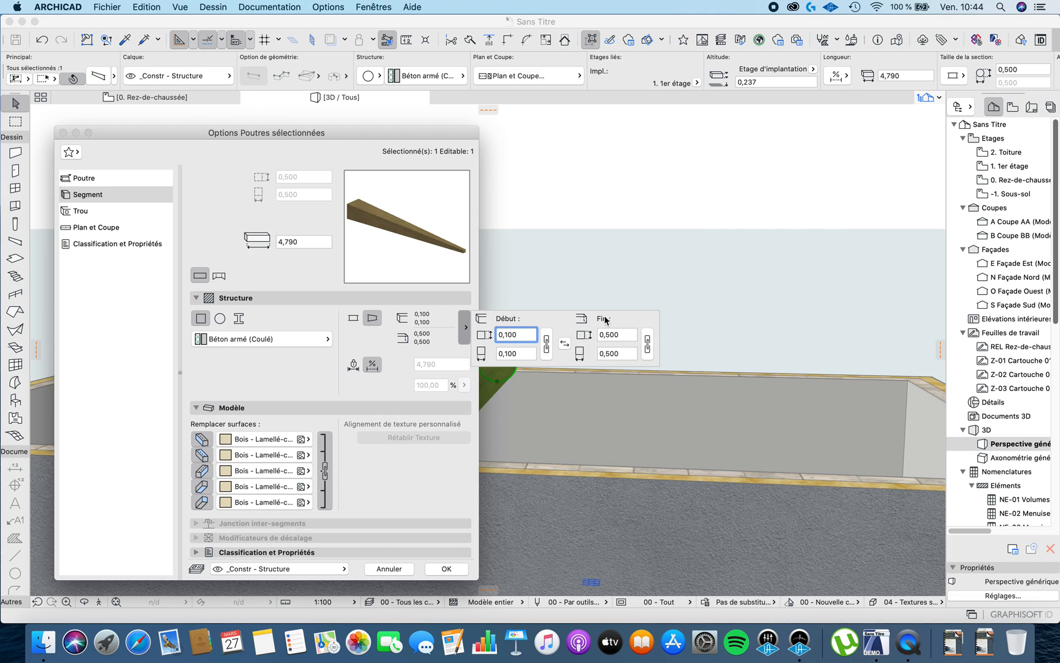
- Return the segment to a uniform section and set its linked height and width to 0.300 m
{"action": "left_click", "coordinate": [354, 318]}
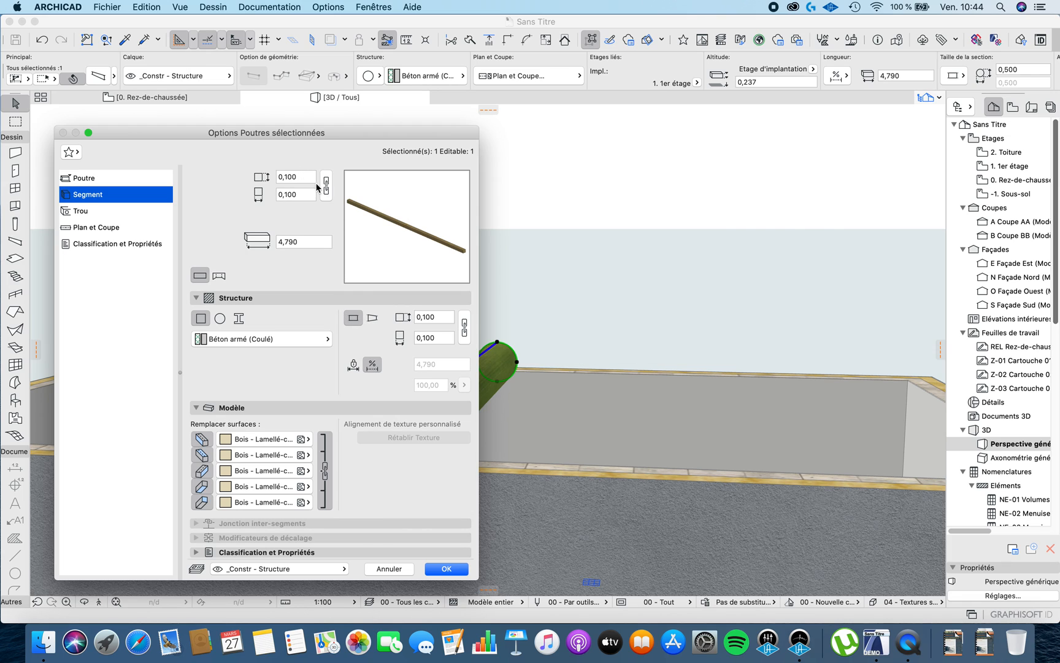
{"action": "left_click_drag", "start_coordinate": [310, 176], "coordinate": [287, 178]}
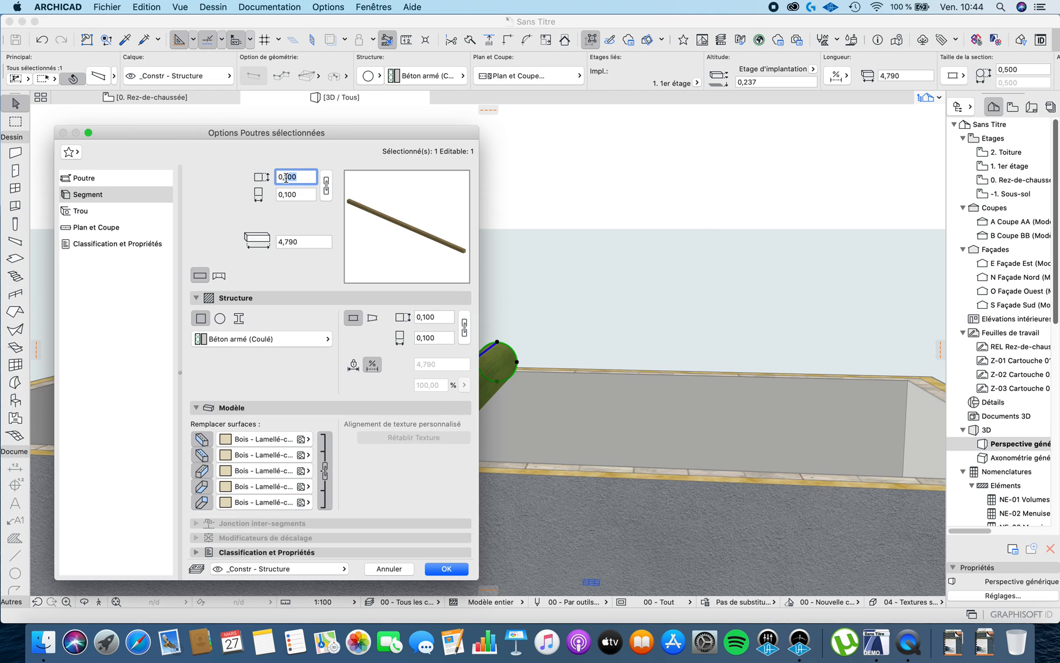
{"action": "type", "text": "3"}
{"action": "left_click", "coordinate": [327, 183]}
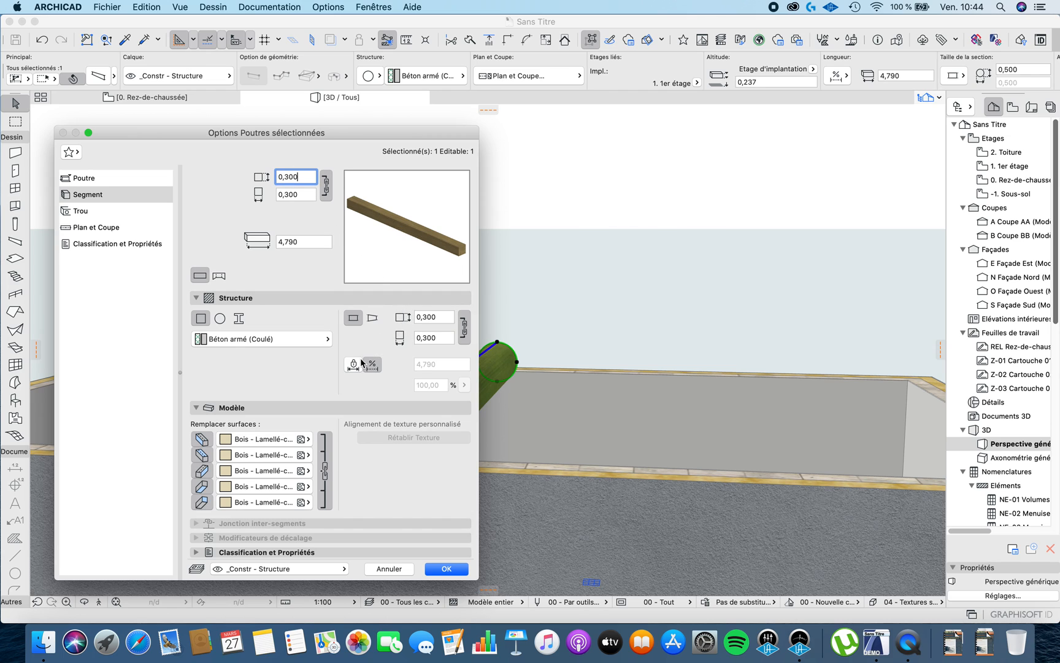
- Switch the section to a complex profile, choose Profilé - HEA 300 and examine its preview
{"action": "left_click", "coordinate": [239, 319]}
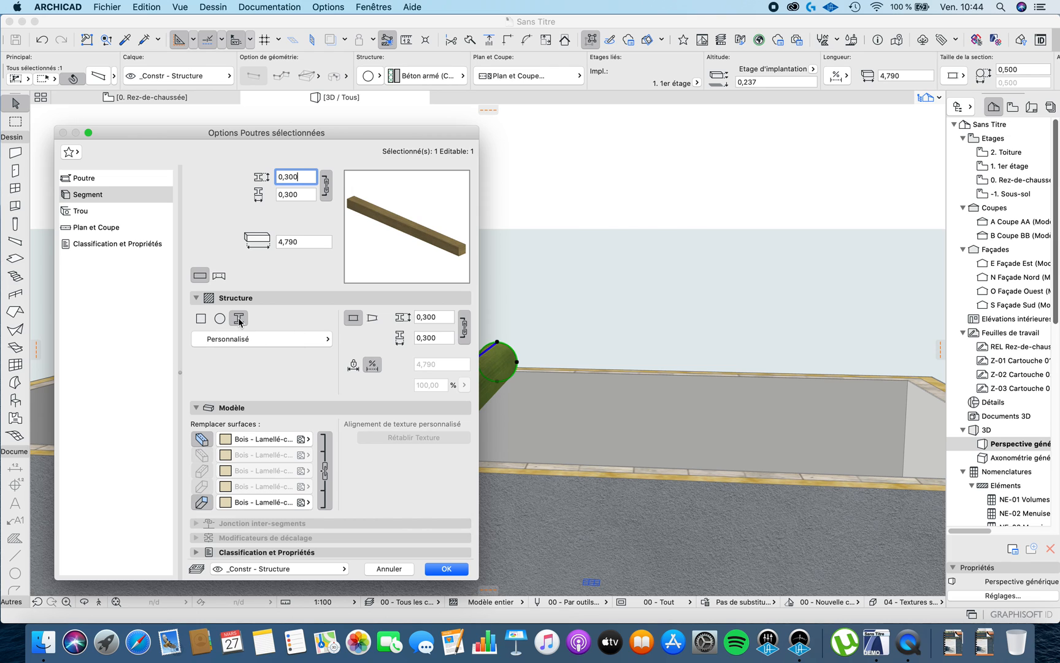
{"action": "left_click", "coordinate": [258, 341]}
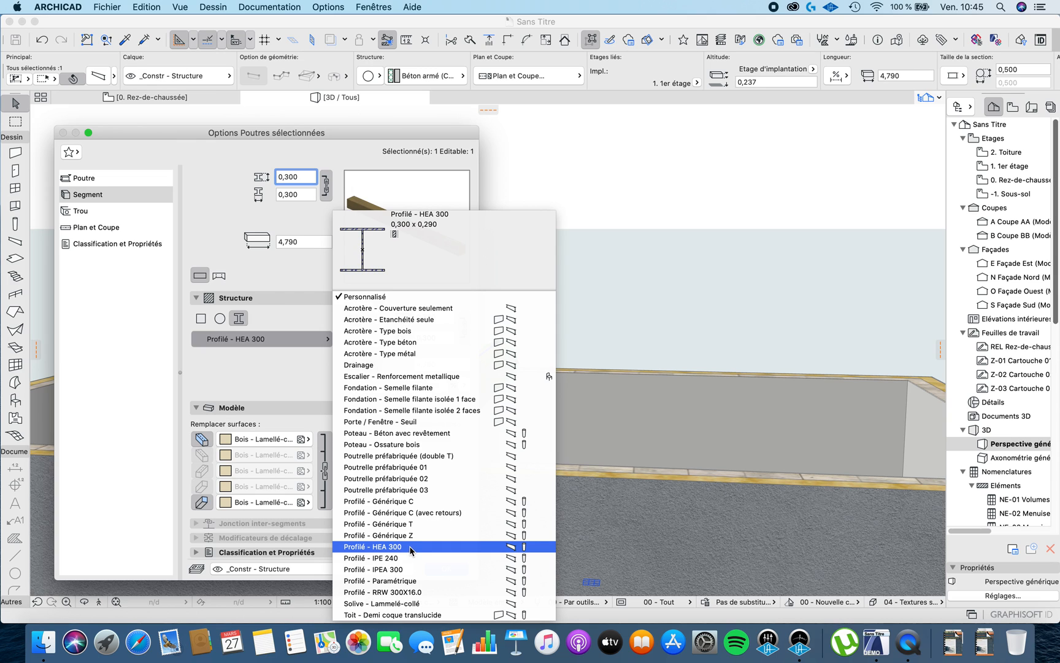
{"action": "left_click", "coordinate": [410, 547]}
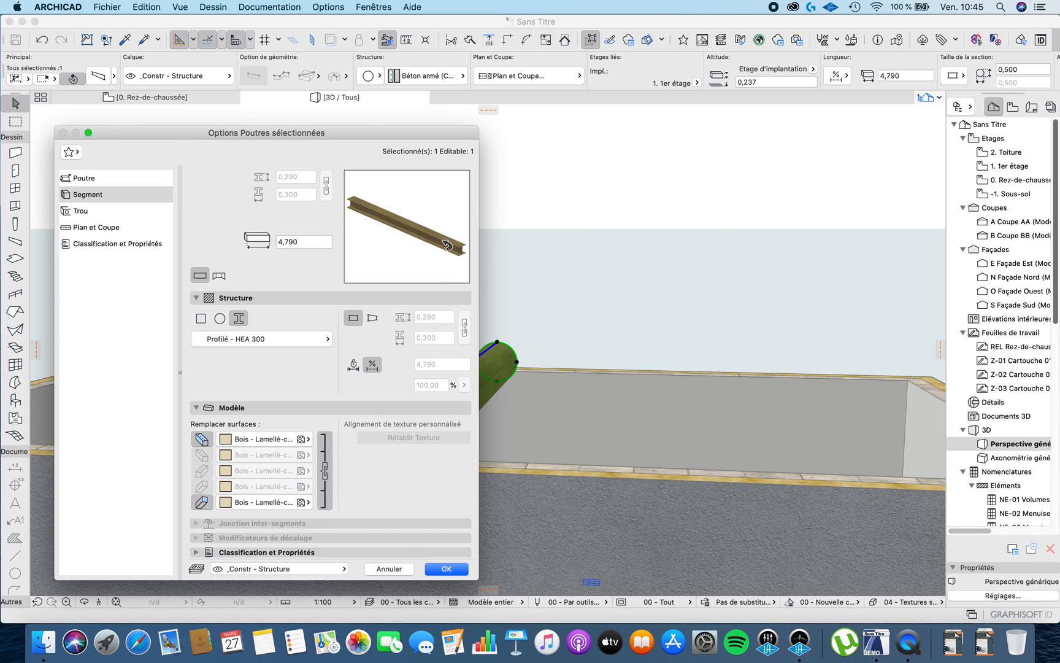
{"action": "left_click", "coordinate": [448, 246]}
{"action": "left_click", "coordinate": [406, 252]}
- Switch the profile's surface overrides off and on again to compare its material with the wood finish
{"action": "left_click", "coordinate": [204, 435]}
{"action": "left_click", "coordinate": [201, 504]}
{"action": "left_click", "coordinate": [201, 439]}
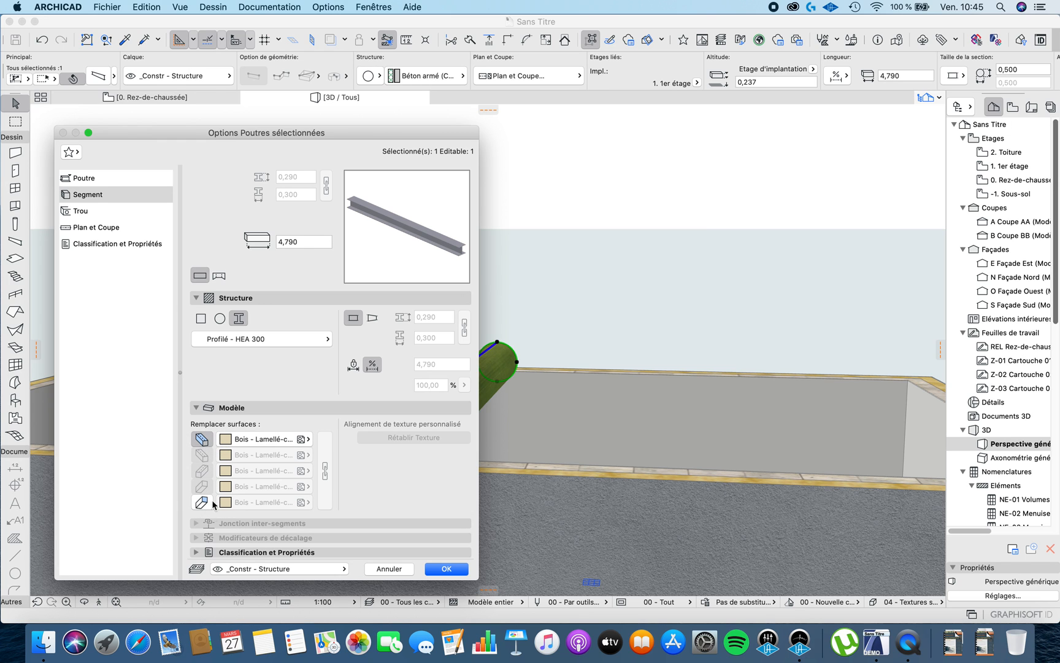
{"action": "left_click", "coordinate": [201, 501]}
- Override the profile's surfaces with Métal - Acier, apply the settings and inspect the beam in 3D
{"action": "left_click", "coordinate": [294, 439]}
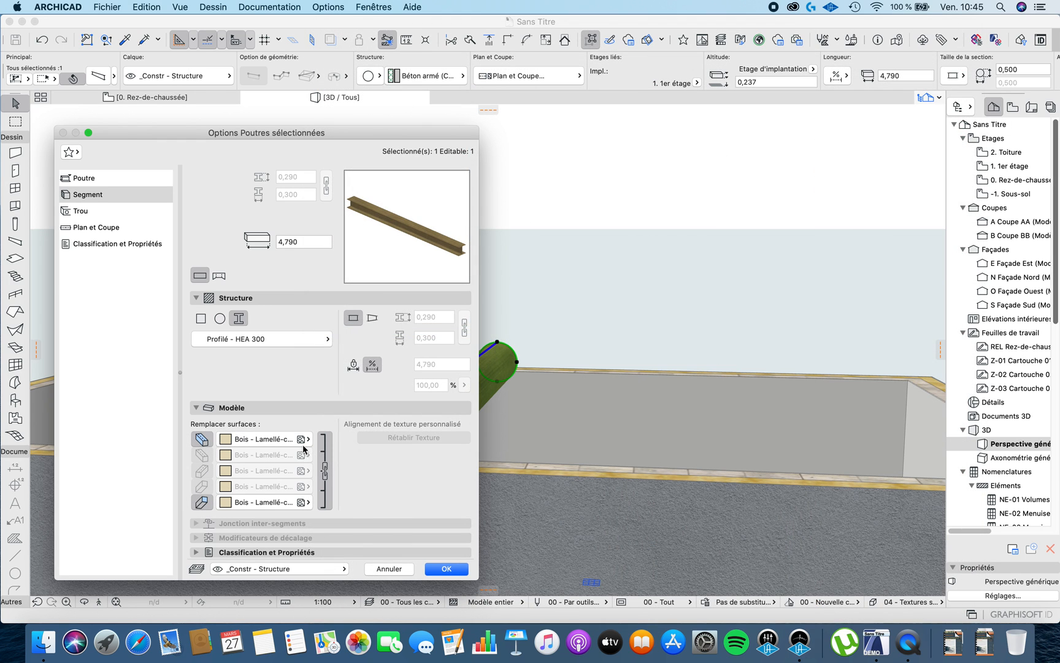
{"action": "left_click", "coordinate": [294, 440]}
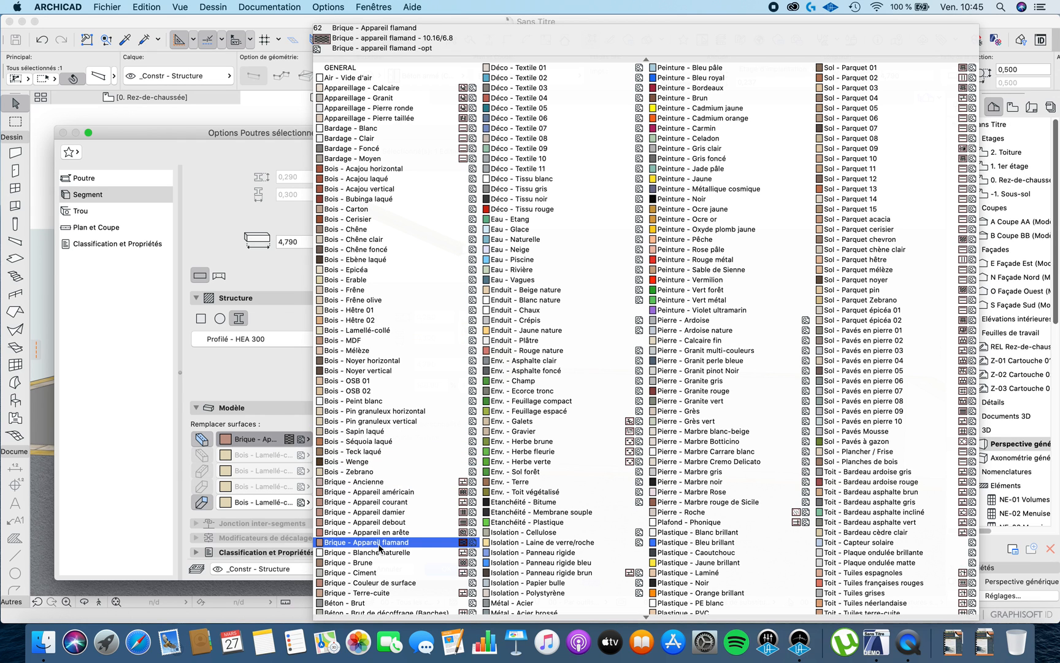
{"action": "type", "text": "m"}
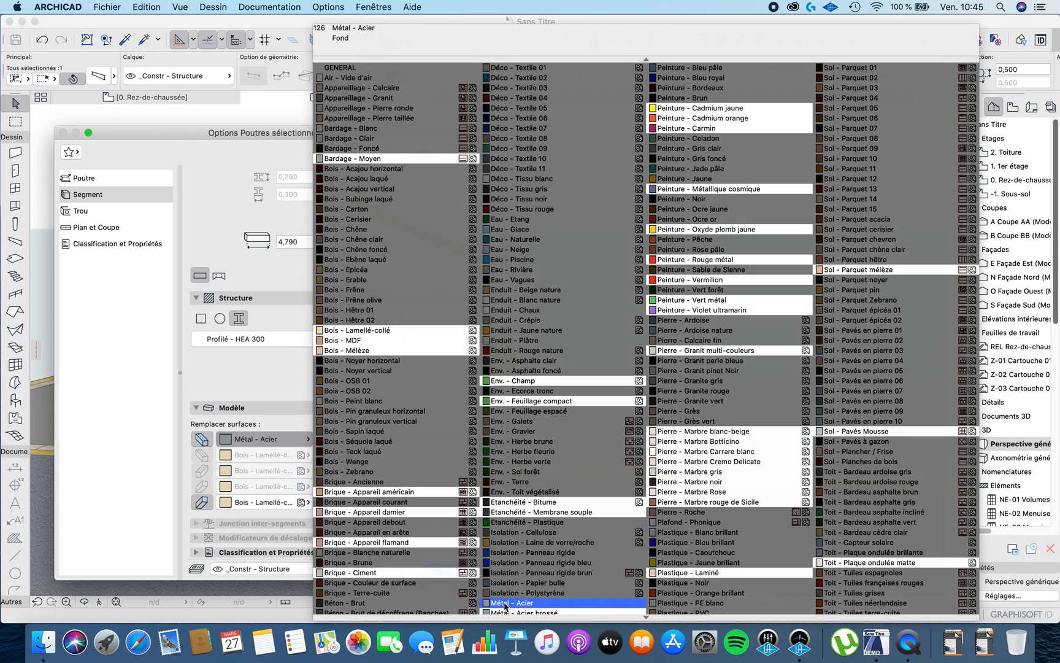
{"action": "key", "text": "Return"}
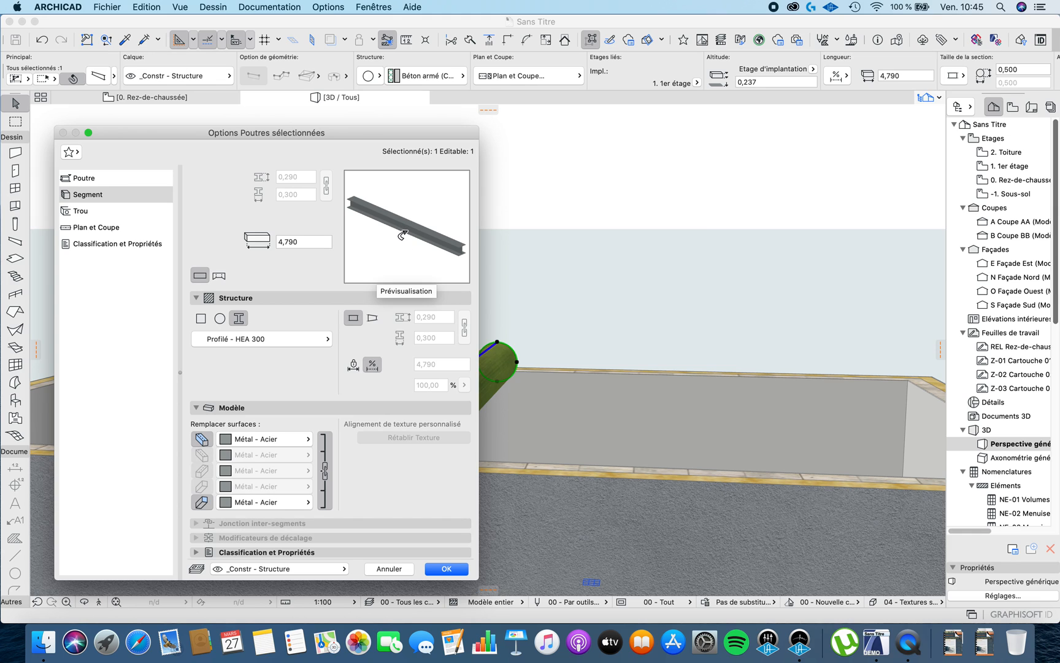
{"action": "left_click_drag", "start_coordinate": [402, 235], "coordinate": [403, 235]}
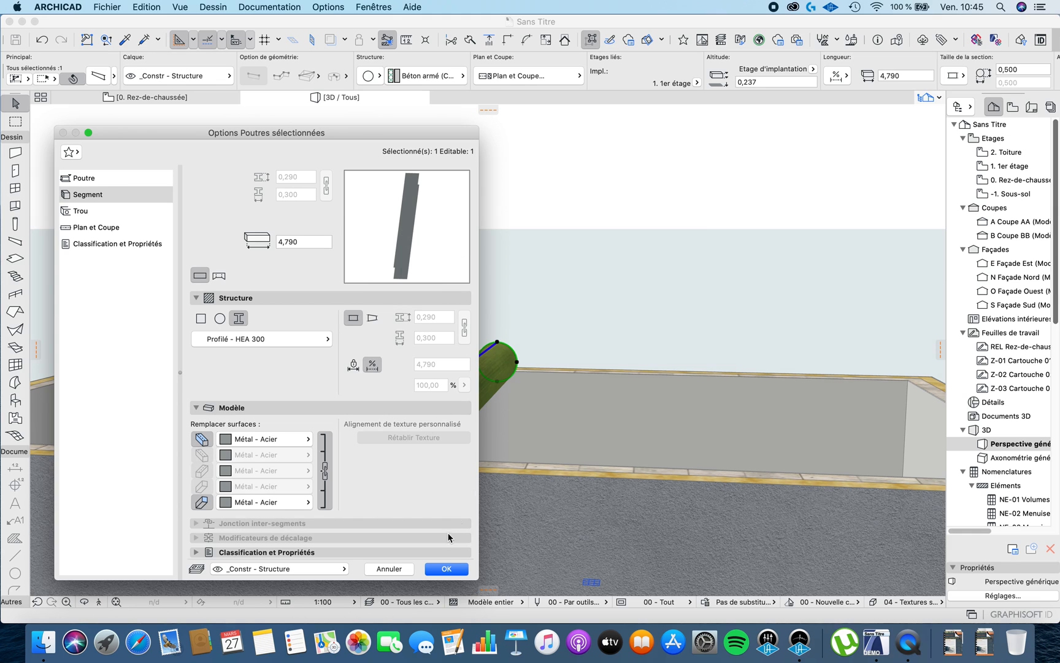
{"action": "left_click", "coordinate": [438, 570]}
{"action": "key", "text": "Escape"}
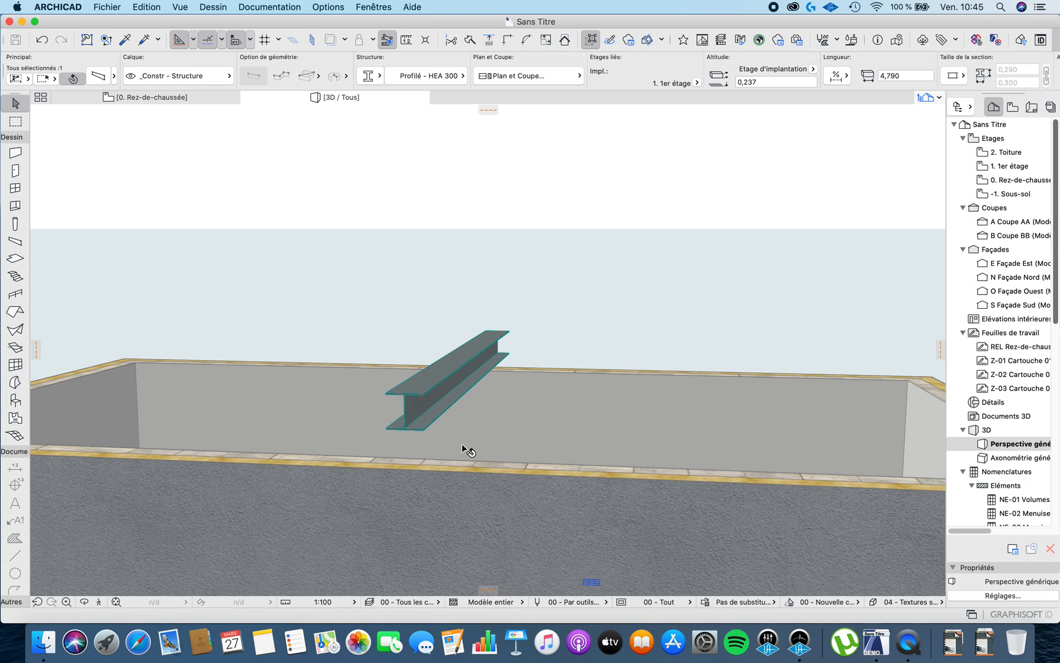
{"action": "middle_click_drag", "start_coordinate": [375, 429], "coordinate": [465, 412], "text": "shift"}
- Open the selected beam's segment settings, review the list of available complex profiles, and close them without changes
{"action": "left_click", "coordinate": [482, 354]}
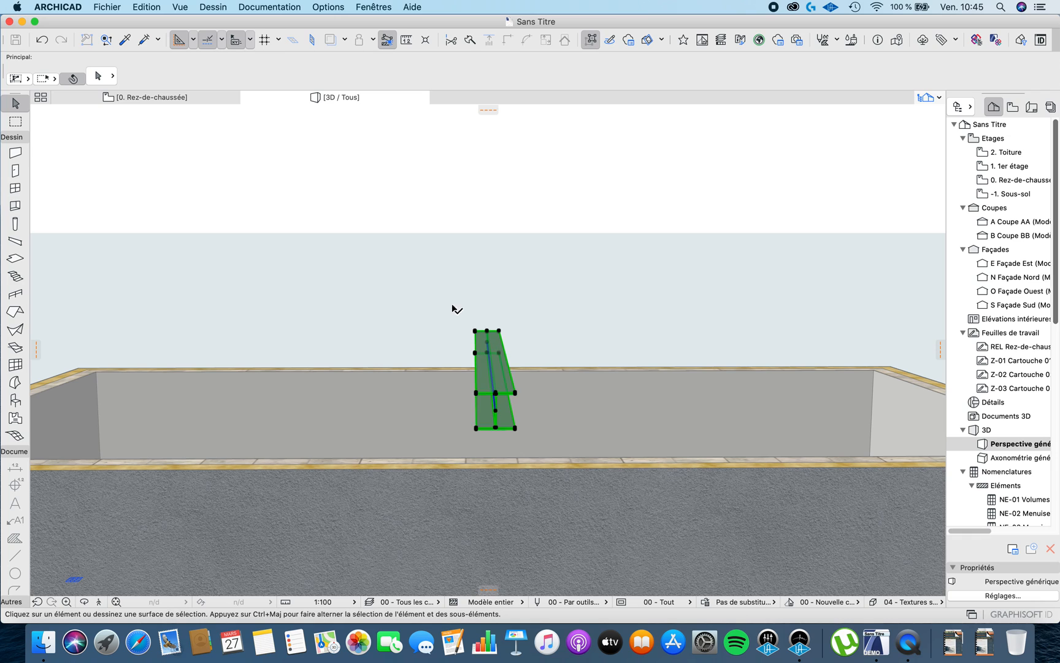
{"action": "left_click", "coordinate": [119, 82]}
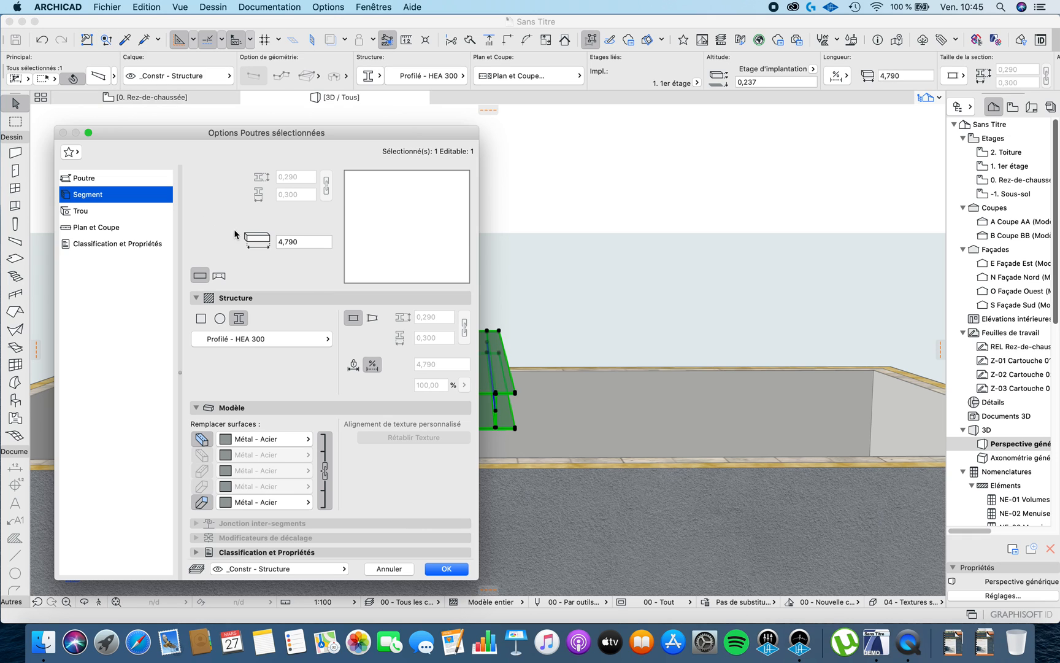
{"action": "left_click", "coordinate": [294, 340]}
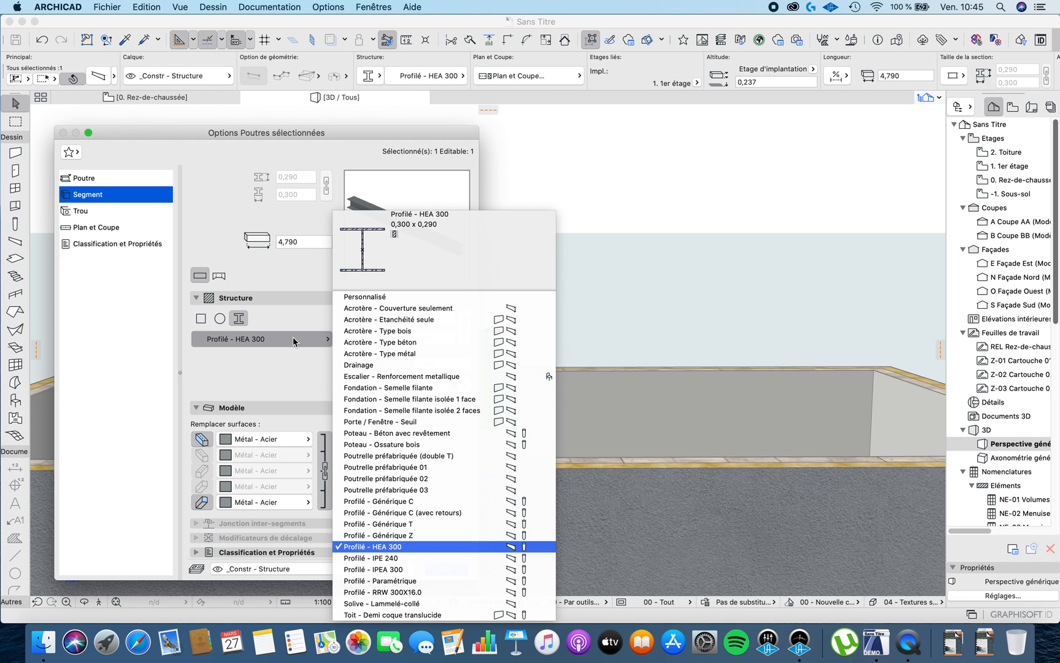
{"action": "left_click", "coordinate": [293, 339]}
{"action": "key", "text": "Escape"}
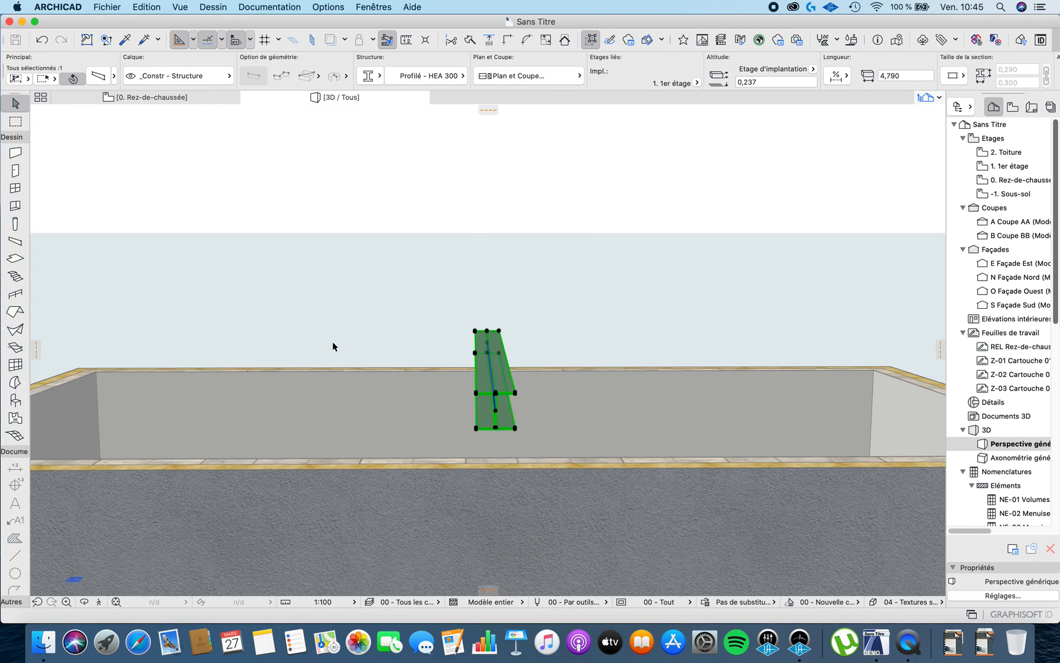
{"action": "key", "text": "Escape"}
- Open the profile manager and capture the selected HEA 300 beam's section to examine its custom profile drawing
{"action": "middle_click_drag", "start_coordinate": [386, 340], "coordinate": [473, 395], "text": "shift"}
{"action": "left_click", "coordinate": [473, 395]}
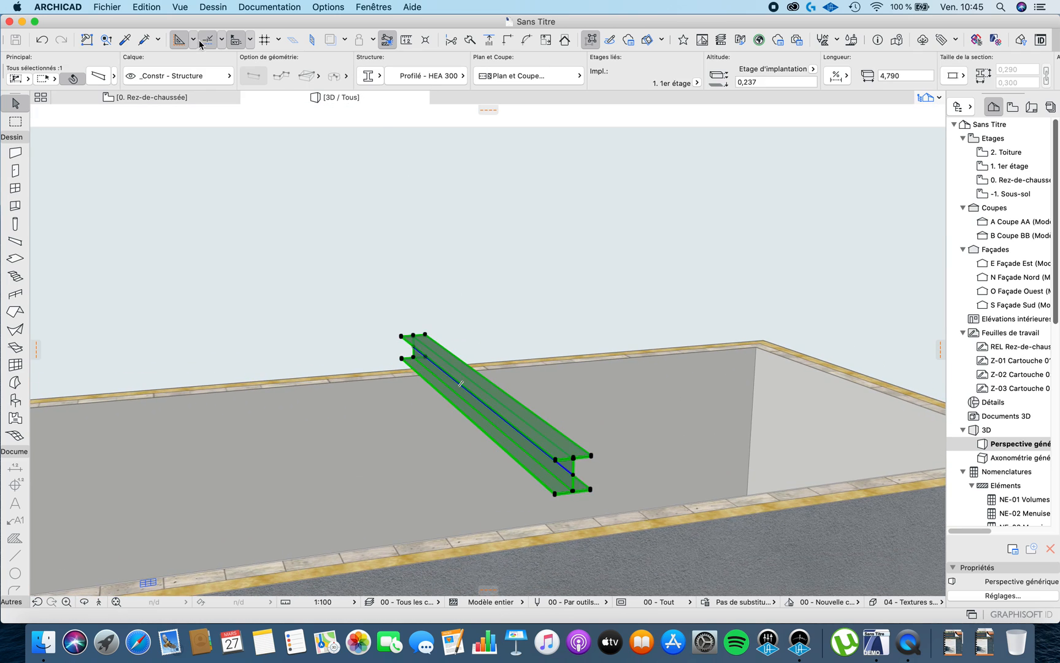
{"action": "left_click", "coordinate": [327, 7]}
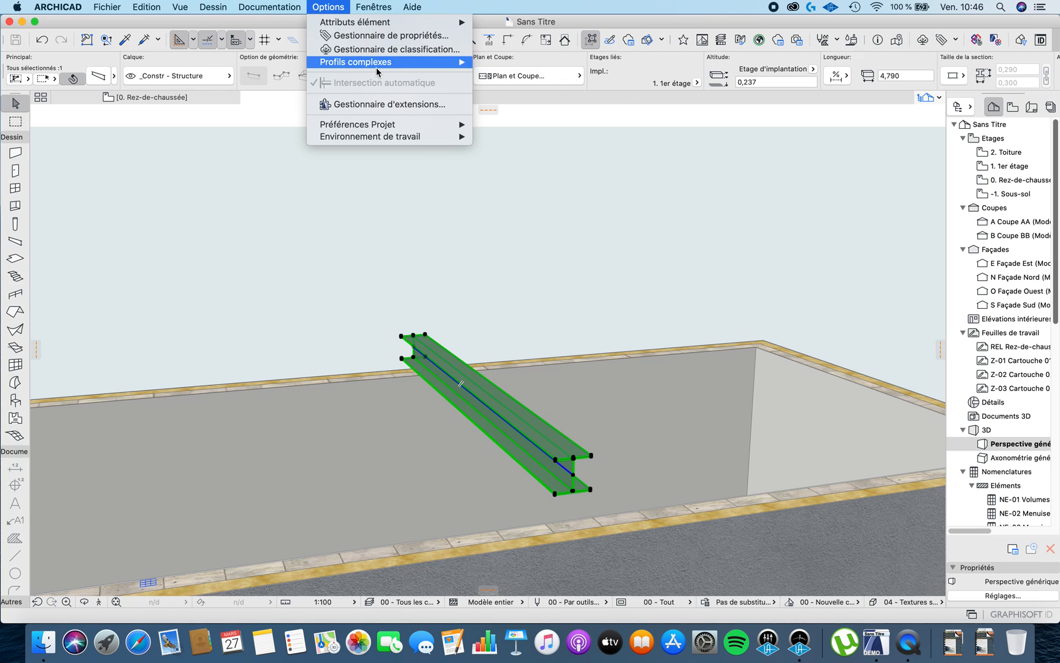
{"action": "mouse_move", "coordinate": [378, 67]}
{"action": "left_click", "coordinate": [556, 64]}
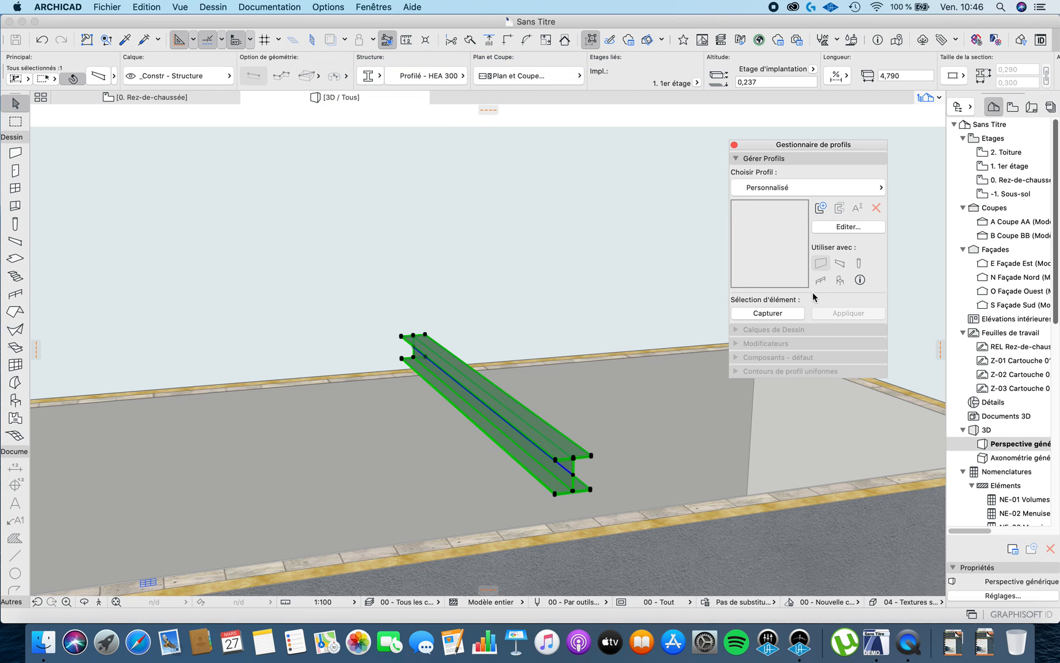
{"action": "left_click", "coordinate": [784, 312]}
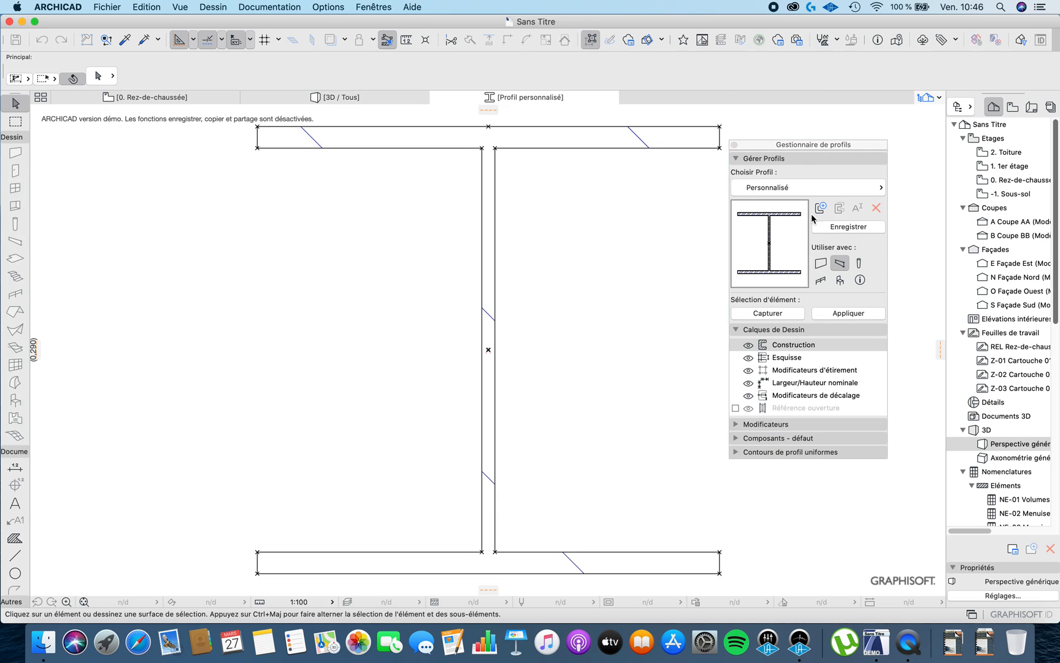
{"action": "scroll", "coordinate": [594, 277], "scroll_direction": "down", "scroll_amount": 6}
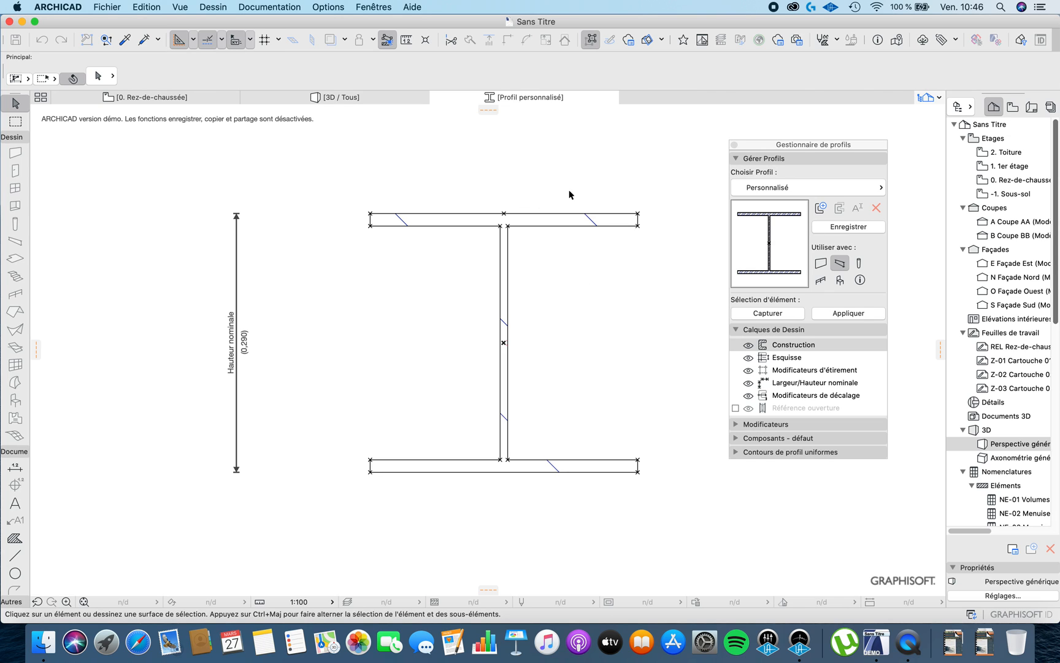
- Leave the custom profile drawing, view the ground-floor plan, close the profile manager and return to the 3D view
{"action": "left_click", "coordinate": [436, 97]}
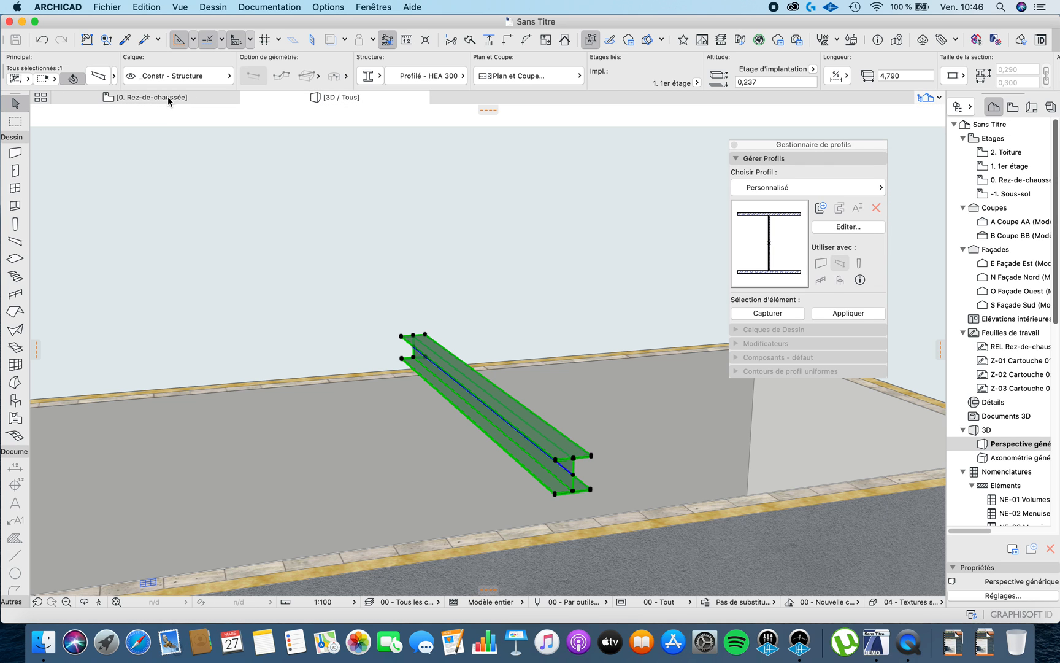
{"action": "left_click", "coordinate": [168, 96]}
{"action": "scroll", "coordinate": [459, 267], "scroll_direction": "down", "scroll_amount": 3}
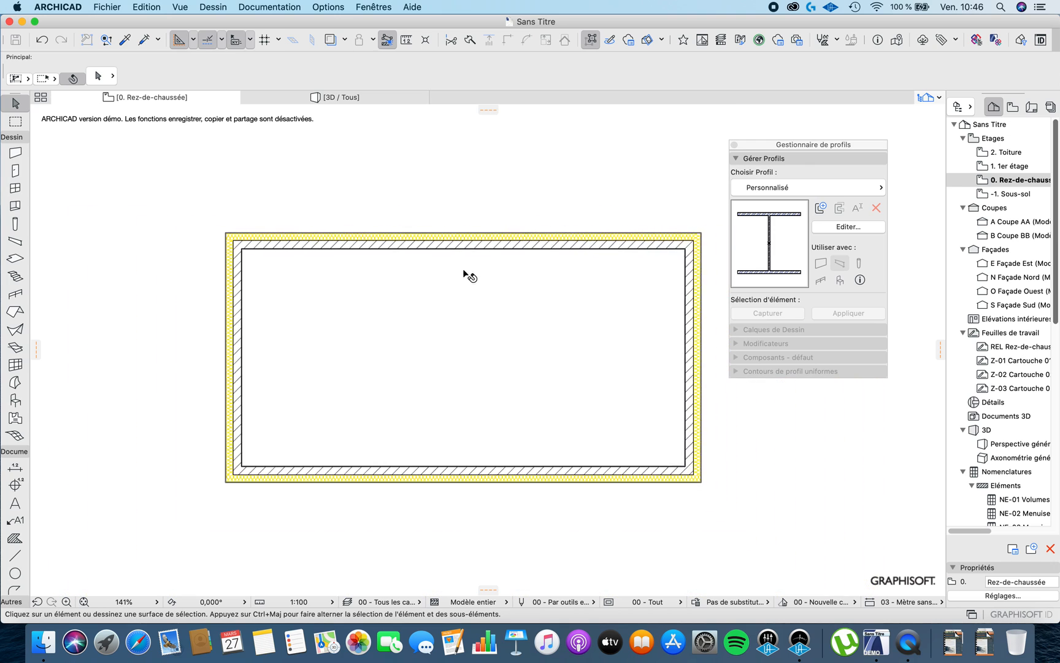
{"action": "left_click", "coordinate": [733, 145]}
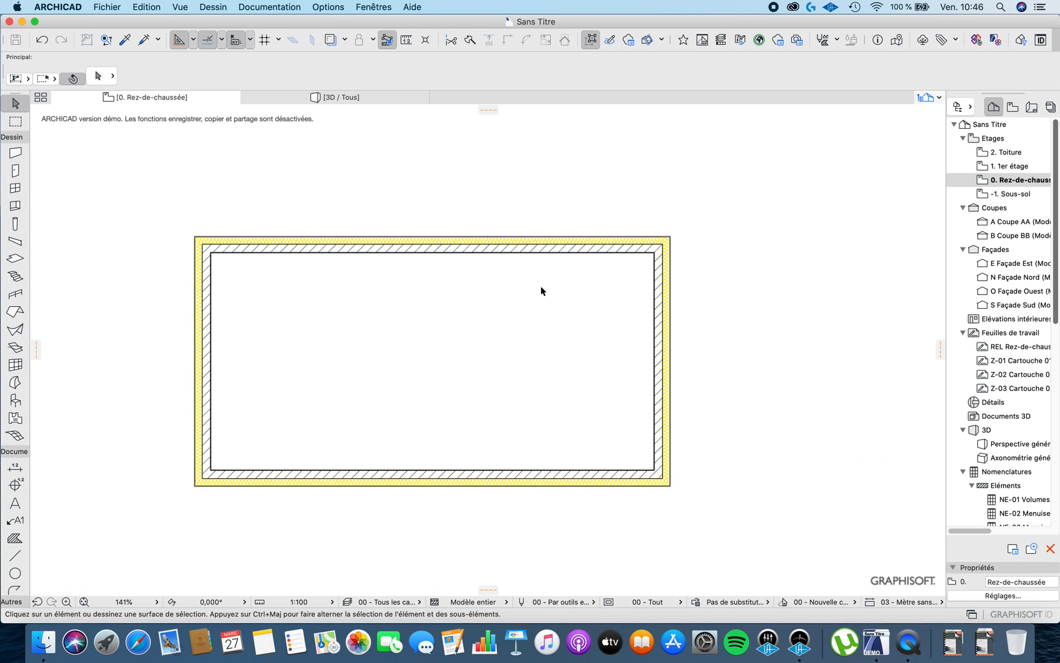
{"action": "key", "text": "F3"}
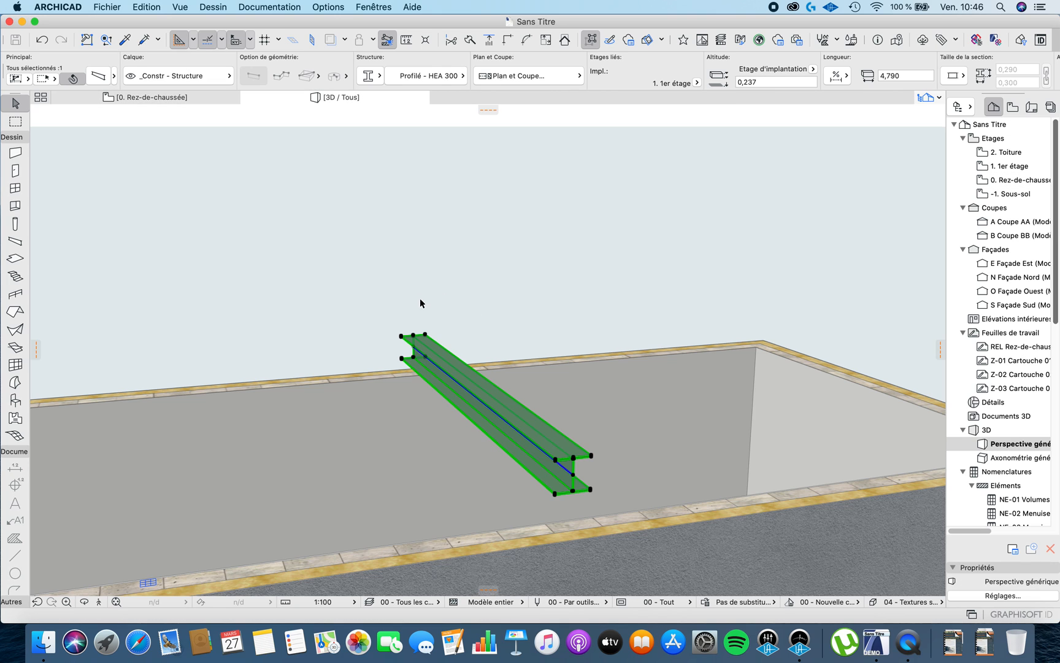
- Set the steel beam's elevation relative to its home story to 0
{"action": "left_click", "coordinate": [523, 311]}
{"action": "left_click", "coordinate": [514, 410]}
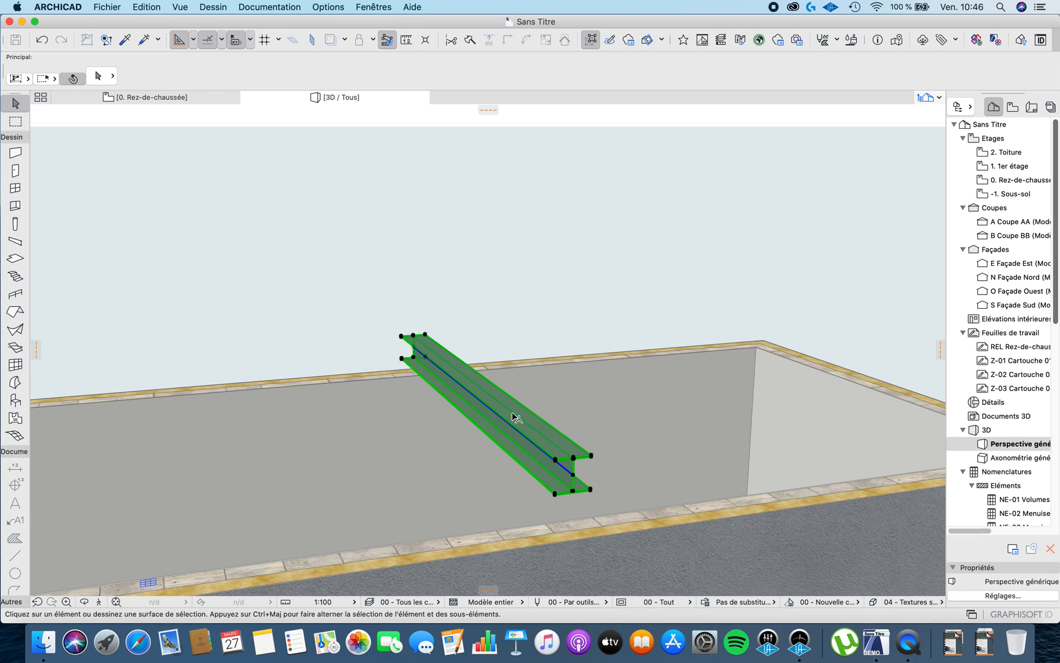
{"action": "scroll", "coordinate": [533, 498], "scroll_direction": "up", "scroll_amount": 3}
{"action": "middle_click_drag", "start_coordinate": [581, 509], "coordinate": [578, 444]}
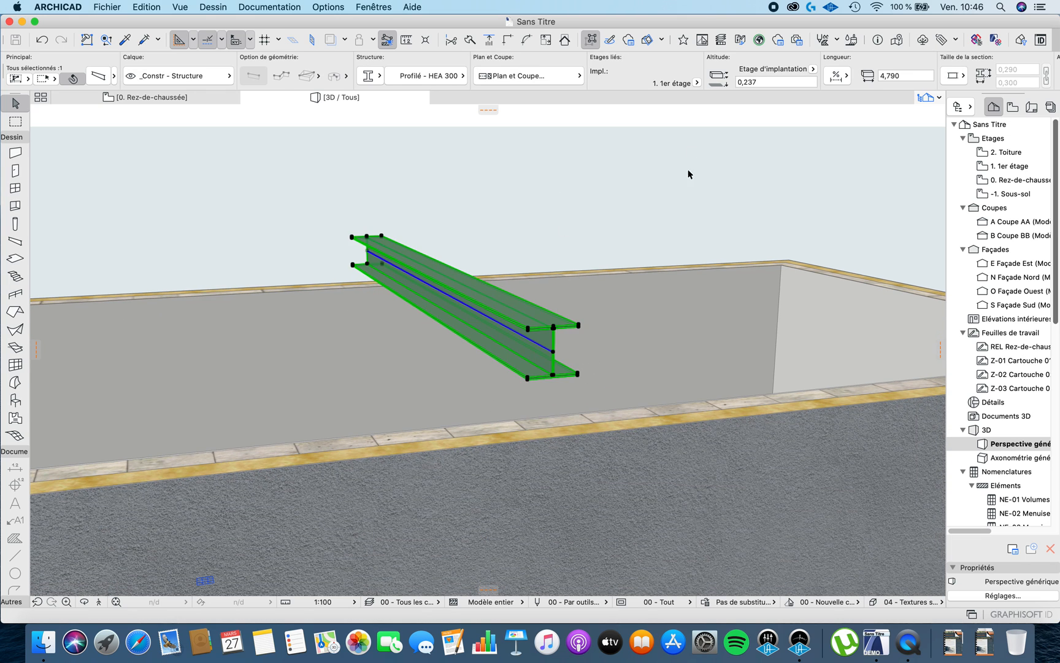
{"action": "double_click", "coordinate": [797, 82]}
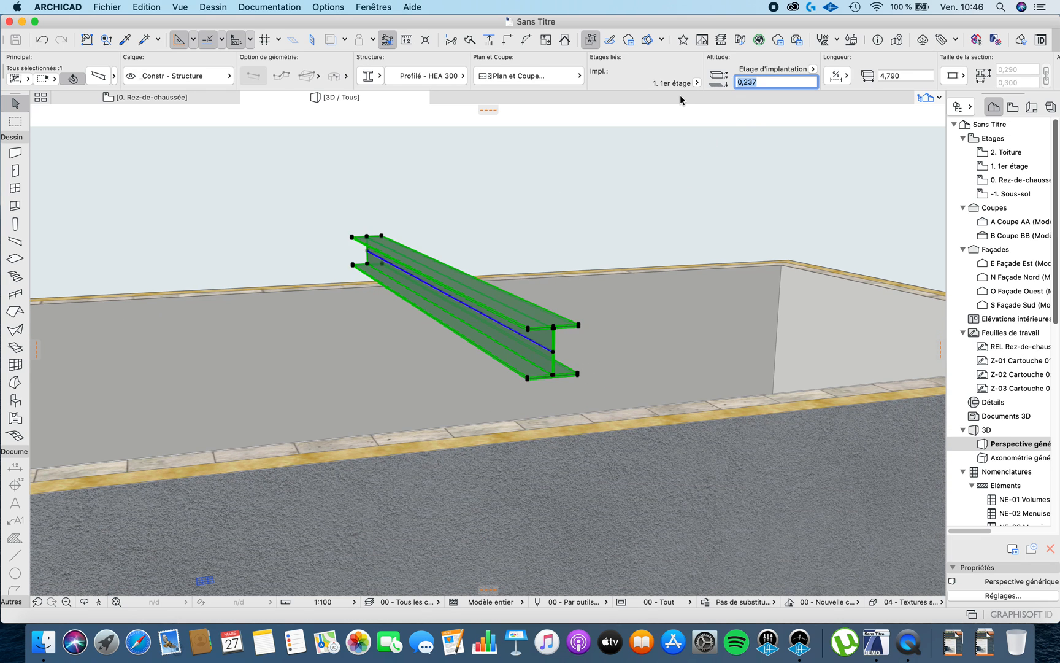
{"action": "type", "text": "0"}
{"action": "key", "text": "Return"}
{"action": "left_click", "coordinate": [532, 217]}
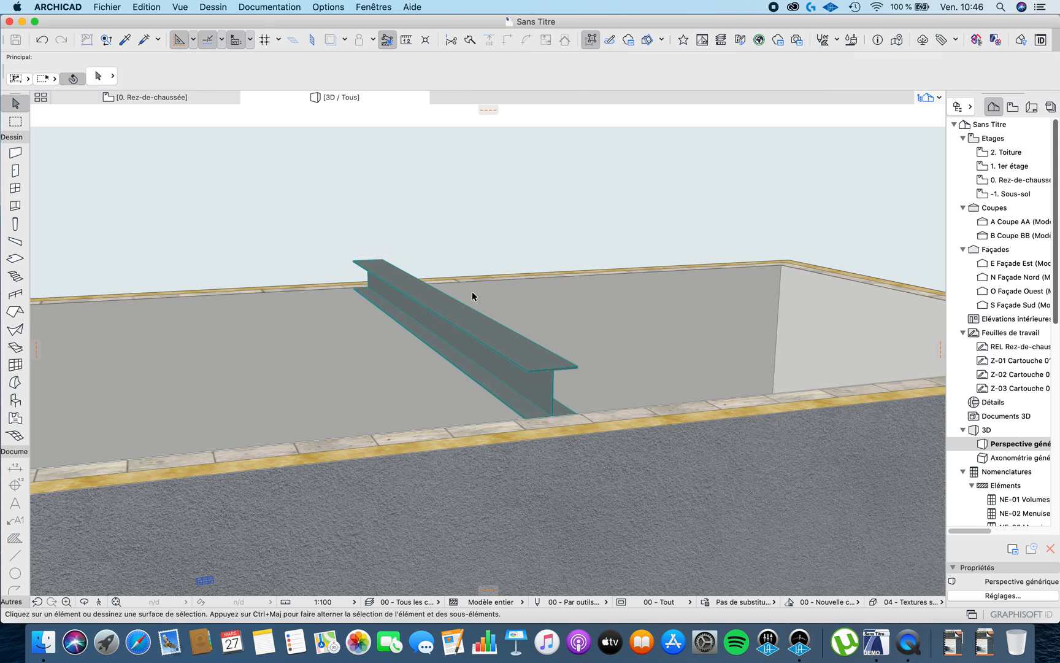
- Open the selected beam's hole settings and compare the circular hole shape with the rectangular one
{"action": "left_click", "coordinate": [445, 297]}
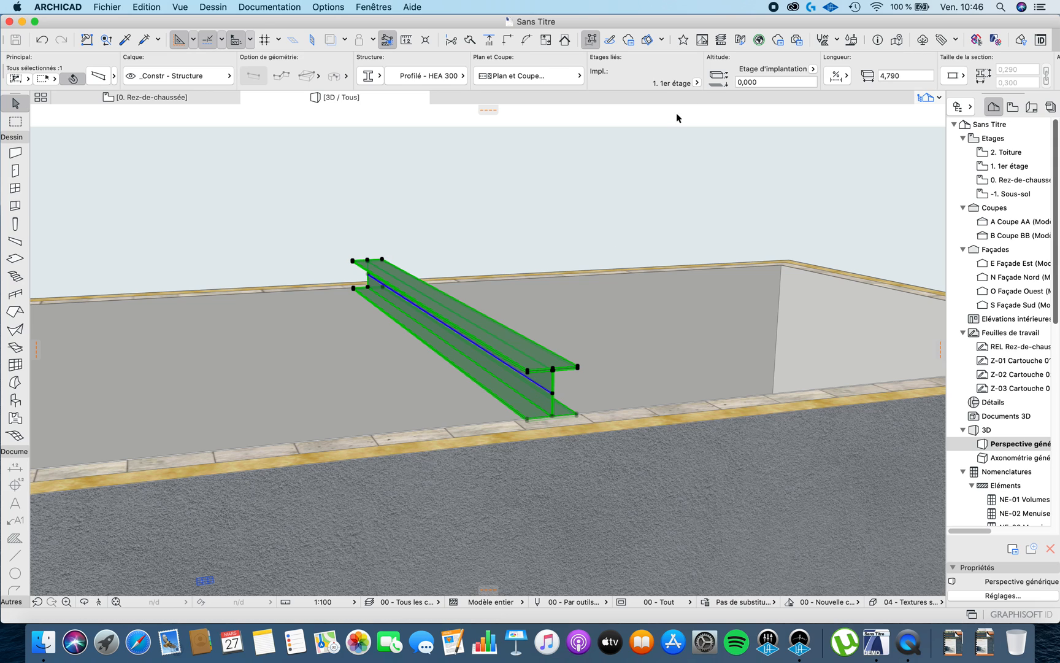
{"action": "middle_click_drag", "start_coordinate": [591, 265], "coordinate": [532, 272], "text": "shift"}
{"action": "left_click", "coordinate": [523, 273]}
{"action": "left_click", "coordinate": [451, 333]}
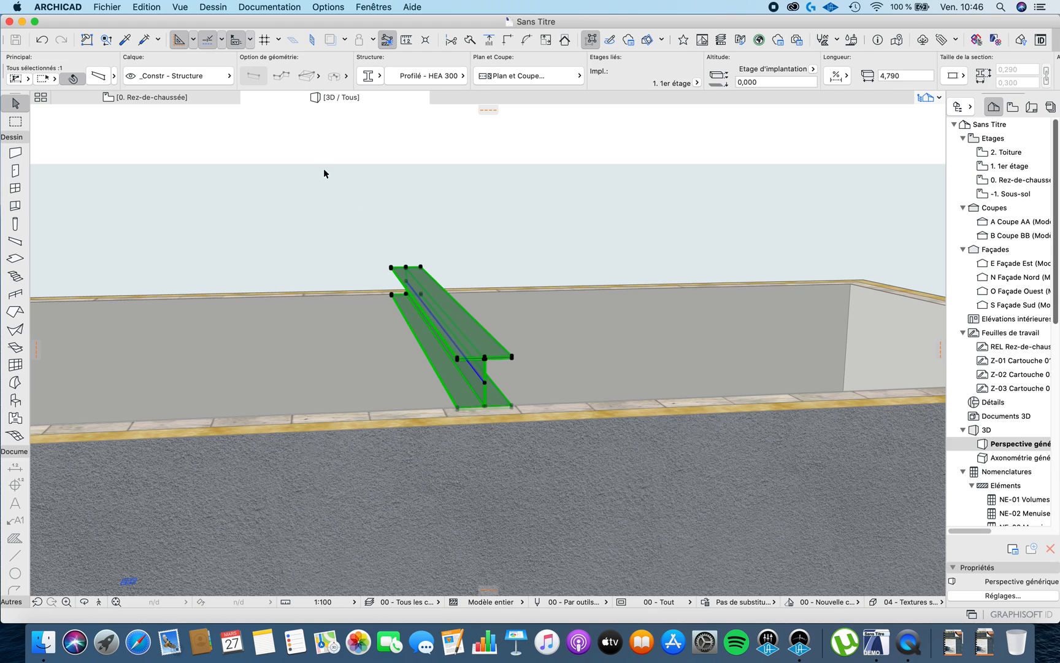
{"action": "left_click", "coordinate": [108, 80]}
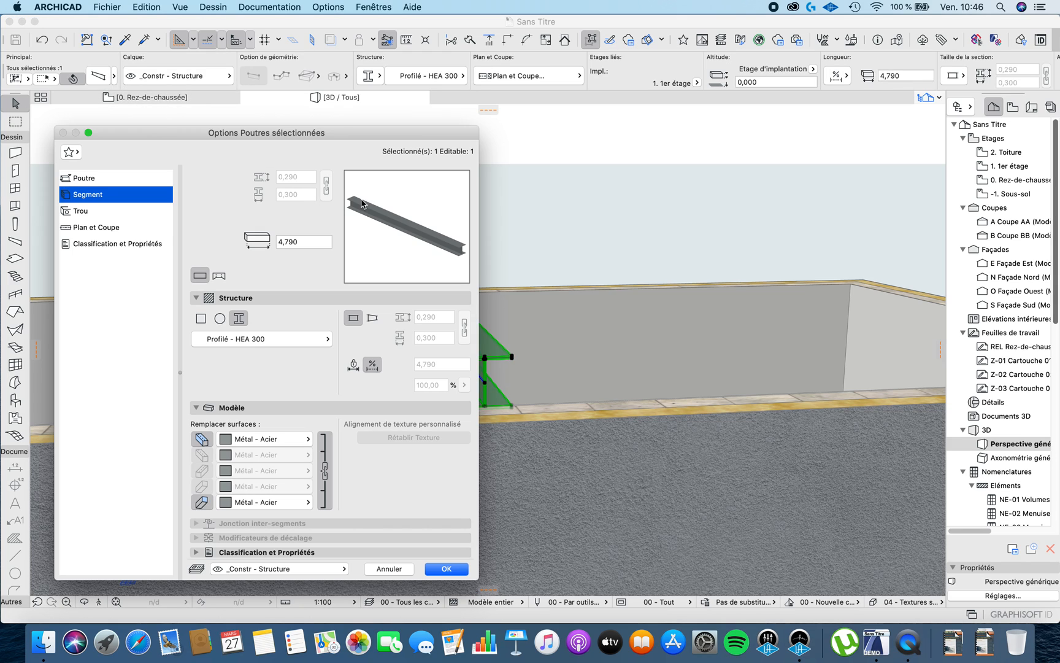
{"action": "left_click", "coordinate": [99, 210]}
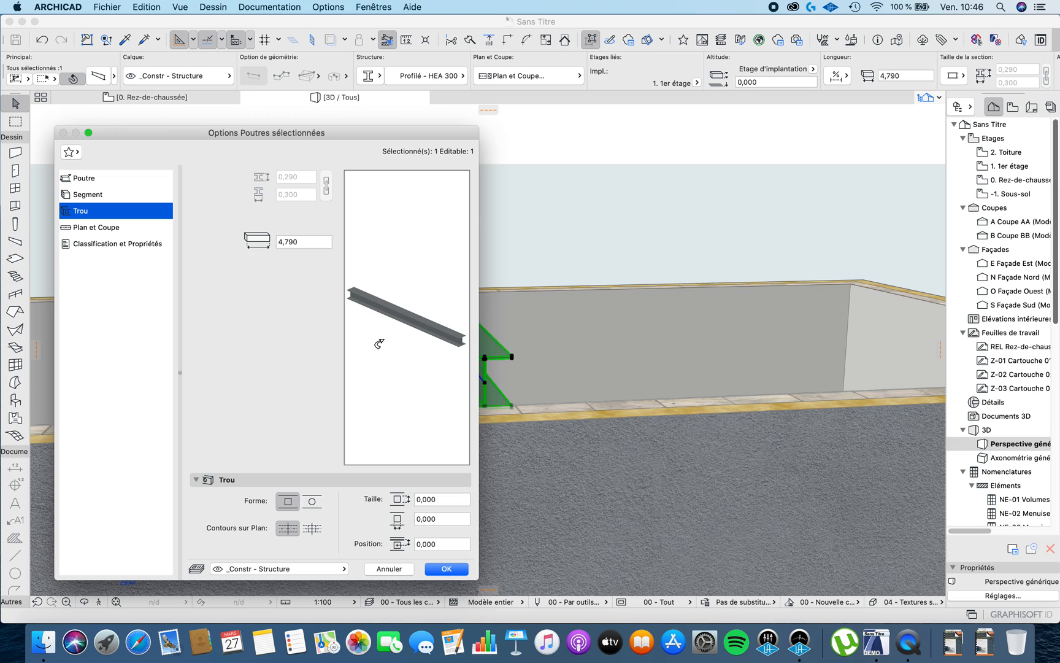
{"action": "left_click", "coordinate": [312, 501]}
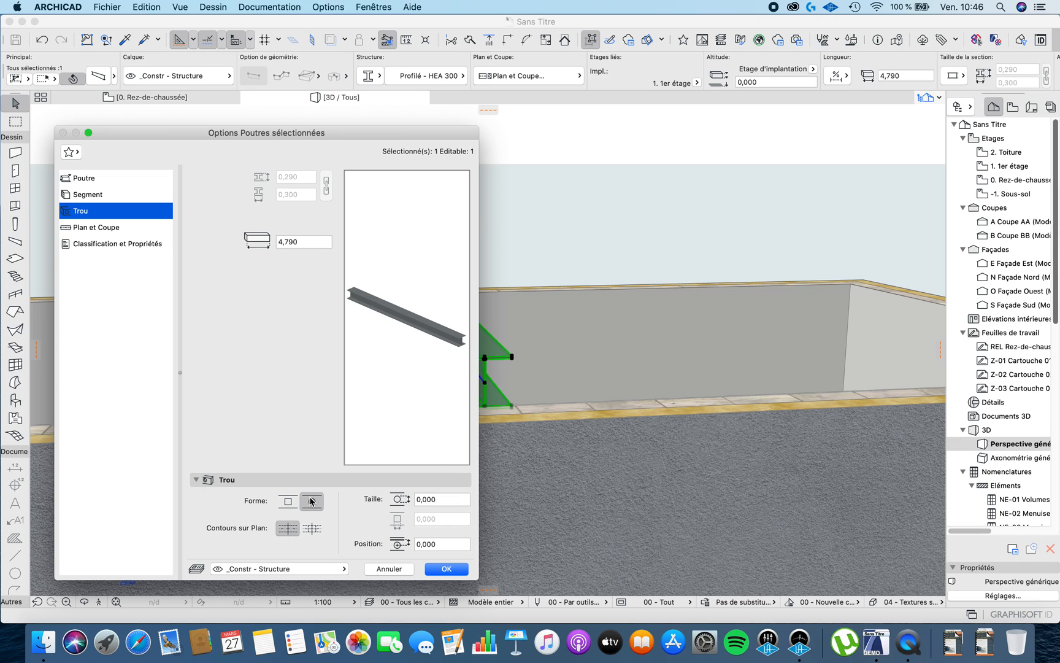
{"action": "left_click", "coordinate": [288, 501]}
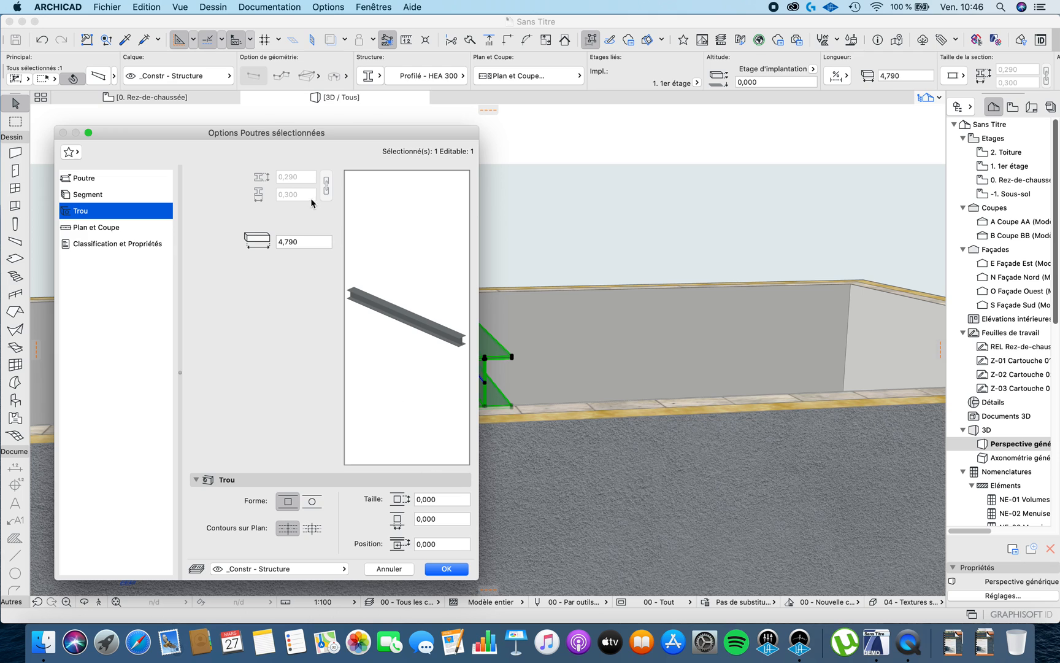
- Try to apply a rectangular hole to the beam, sized 0.050 by 0.050 with its position at 0.100
{"action": "left_click_drag", "start_coordinate": [303, 139], "coordinate": [289, 142]}
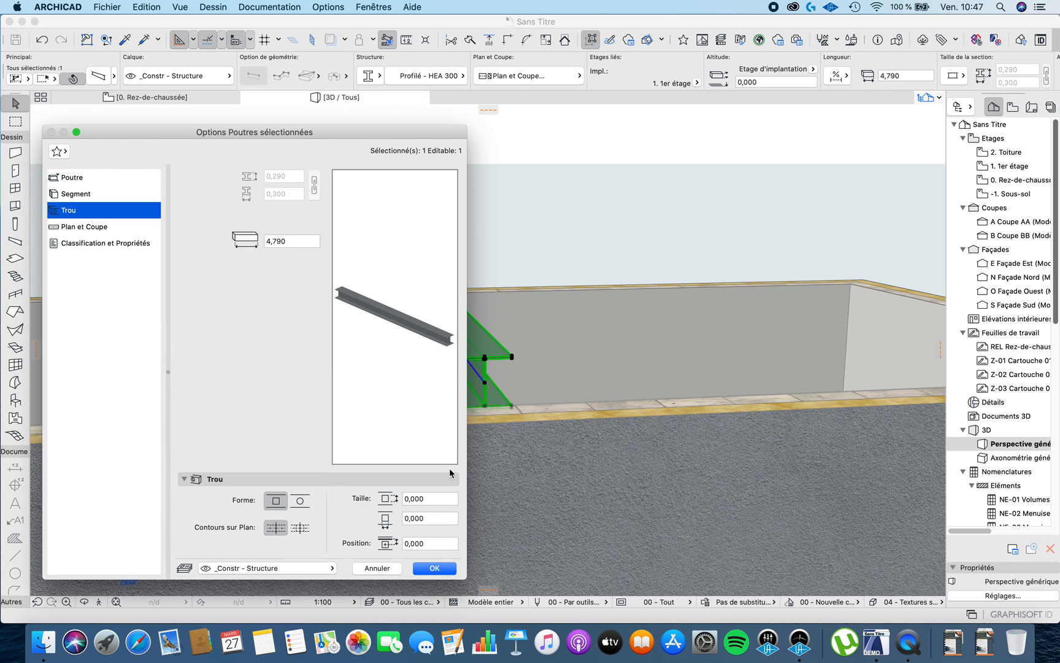
{"action": "left_click_drag", "start_coordinate": [468, 467], "coordinate": [434, 463]}
{"action": "left_click", "coordinate": [417, 498]}
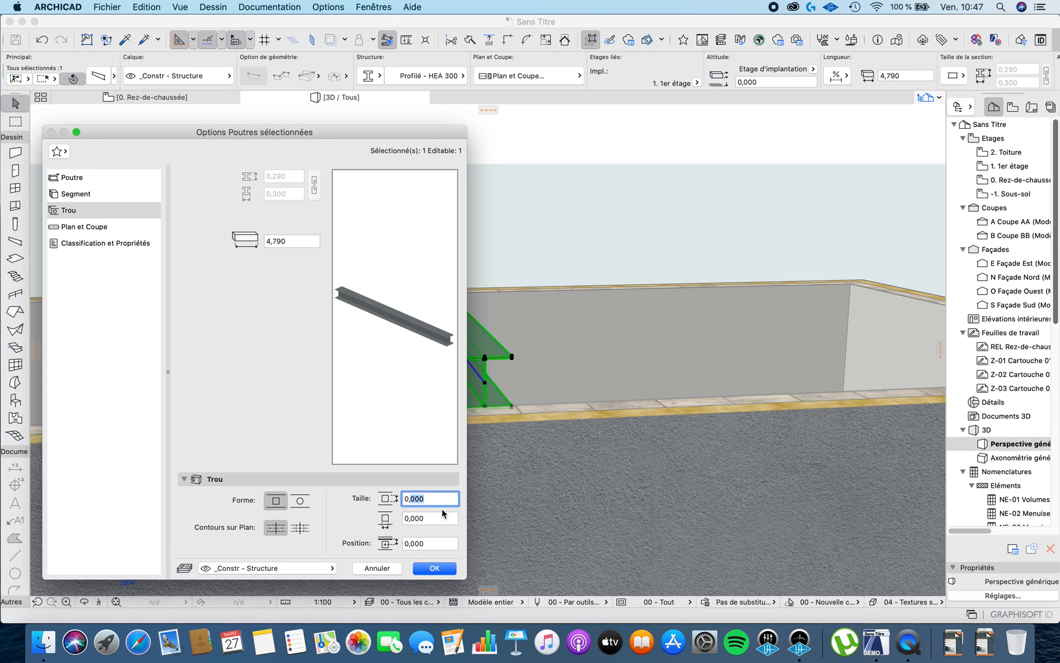
{"action": "type", "text": "0,0"}
{"action": "type", "text": "5"}
{"action": "left_click", "coordinate": [415, 518]}
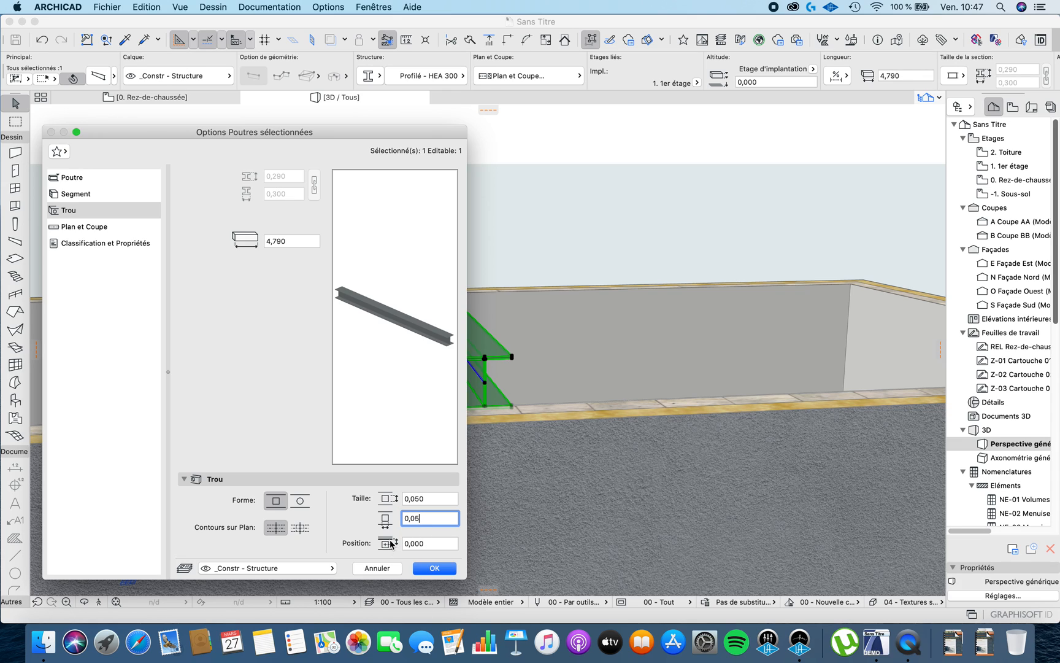
{"action": "type", "text": "0"}
{"action": "left_click_drag", "start_coordinate": [430, 543], "coordinate": [414, 543]}
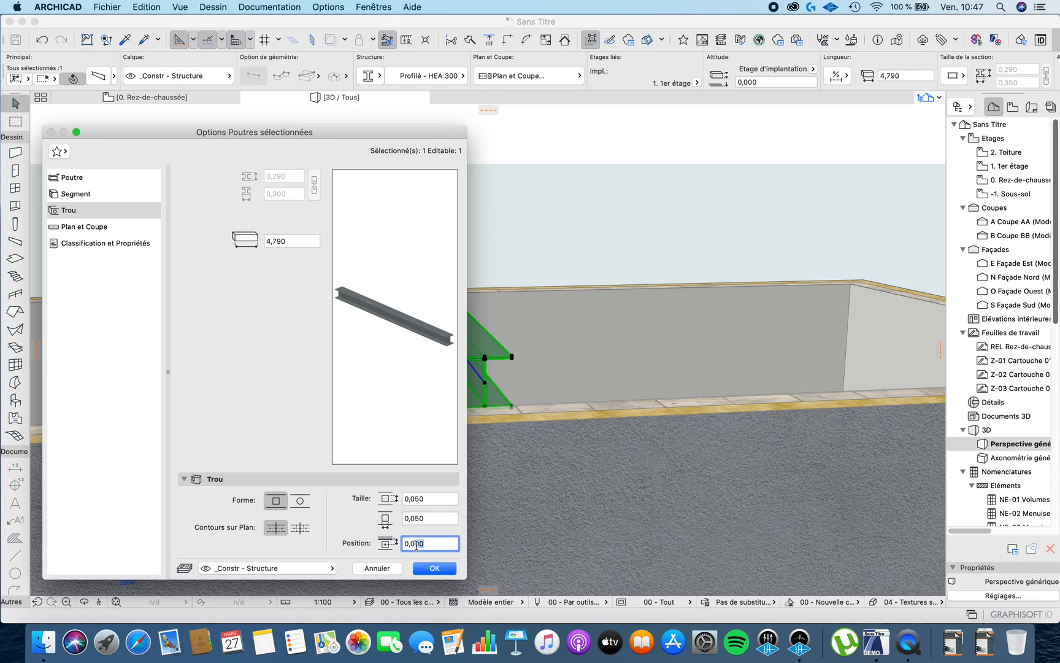
{"action": "left_click", "coordinate": [427, 544]}
{"action": "type", "text": "100"}
{"action": "left_click", "coordinate": [453, 568]}
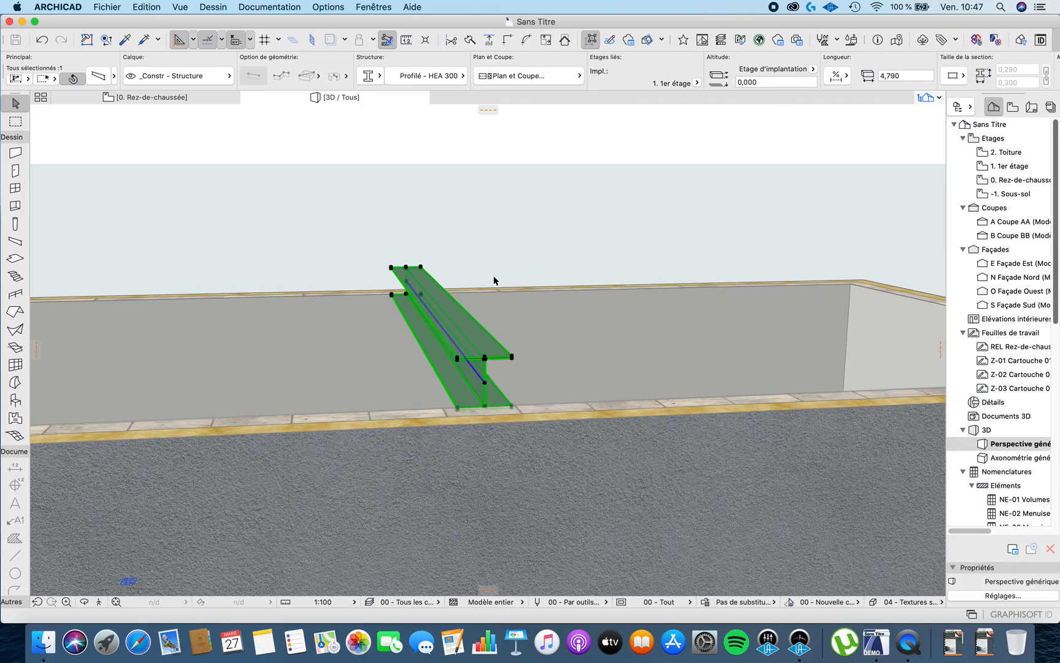
- Deselect the beam and inspect its web for the hole from several angles in 3D
{"action": "left_click", "coordinate": [481, 246]}
{"action": "middle_click_drag", "start_coordinate": [407, 339], "coordinate": [662, 308], "text": "shift"}
{"action": "middle_click_drag", "start_coordinate": [311, 387], "coordinate": [956, 415], "text": "shift"}
{"action": "scroll", "coordinate": [544, 419], "scroll_direction": "up", "scroll_amount": 5}
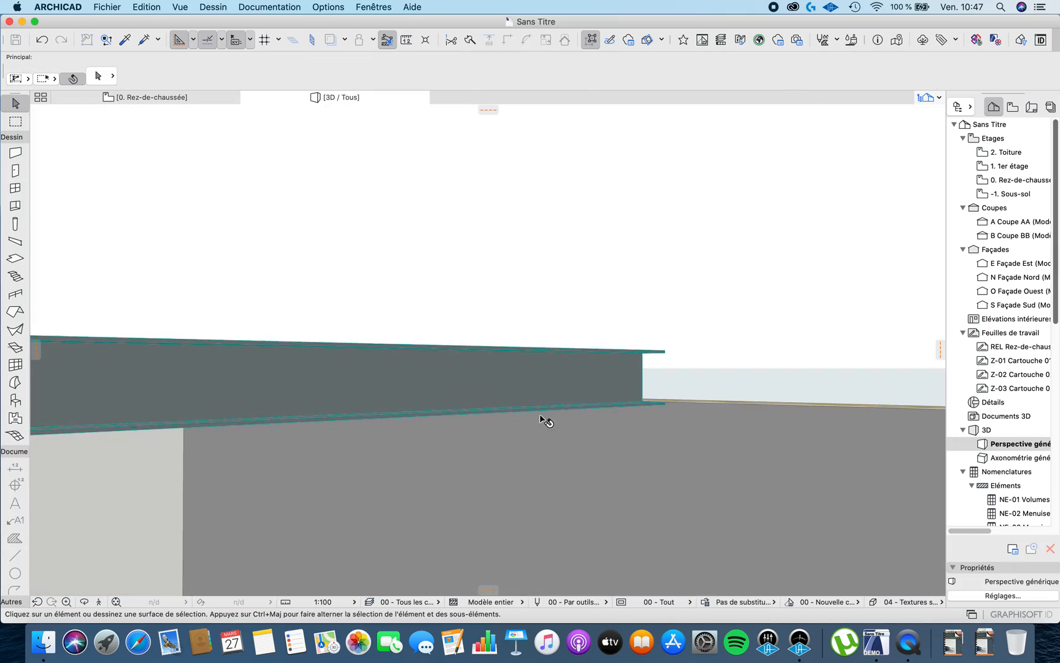
{"action": "middle_click_drag", "start_coordinate": [515, 437], "coordinate": [490, 331], "text": "shift"}
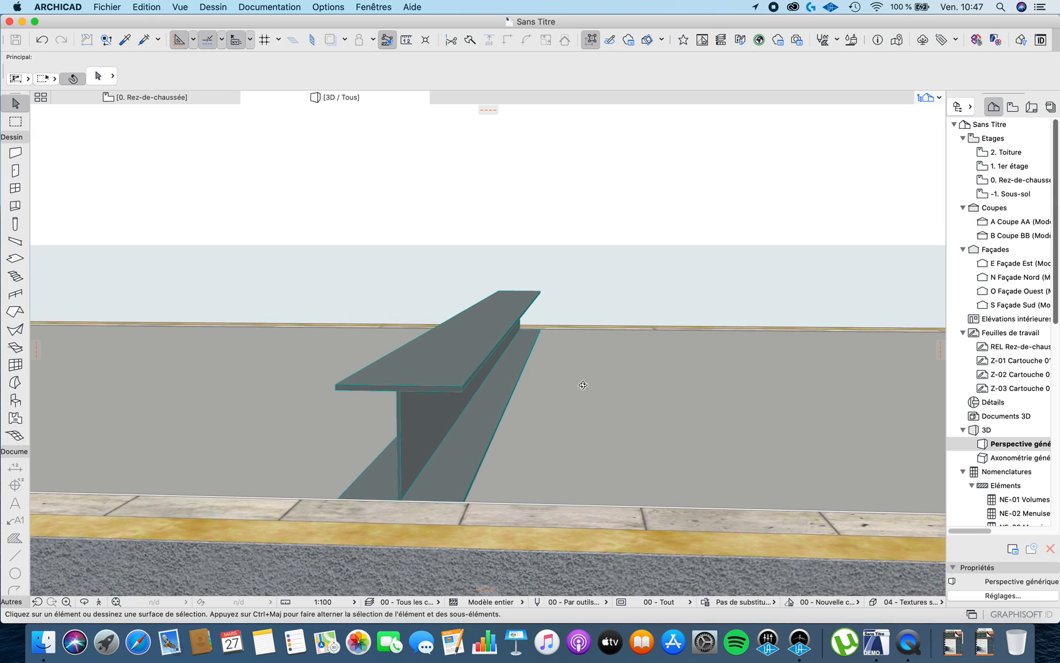
- Reopen the beam's settings, examine the hole preview in different views, and display the Plan et Coupe settings
{"action": "left_click", "coordinate": [488, 317]}
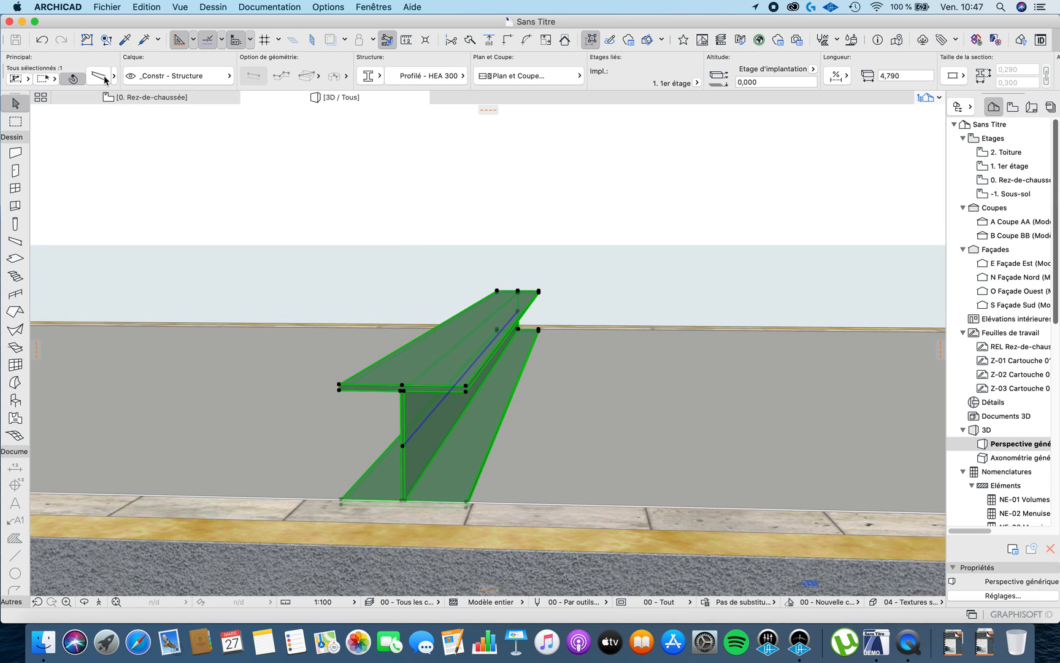
{"action": "left_click", "coordinate": [100, 77]}
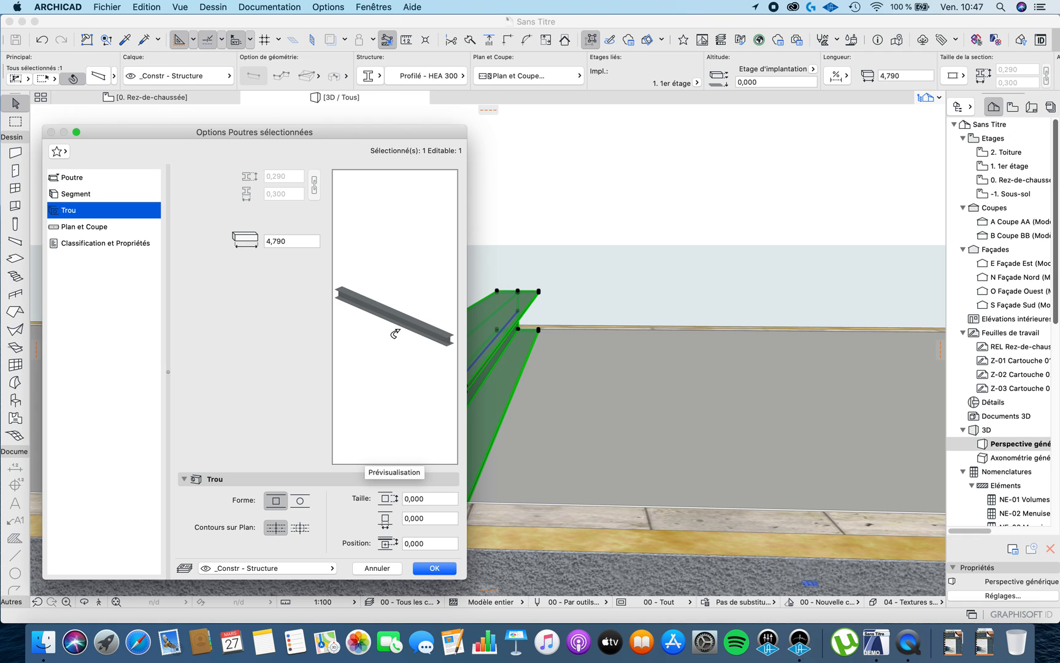
{"action": "left_click", "coordinate": [417, 336]}
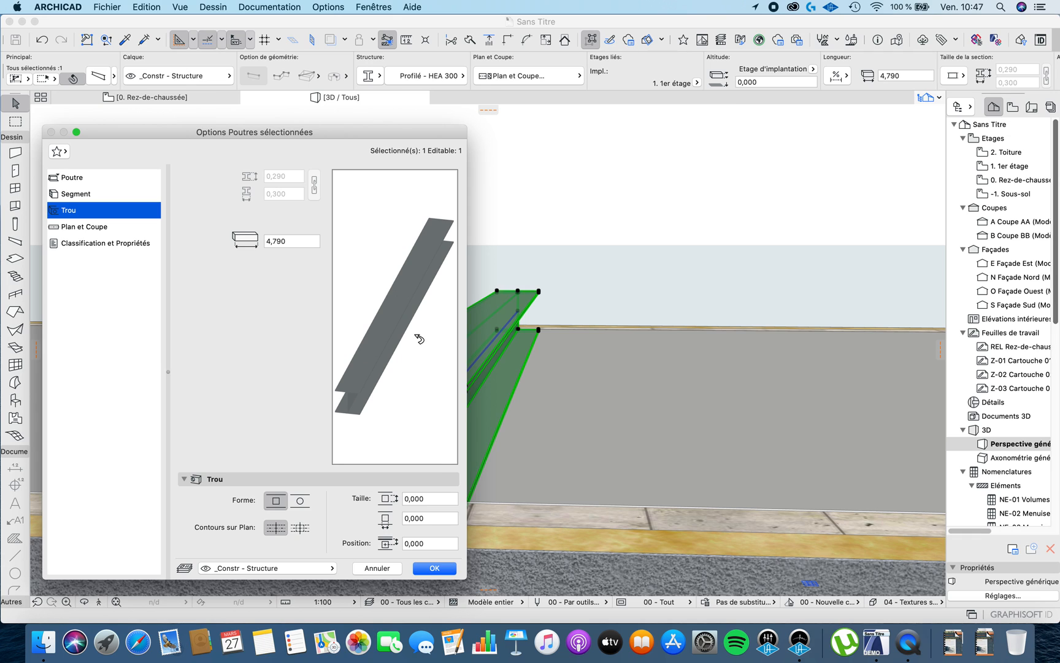
{"action": "left_click", "coordinate": [361, 356]}
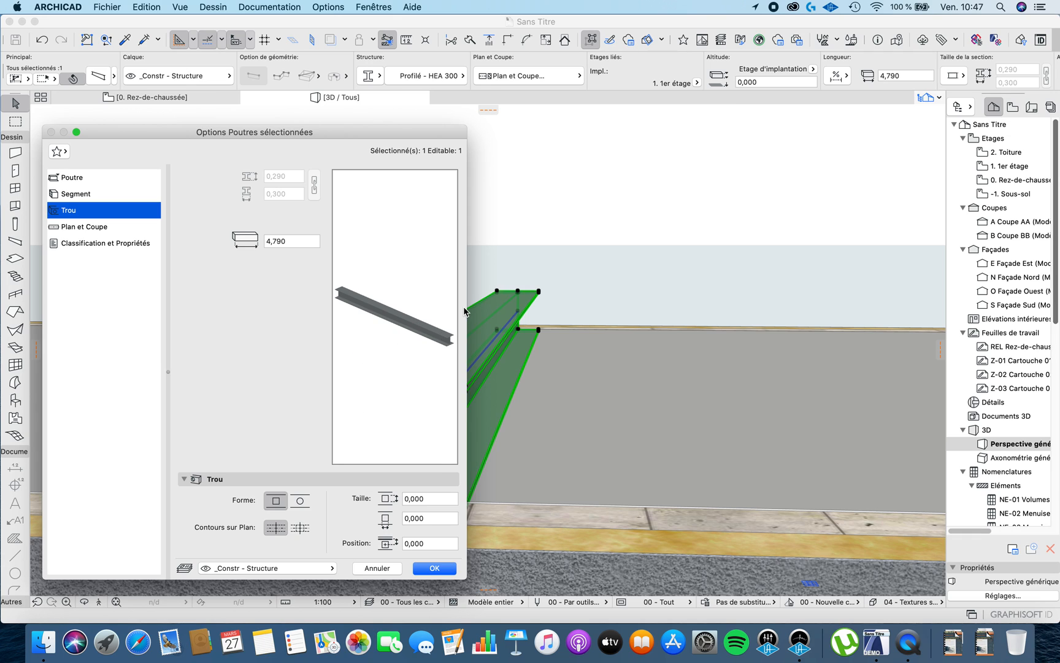
{"action": "mouse_move", "coordinate": [472, 289]}
{"action": "left_mouse_down"}
{"action": "mouse_move", "coordinate": [508, 286]}
{"action": "mouse_move", "coordinate": [467, 289]}
{"action": "left_mouse_up"}
{"action": "left_click", "coordinate": [85, 228]}
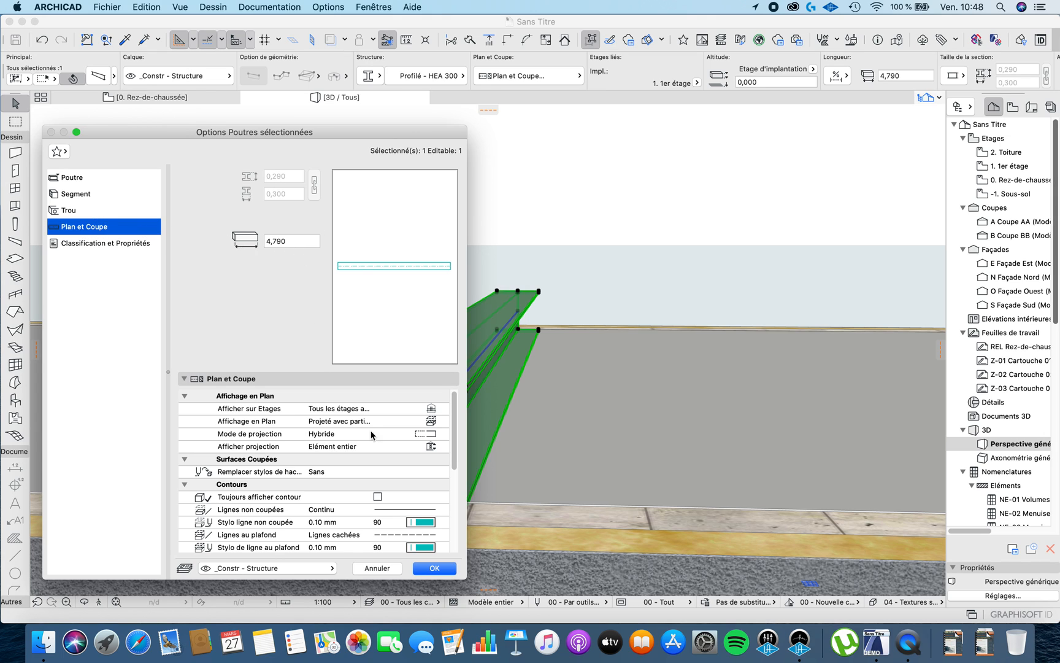
- Examine the beam's Plan et Coupe settings, from plan display and cut surfaces through contours and symbols to cover fills
{"action": "scroll", "coordinate": [374, 436], "scroll_direction": "down", "scroll_amount": 10}
{"action": "scroll", "coordinate": [406, 478], "scroll_direction": "up", "scroll_amount": 10}
{"action": "scroll", "coordinate": [263, 477], "scroll_direction": "down", "scroll_amount": 1}
{"action": "scroll", "coordinate": [258, 471], "scroll_direction": "down", "scroll_amount": 2}
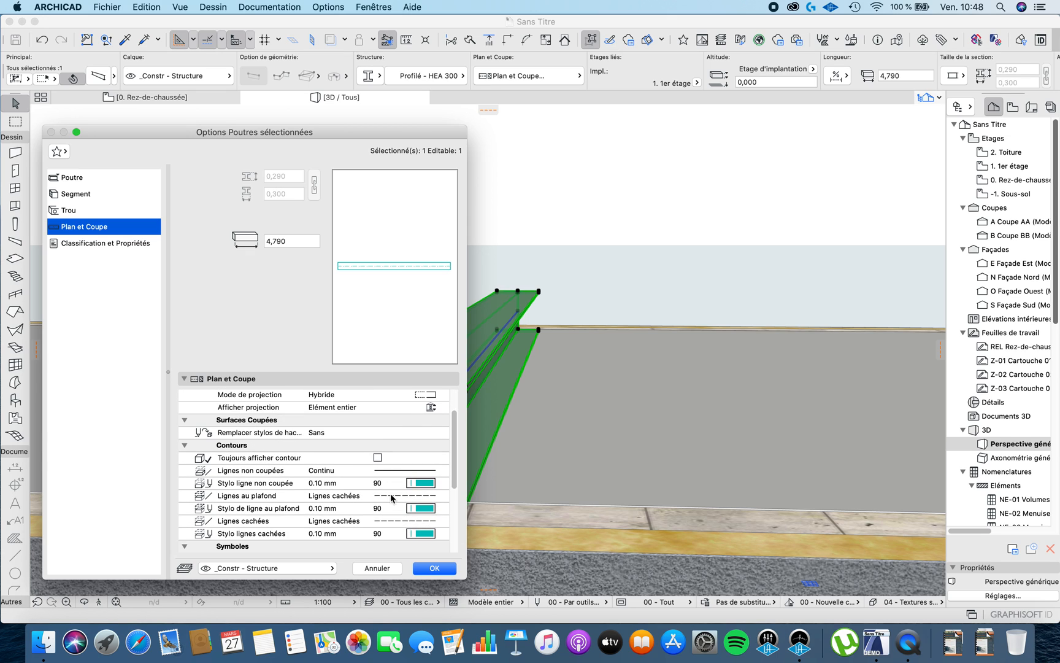
{"action": "scroll", "coordinate": [351, 459], "scroll_direction": "down", "scroll_amount": 6}
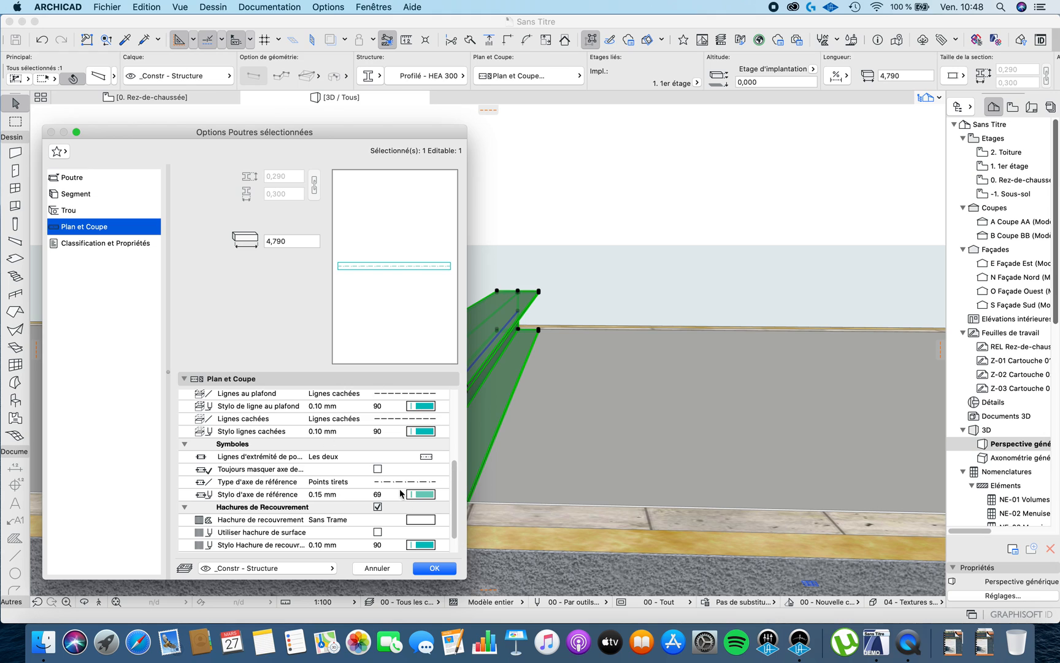
{"action": "scroll", "coordinate": [359, 455], "scroll_direction": "down", "scroll_amount": 2}
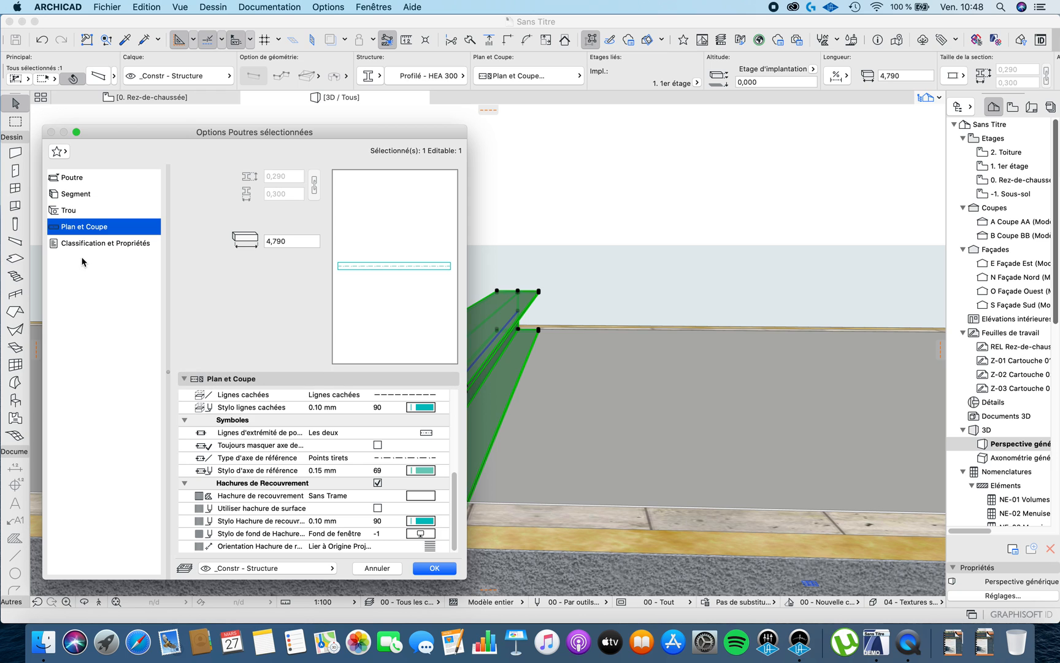
- Review the beam's classification, ID and categories, renovation, general and IFC properties, and close its settings with OK
{"action": "left_click", "coordinate": [101, 244]}
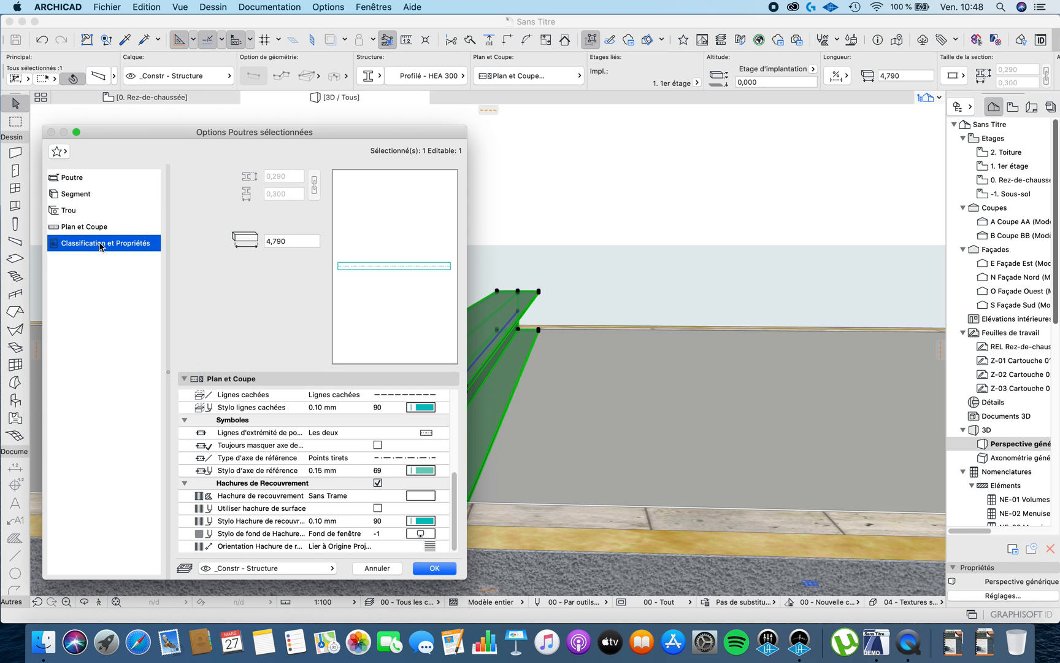
{"action": "scroll", "coordinate": [354, 438], "scroll_direction": "down", "scroll_amount": 10}
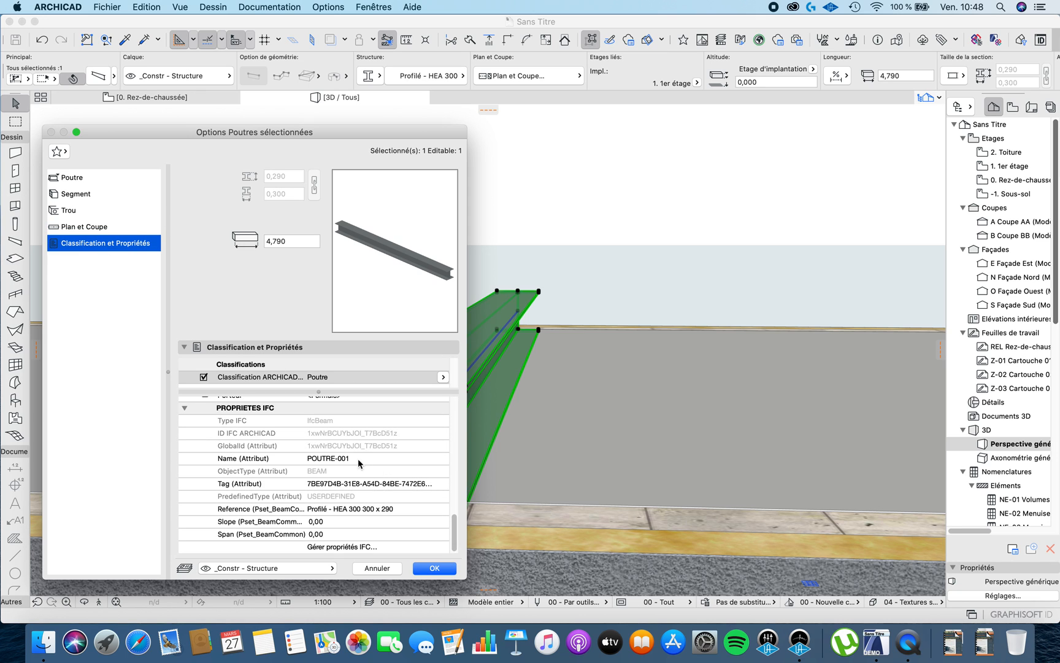
{"action": "scroll", "coordinate": [356, 473], "scroll_direction": "up", "scroll_amount": 6}
{"action": "scroll", "coordinate": [353, 492], "scroll_direction": "up", "scroll_amount": 3}
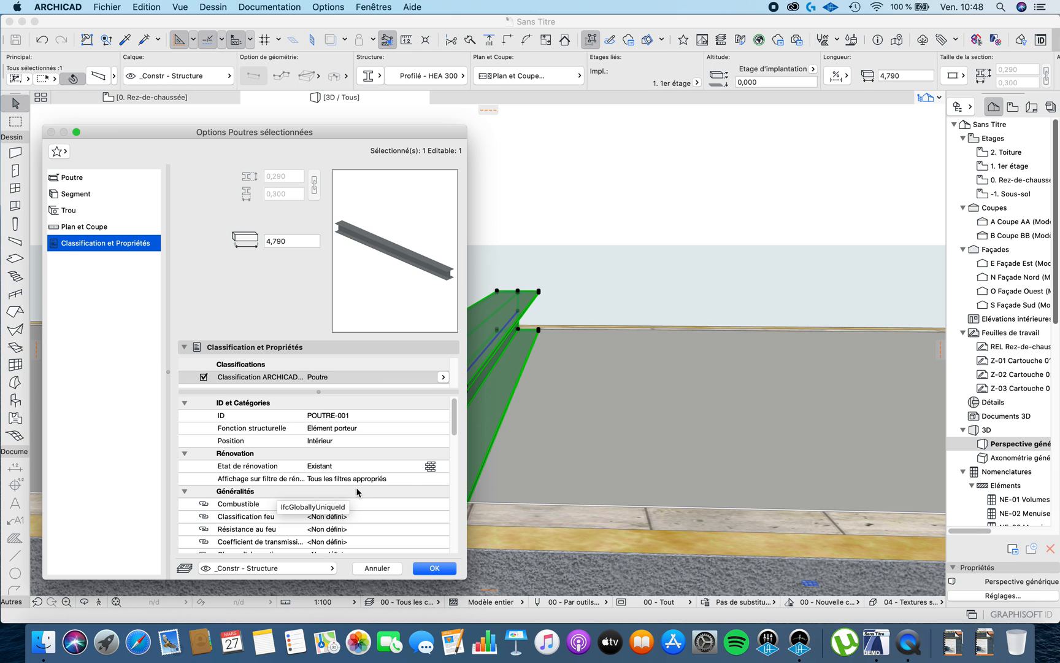
{"action": "scroll", "coordinate": [356, 471], "scroll_direction": "down", "scroll_amount": 12}
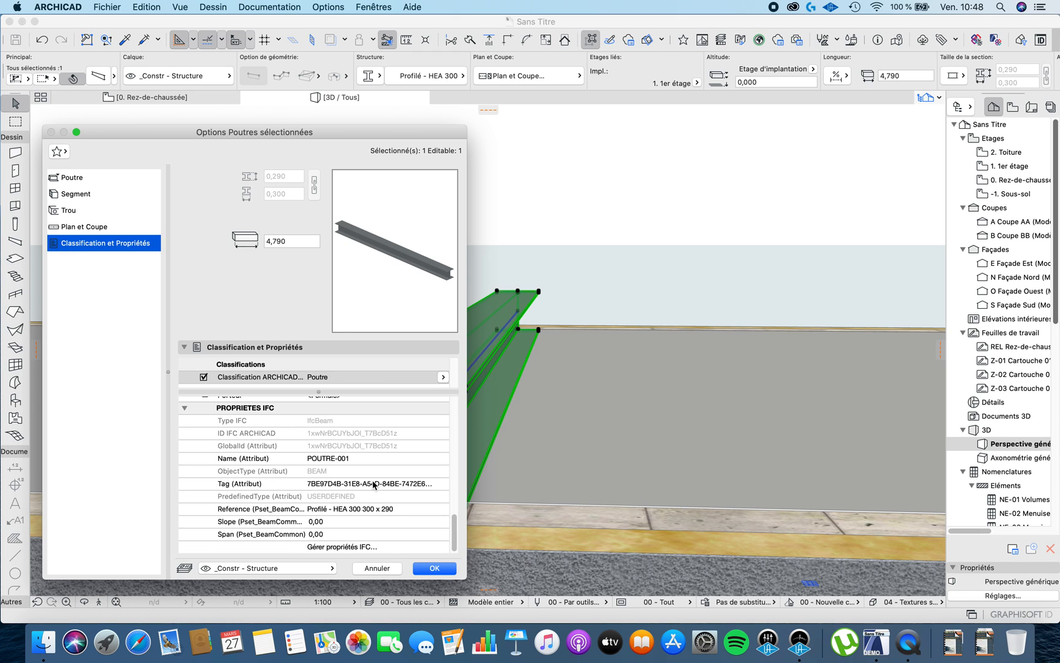
{"action": "scroll", "coordinate": [370, 521], "scroll_direction": "up", "scroll_amount": 10}
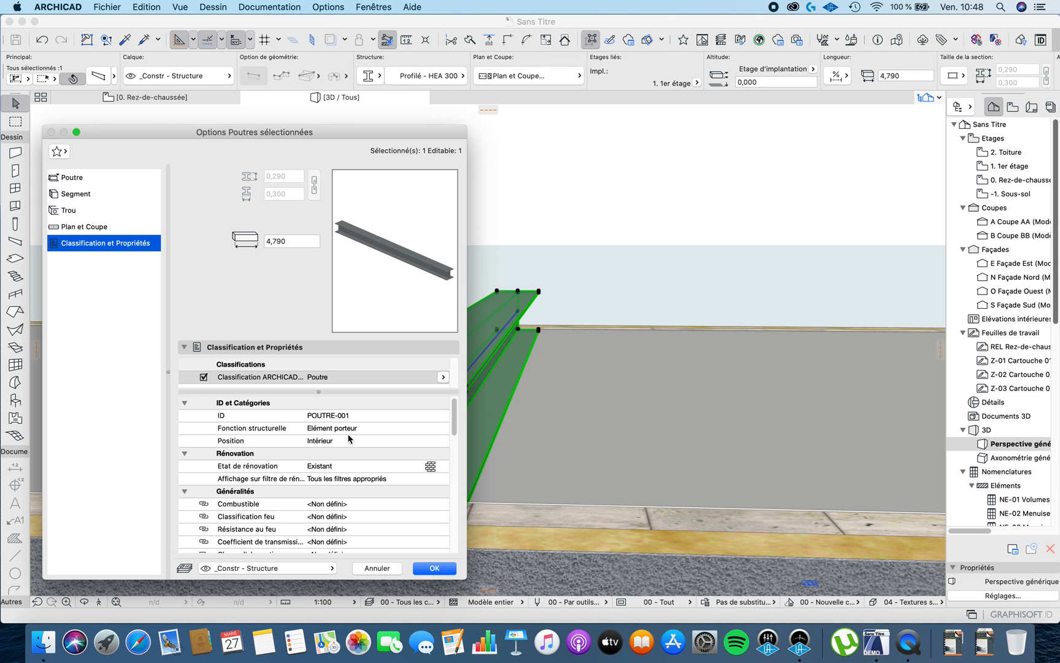
{"action": "scroll", "coordinate": [343, 436], "scroll_direction": "down", "scroll_amount": 10}
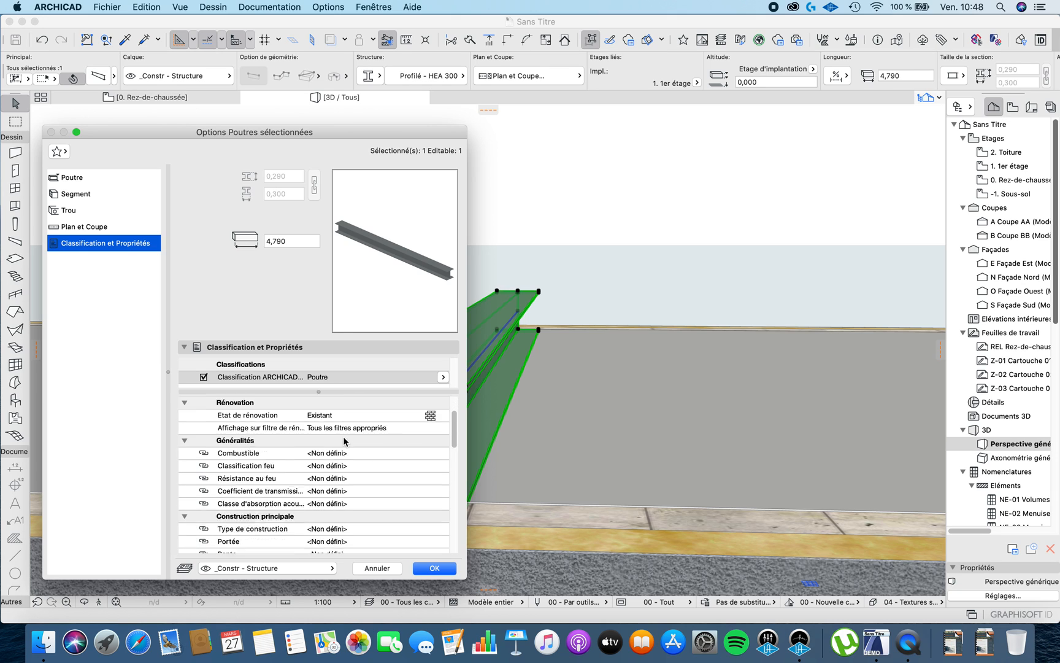
{"action": "left_click", "coordinate": [435, 569]}
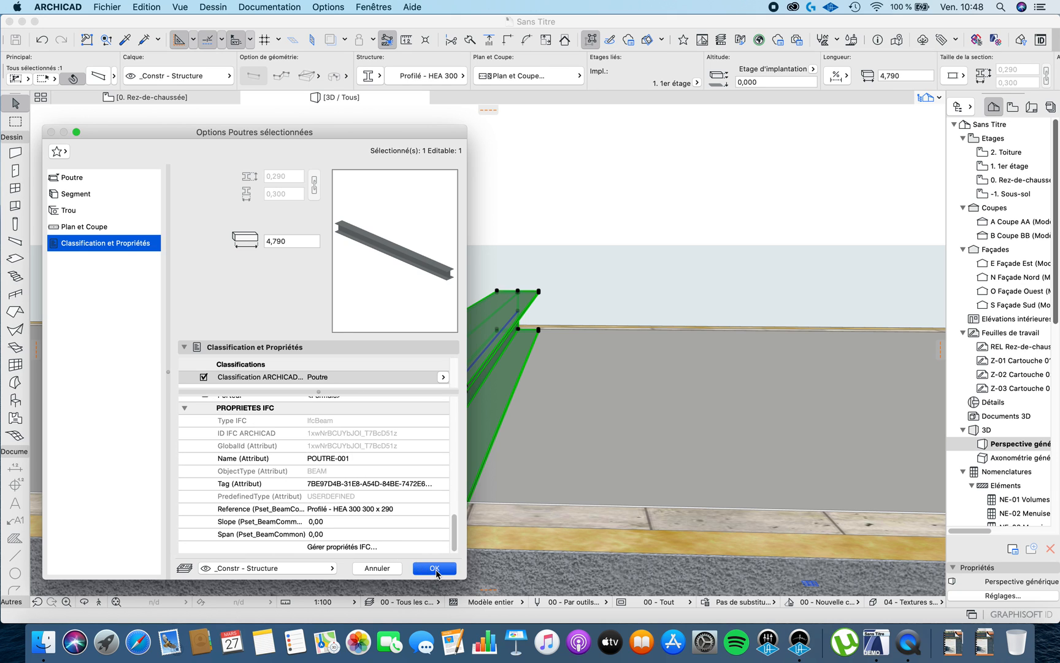
- Deselect the beam and inspect its profile from the other side in 3D
{"action": "left_click", "coordinate": [580, 251]}
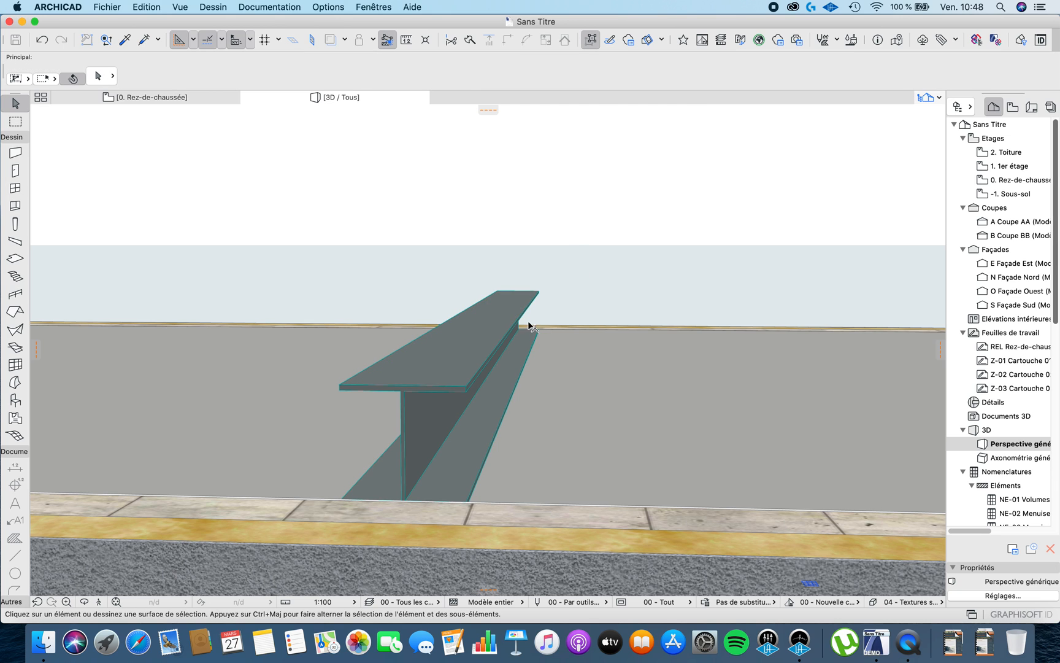
{"action": "middle_click_drag", "start_coordinate": [528, 326], "coordinate": [497, 334], "text": "shift"}
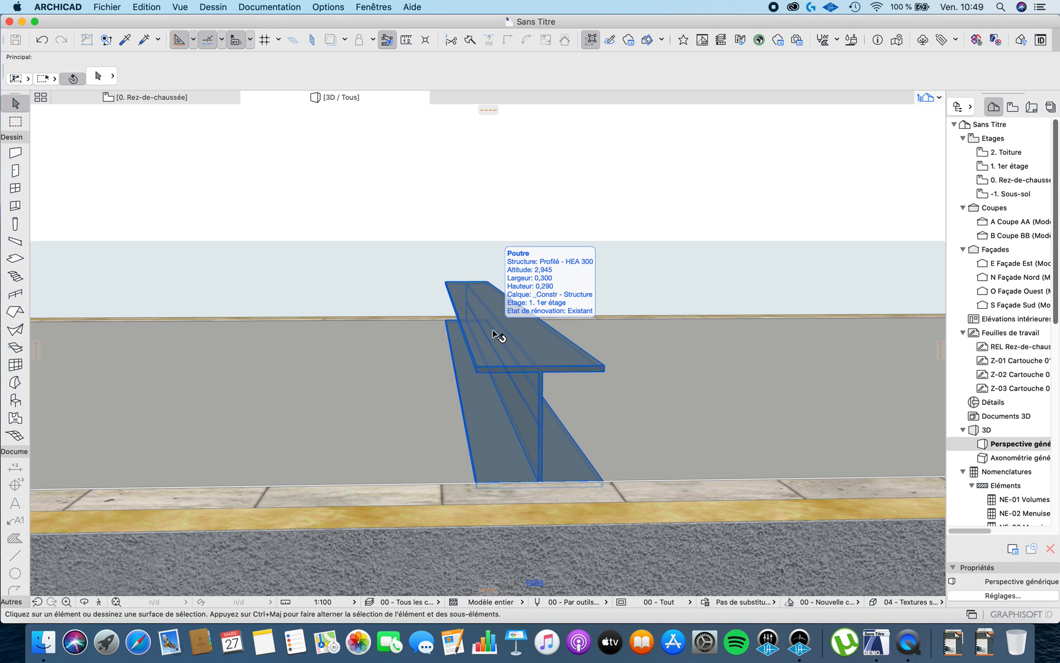
{"action": "middle_click_drag", "start_coordinate": [514, 289], "coordinate": [573, 247], "text": "shift"}
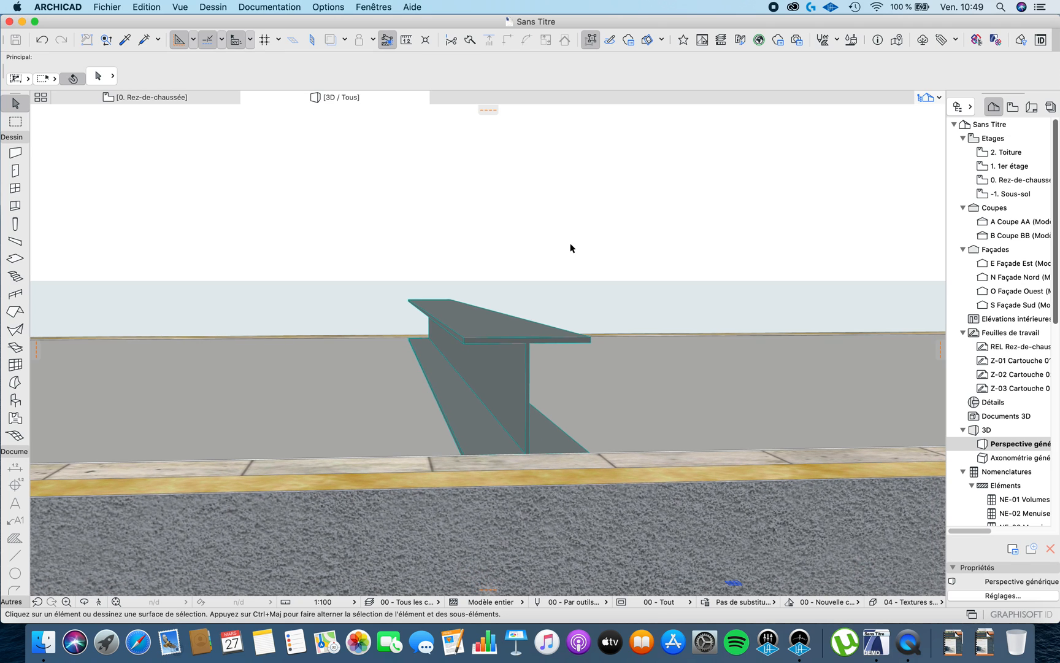